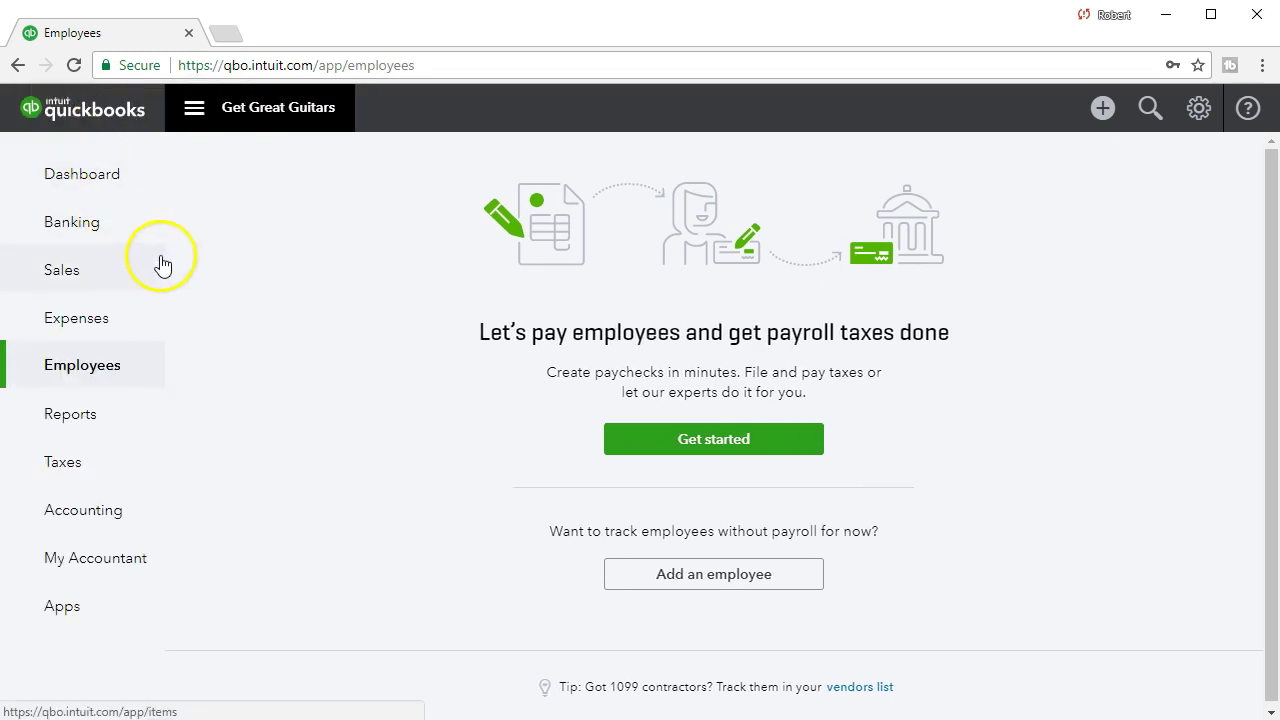
# Glance at the + New create menu, close it, and go to Account and Settings from the gear menu
pyautogui.click(1100, 115)
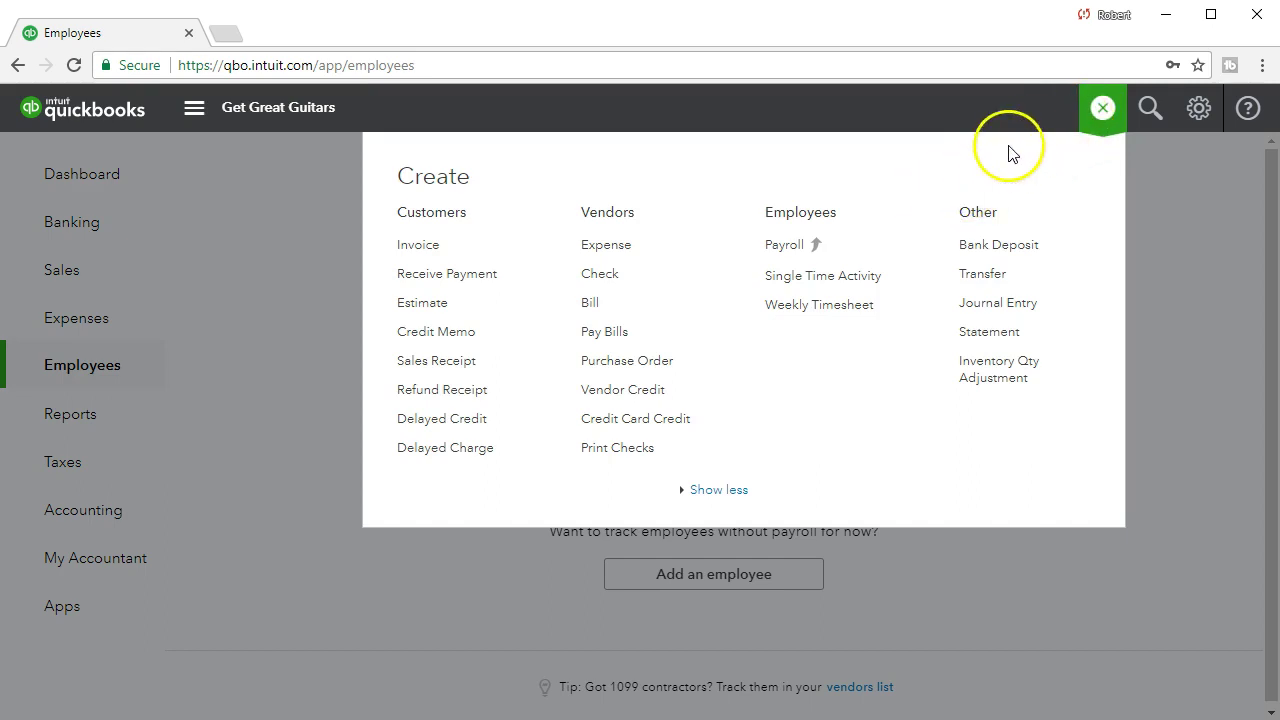
pyautogui.click(1102, 112)
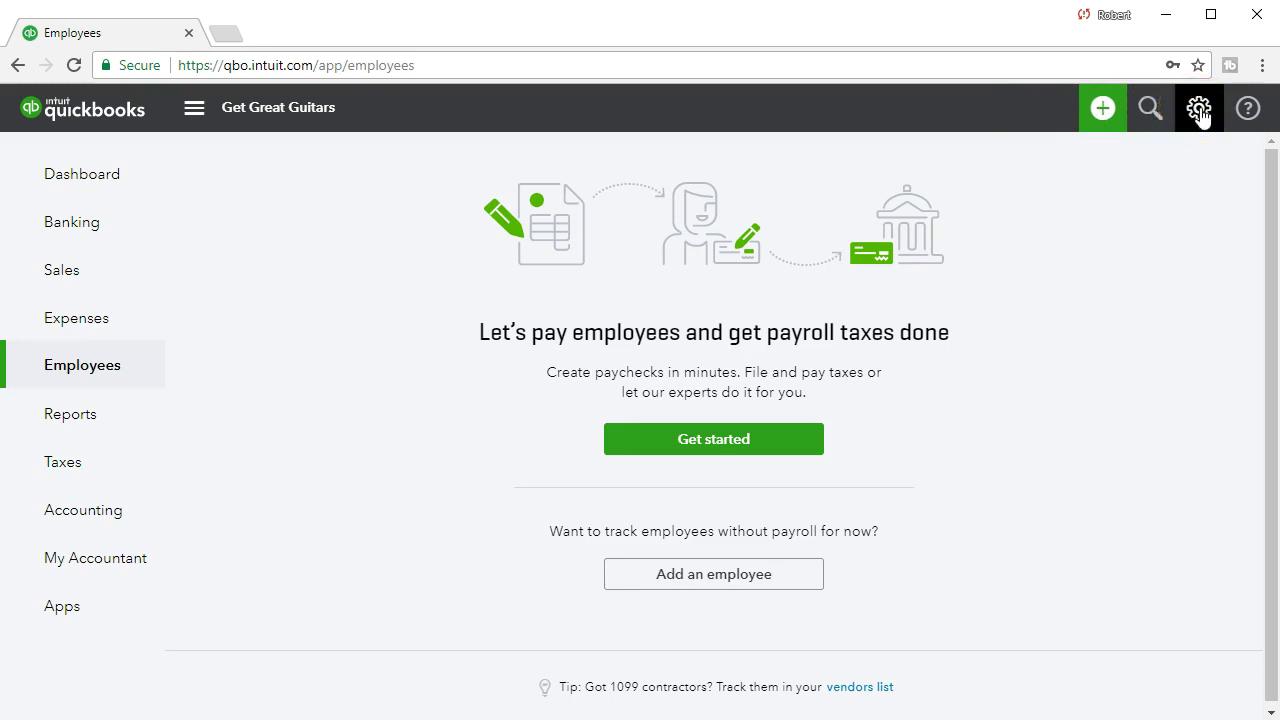
pyautogui.click(1199, 112)
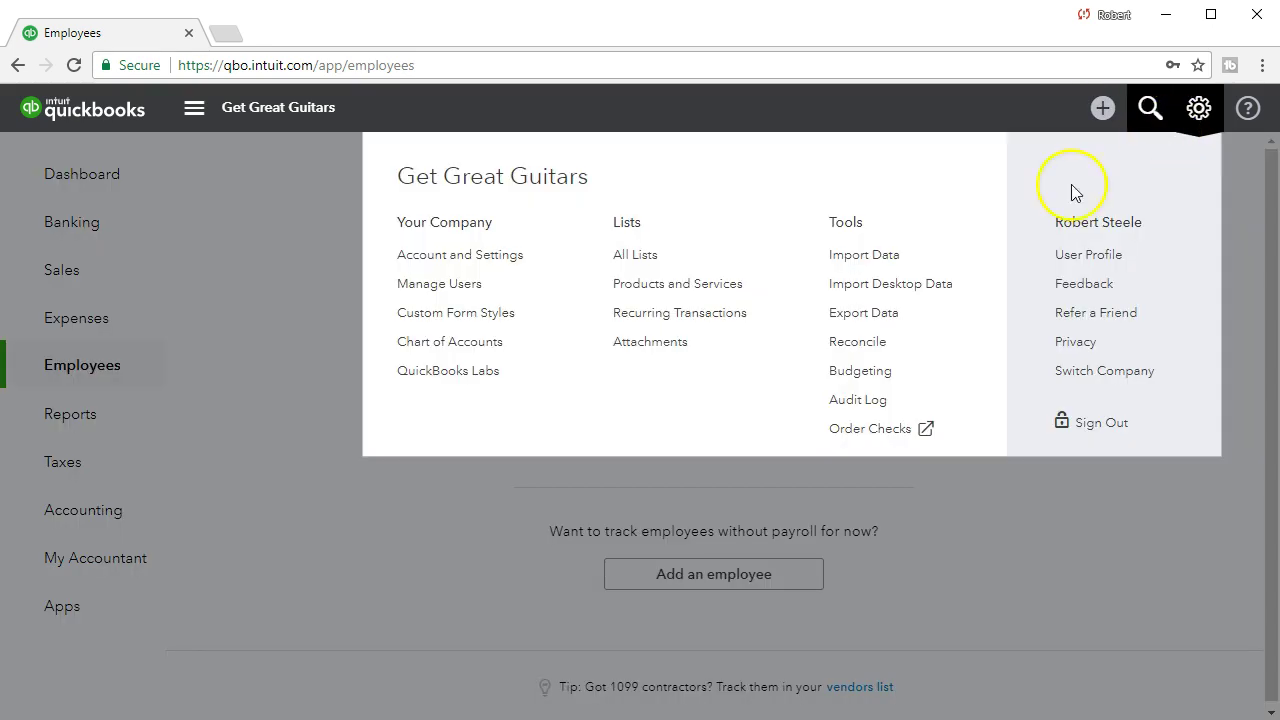
pyautogui.click(540, 270)
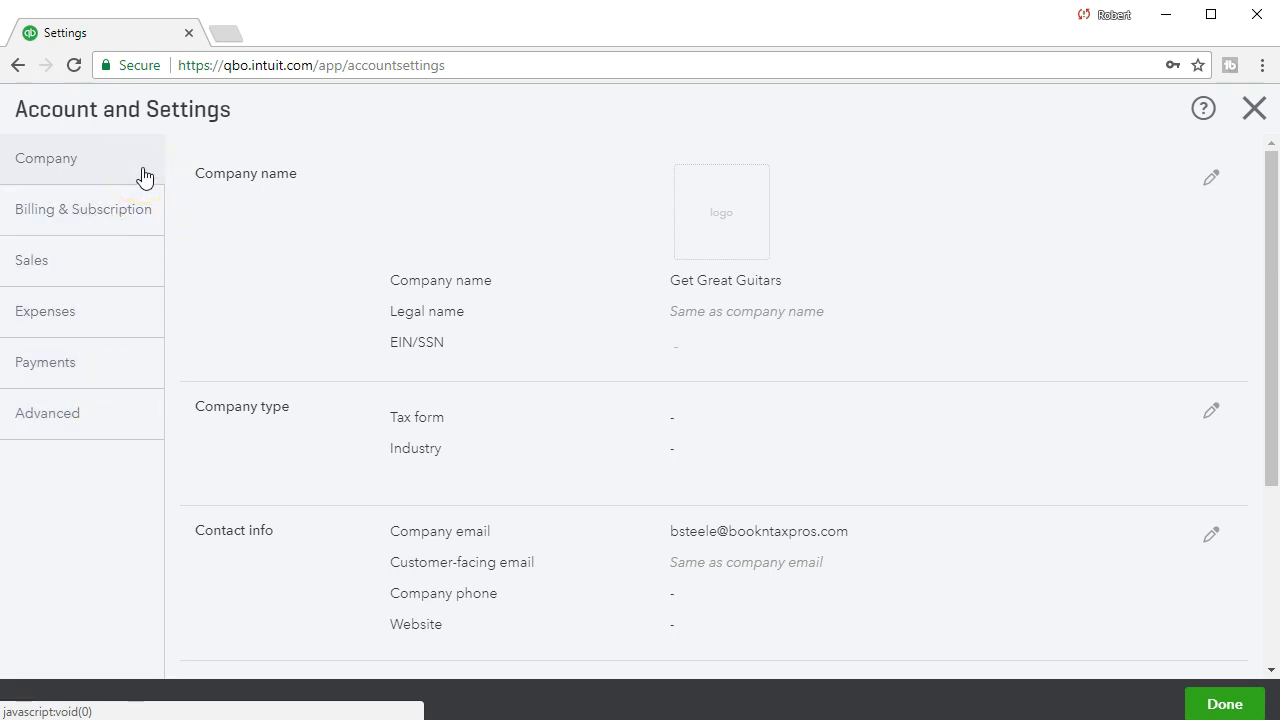
# Open the Company tab showing the Get Great Guitars name and legal name
pyautogui.click(207, 198)
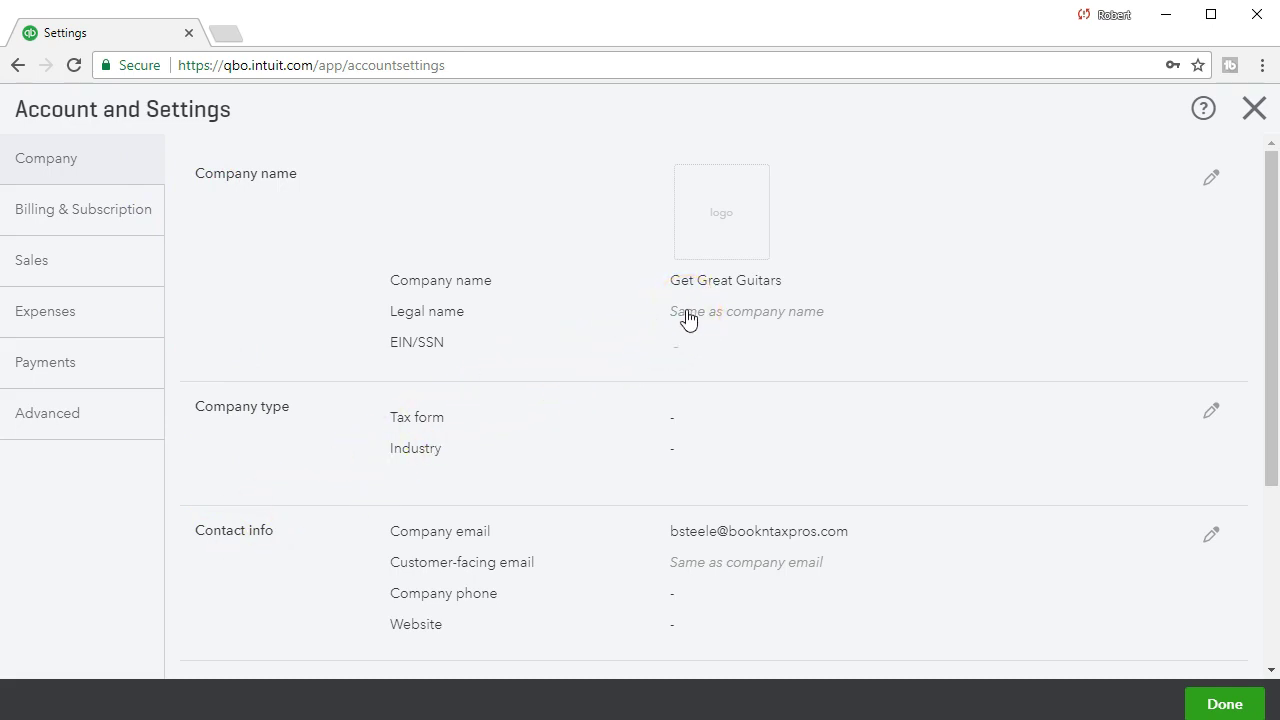
# In the Company name editor, upload 34.png from the Desktop as the logo
pyautogui.click(706, 250)
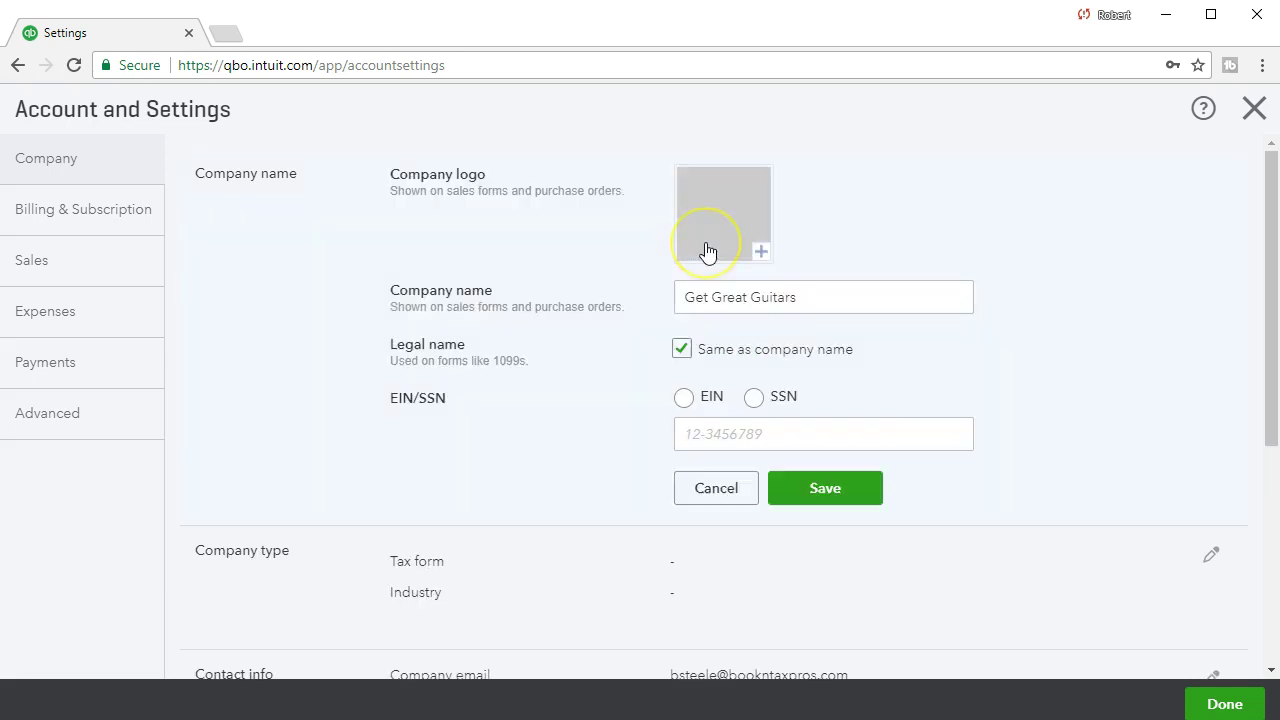
pyautogui.click(762, 264)
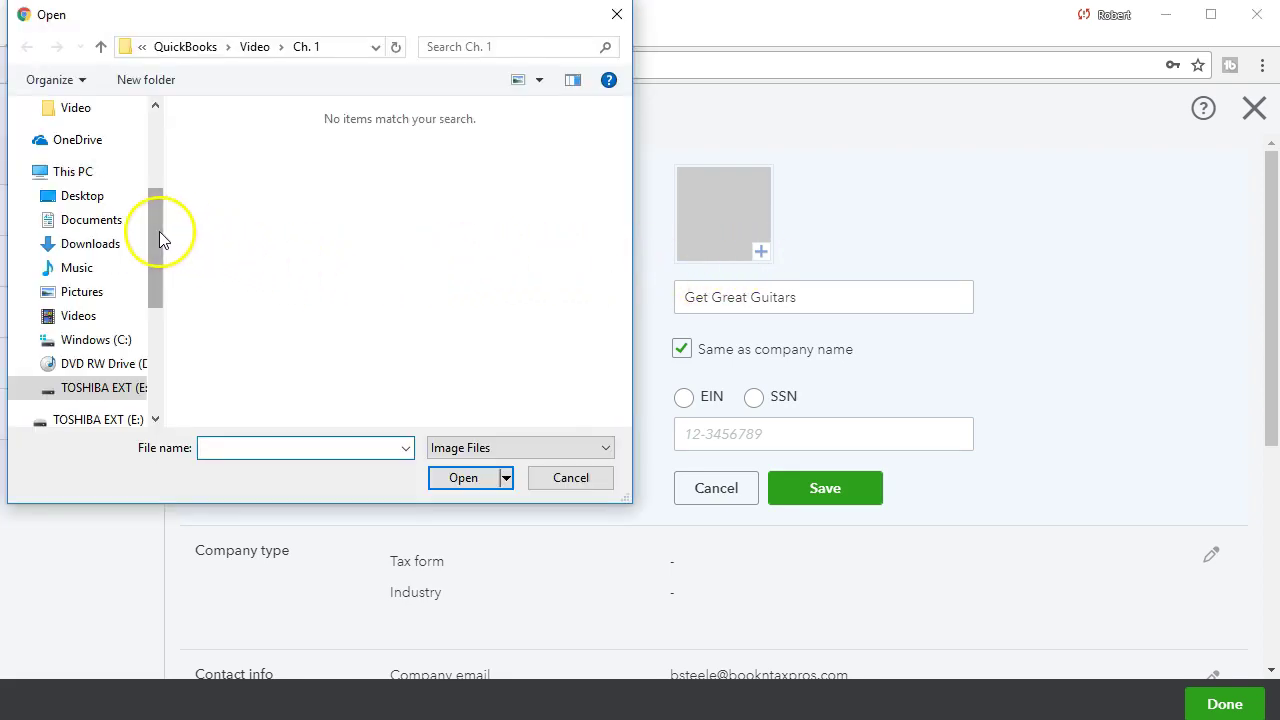
pyautogui.click(105, 198)
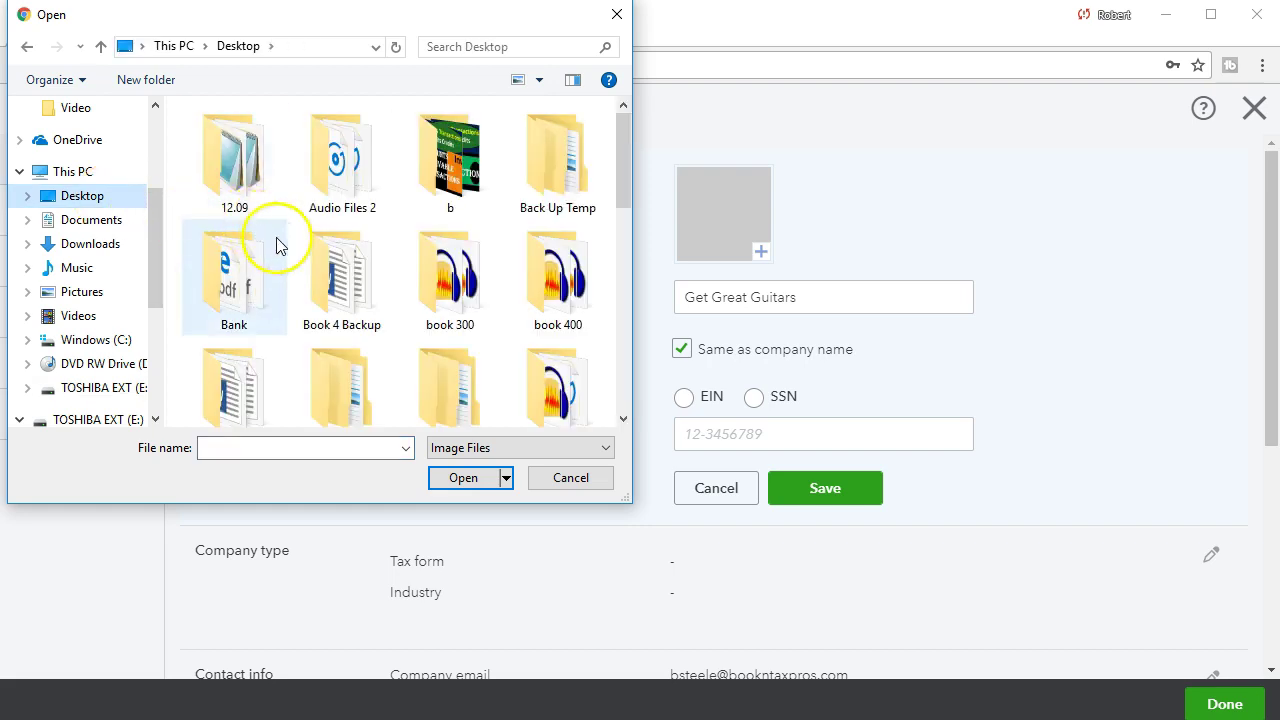
pyautogui.scroll(-7, 318, 264)
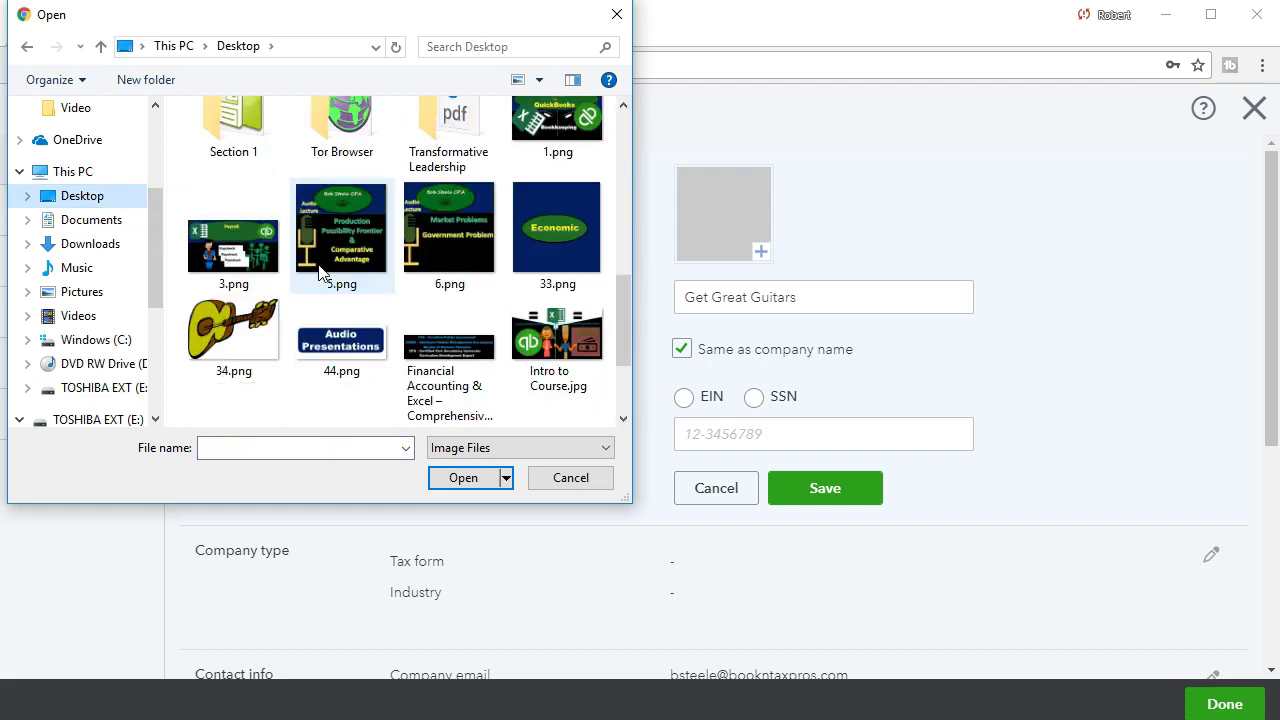
pyautogui.scroll(-2, 320, 268)
pyautogui.doubleClick(246, 190)
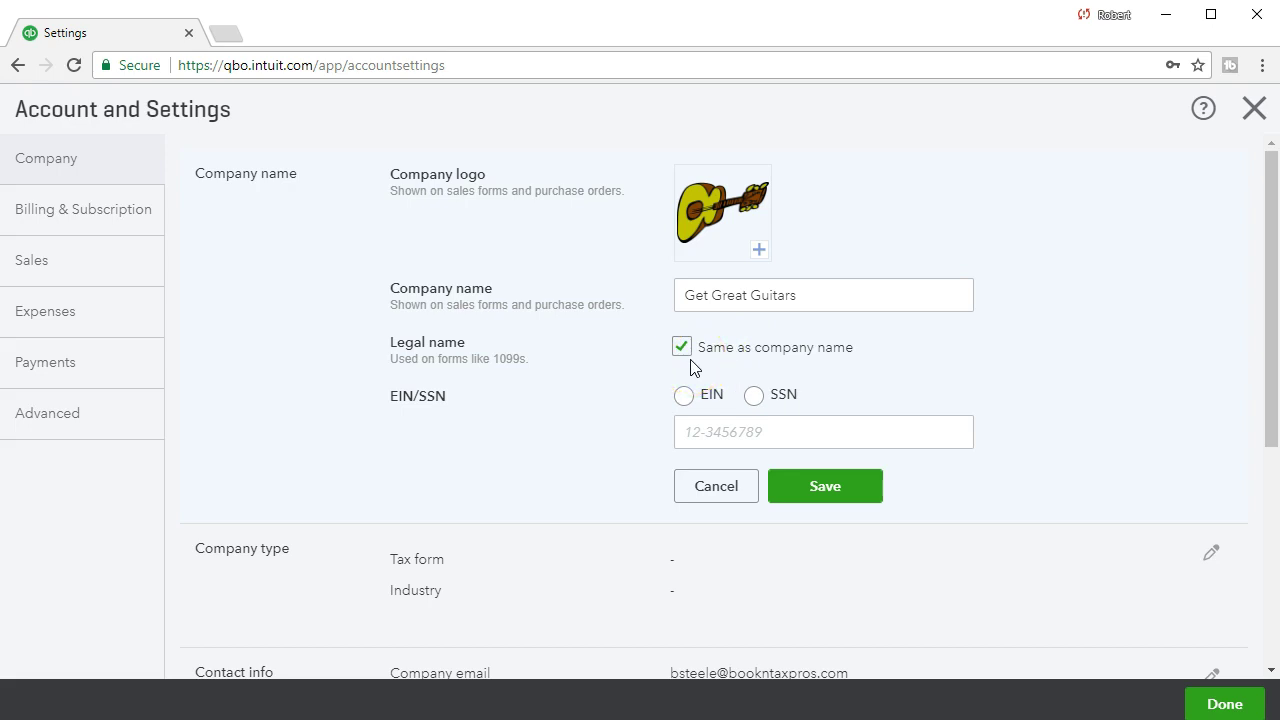
pyautogui.moveTo(656, 400)
# Choose EIN as the tax ID type, enter the company's EIN, and save the name details
pyautogui.click(683, 396)
pyautogui.click(688, 431)
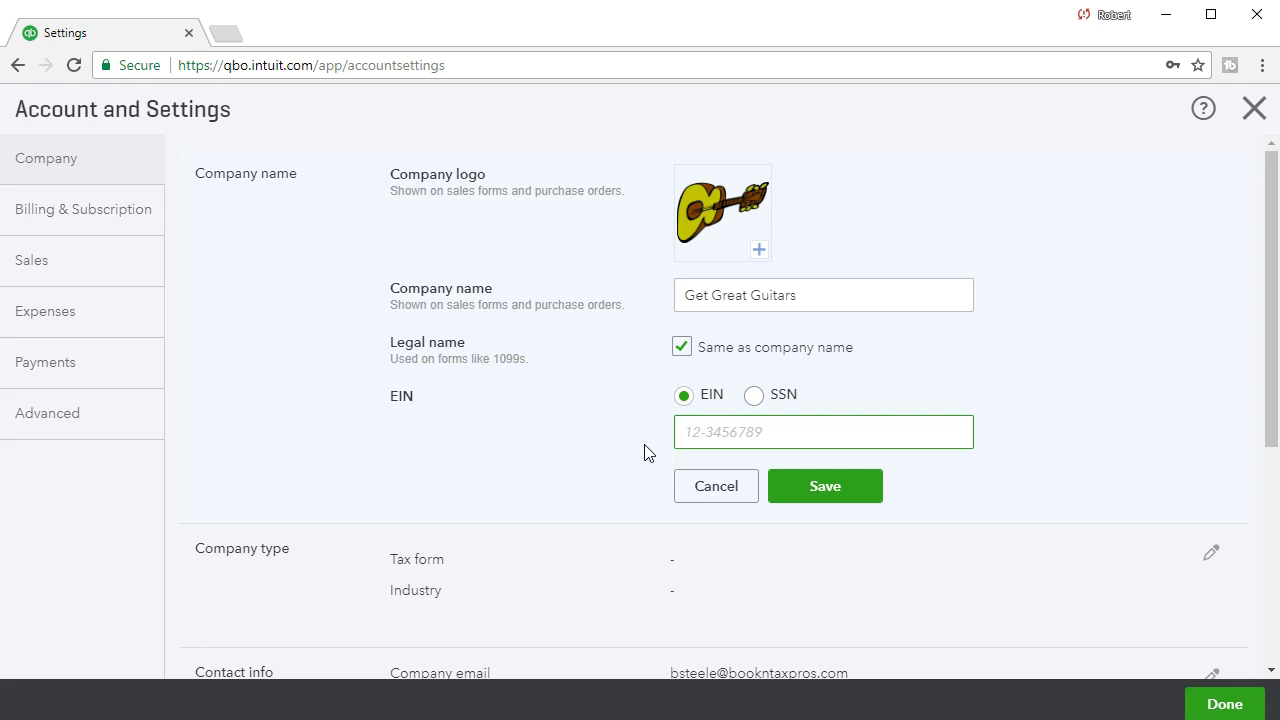
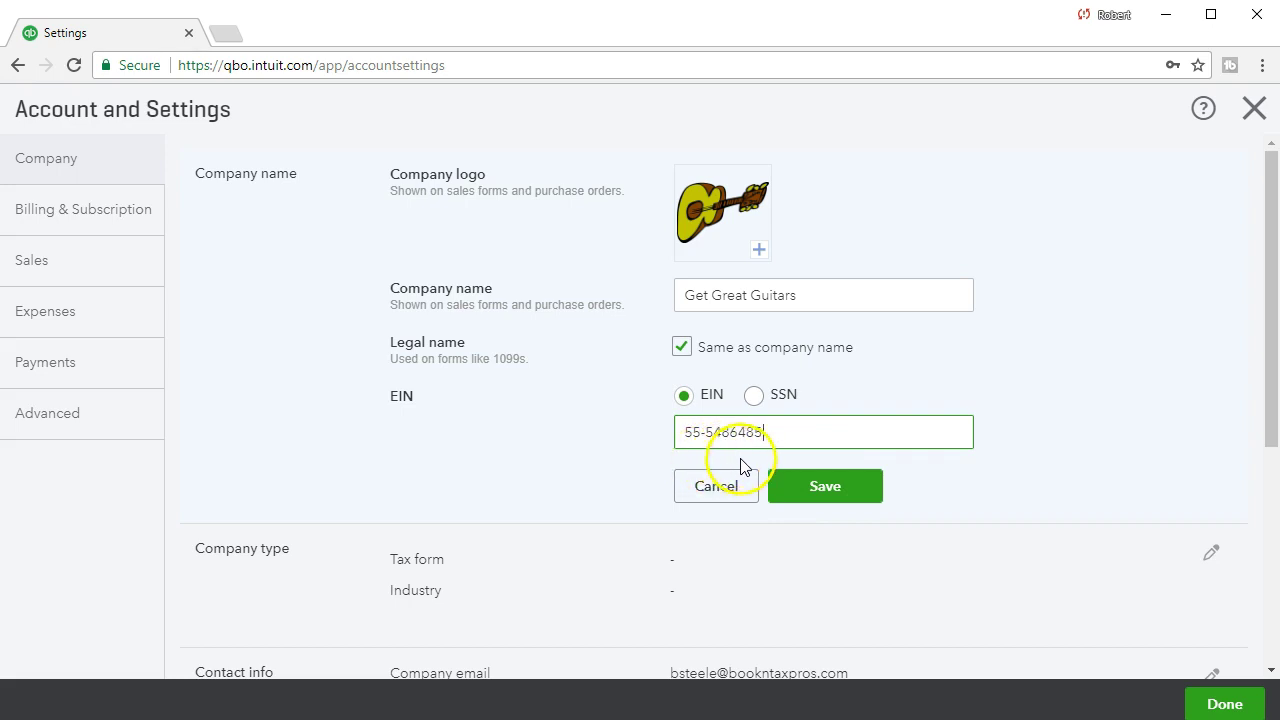
pyautogui.click(803, 487)
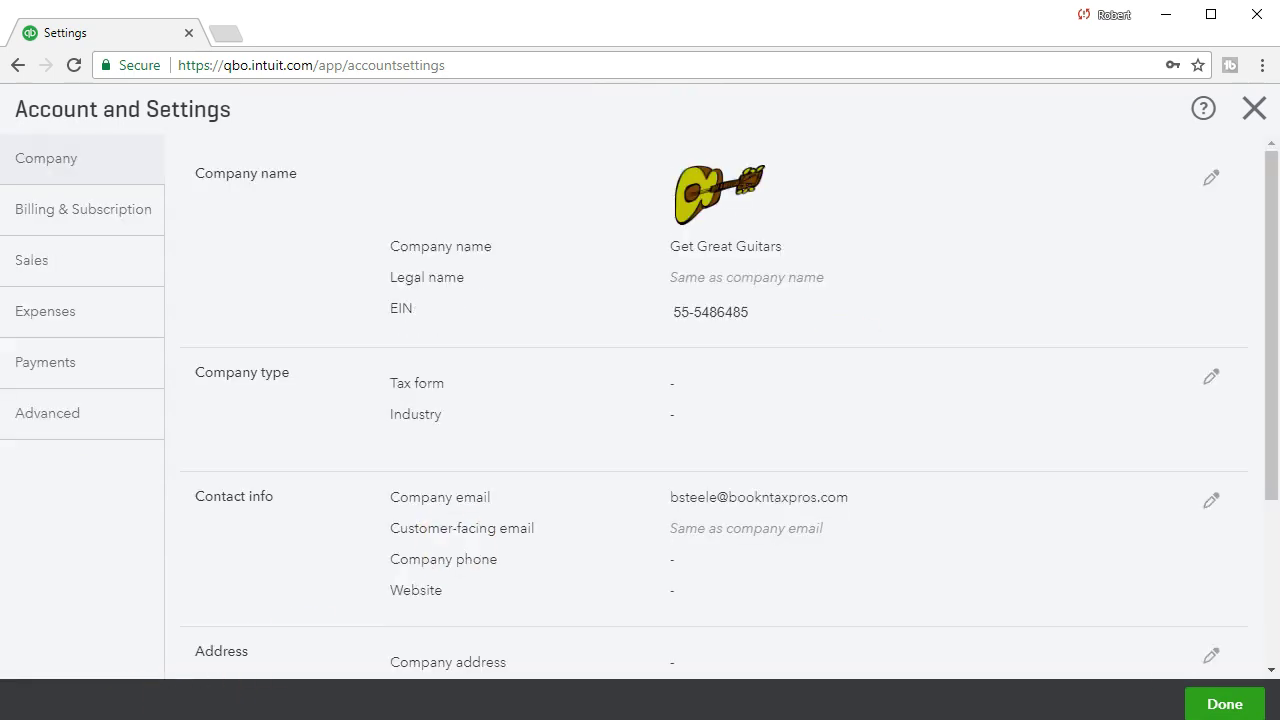
pyautogui.click(522, 296)
# Open the company type/industry and contact info sections for review
pyautogui.scroll(-1, 491, 402)
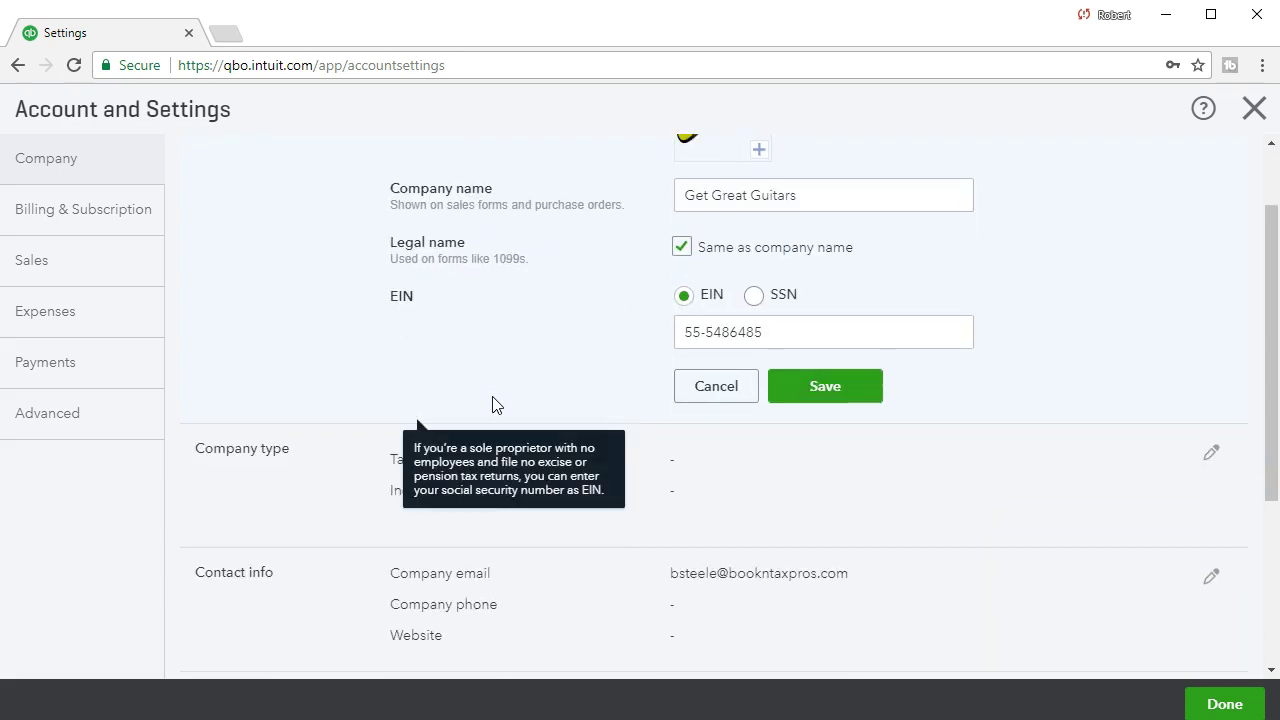
pyautogui.scroll(-1, 370, 492)
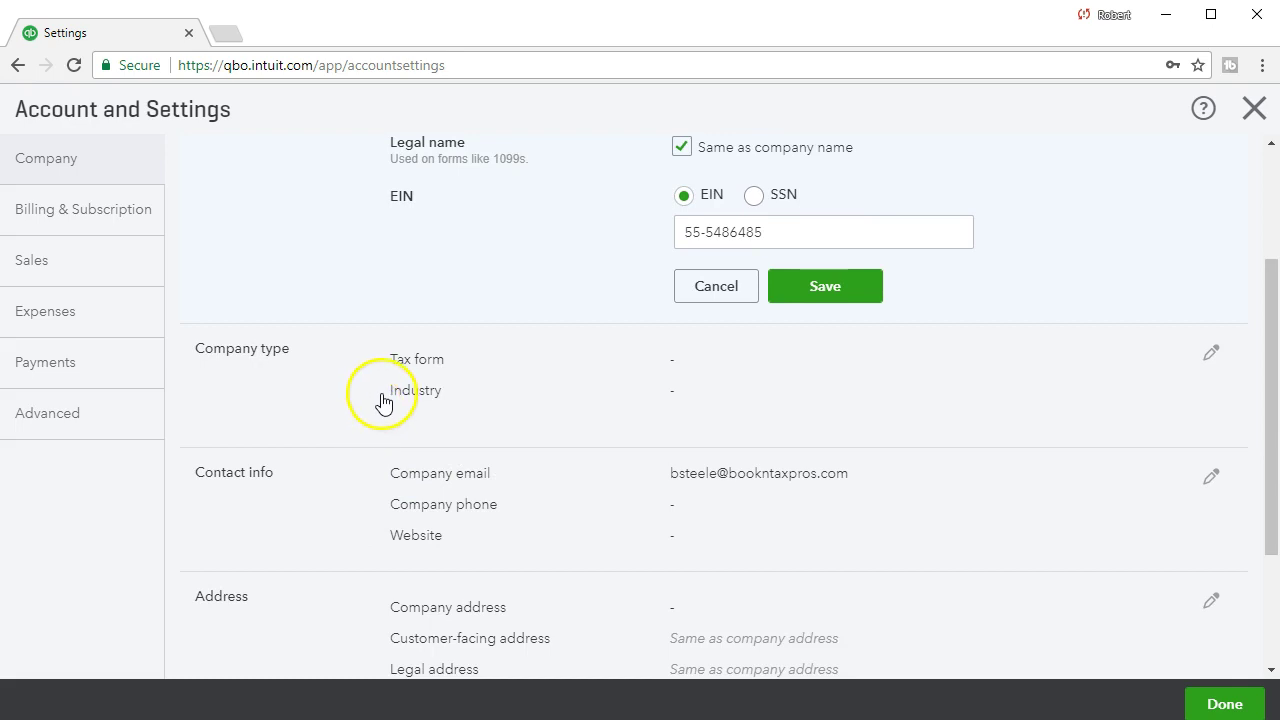
pyautogui.click(382, 401)
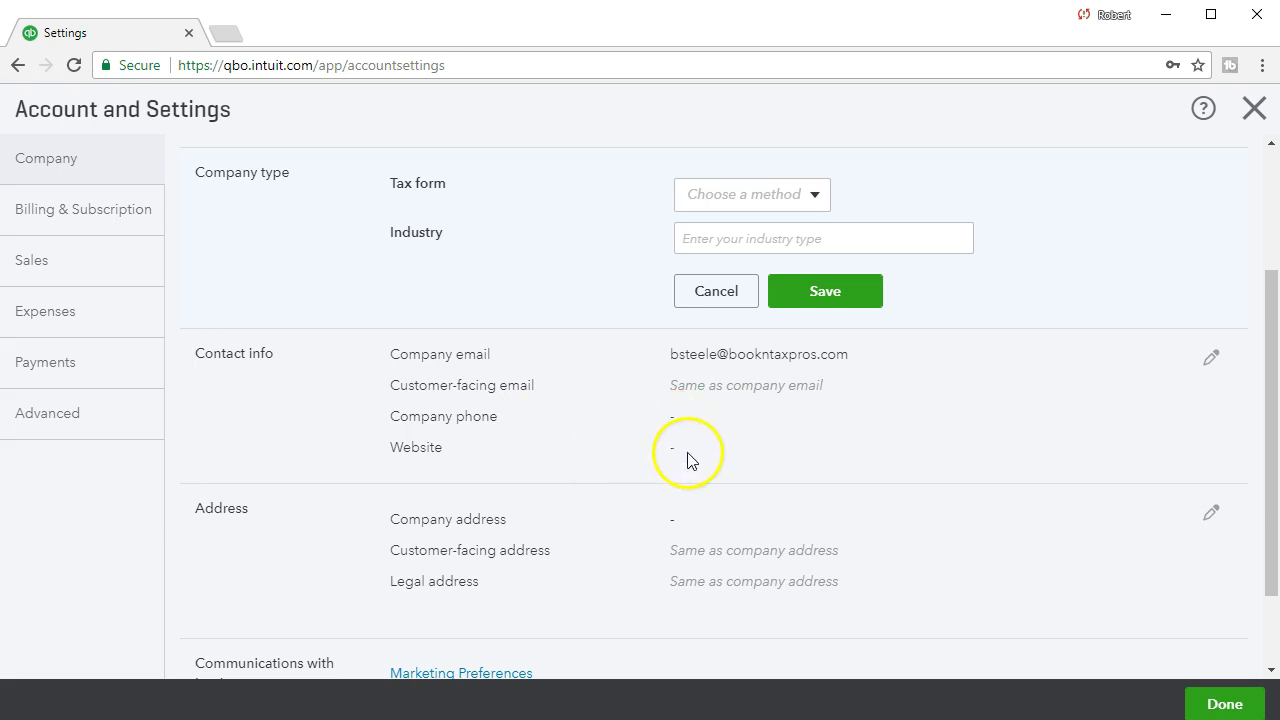
pyautogui.click(686, 458)
pyautogui.scroll(-2, 688, 455)
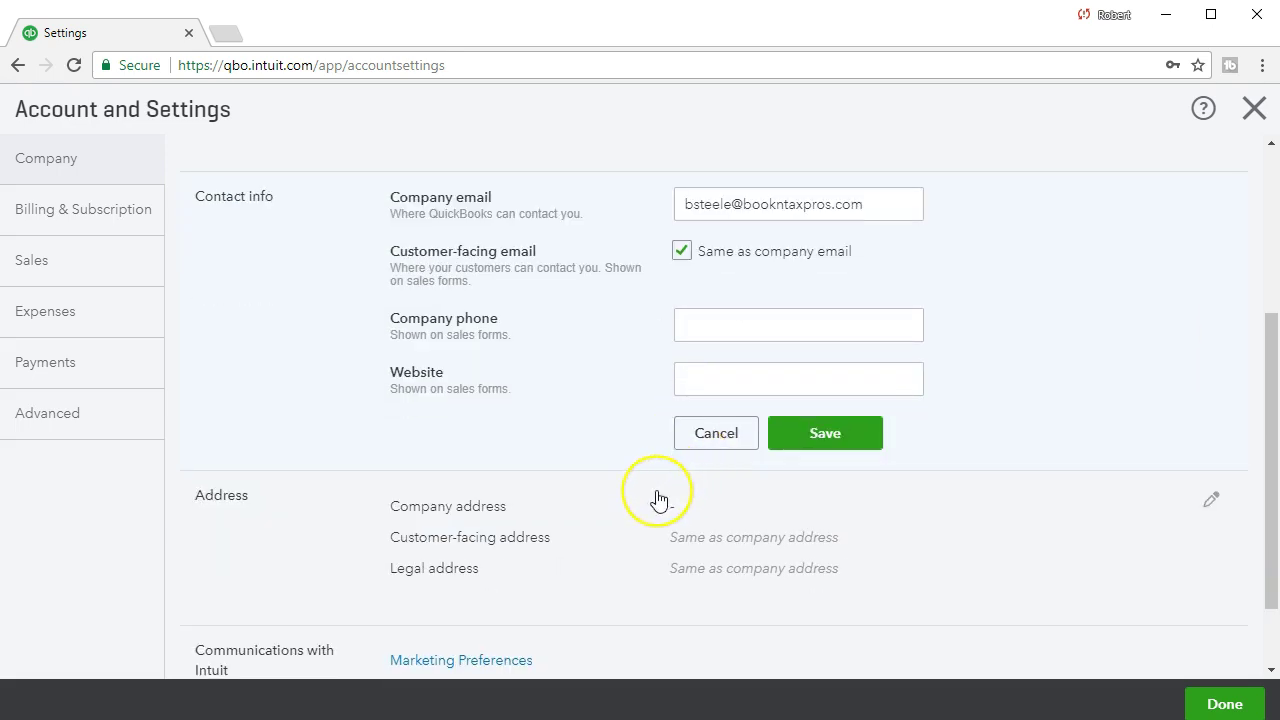
pyautogui.scroll(-1, 658, 499)
# Edit the company address's street and city fields and save the address
pyautogui.click(631, 466)
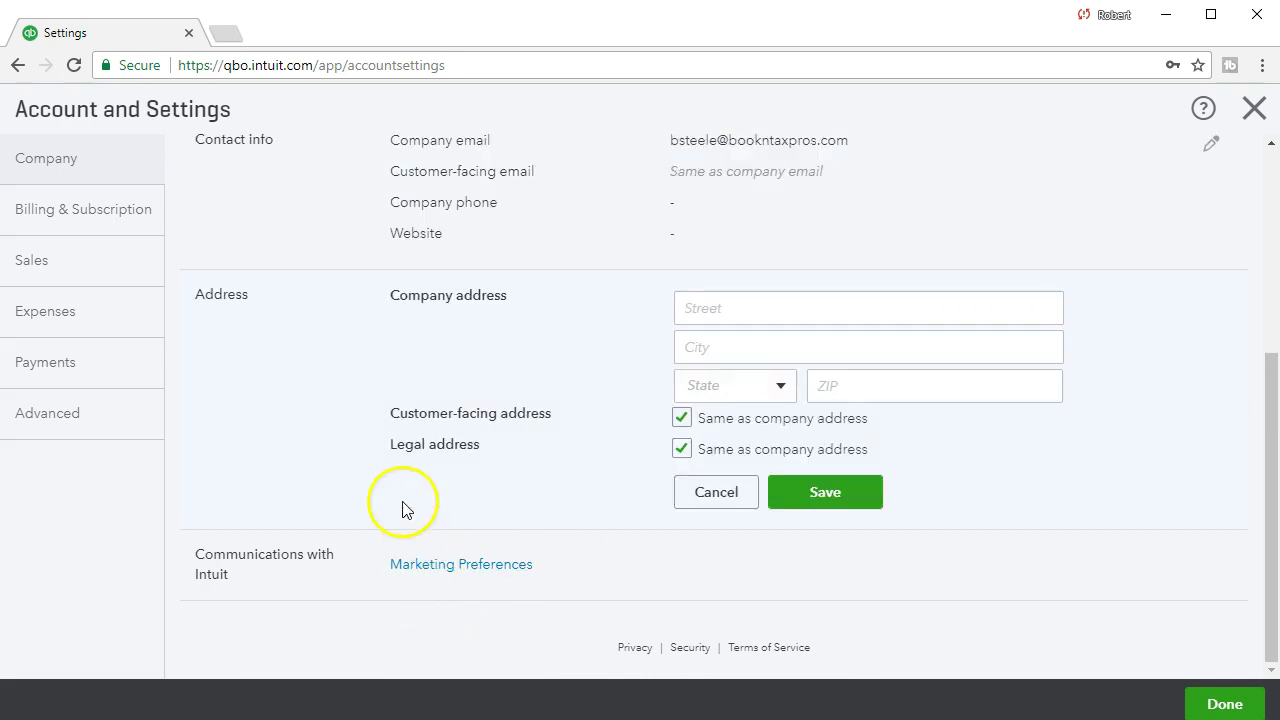
pyautogui.click(686, 309)
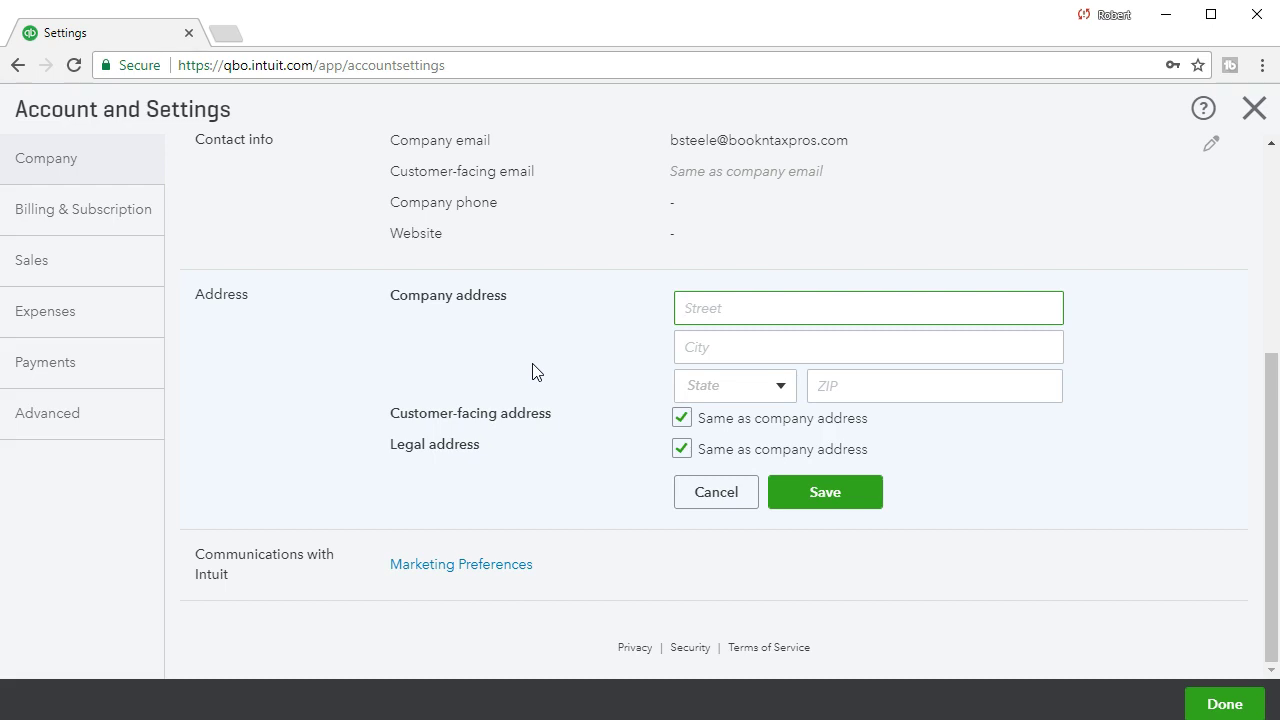
pyautogui.click(524, 373)
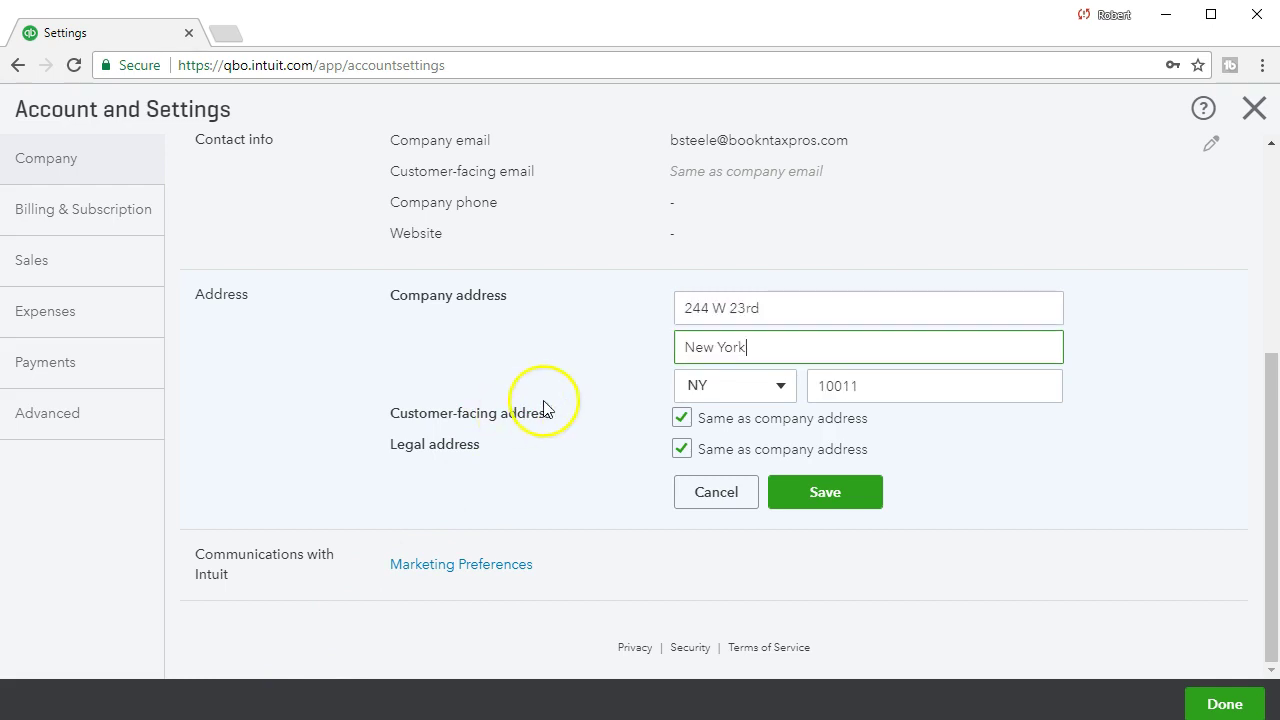
pyautogui.click(767, 308)
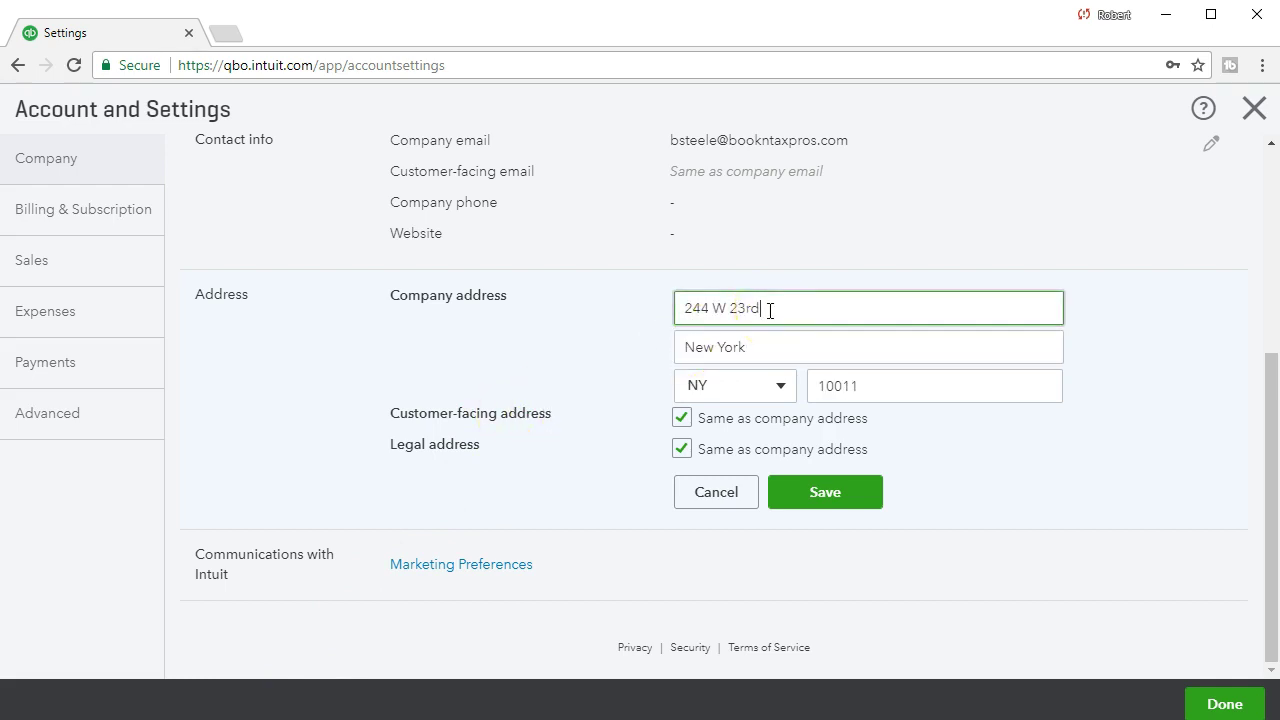
pyautogui.click(769, 344)
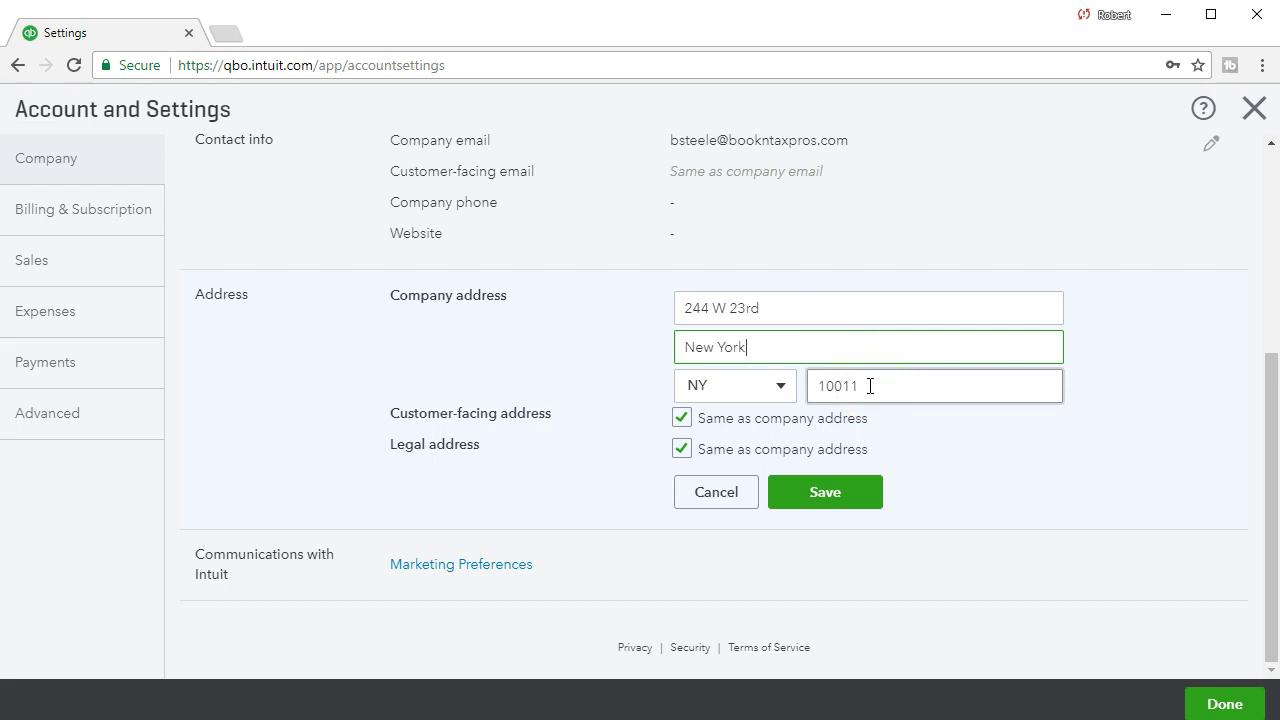
pyautogui.click(855, 494)
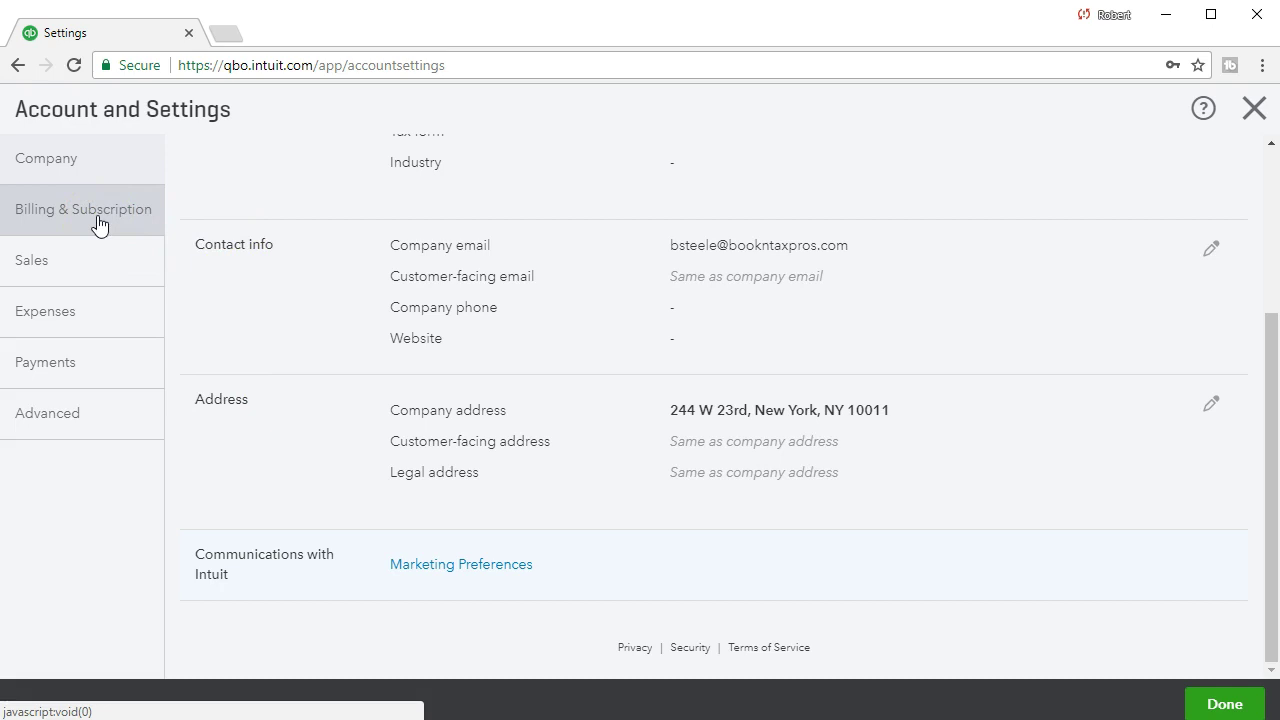
pyautogui.click(98, 218)
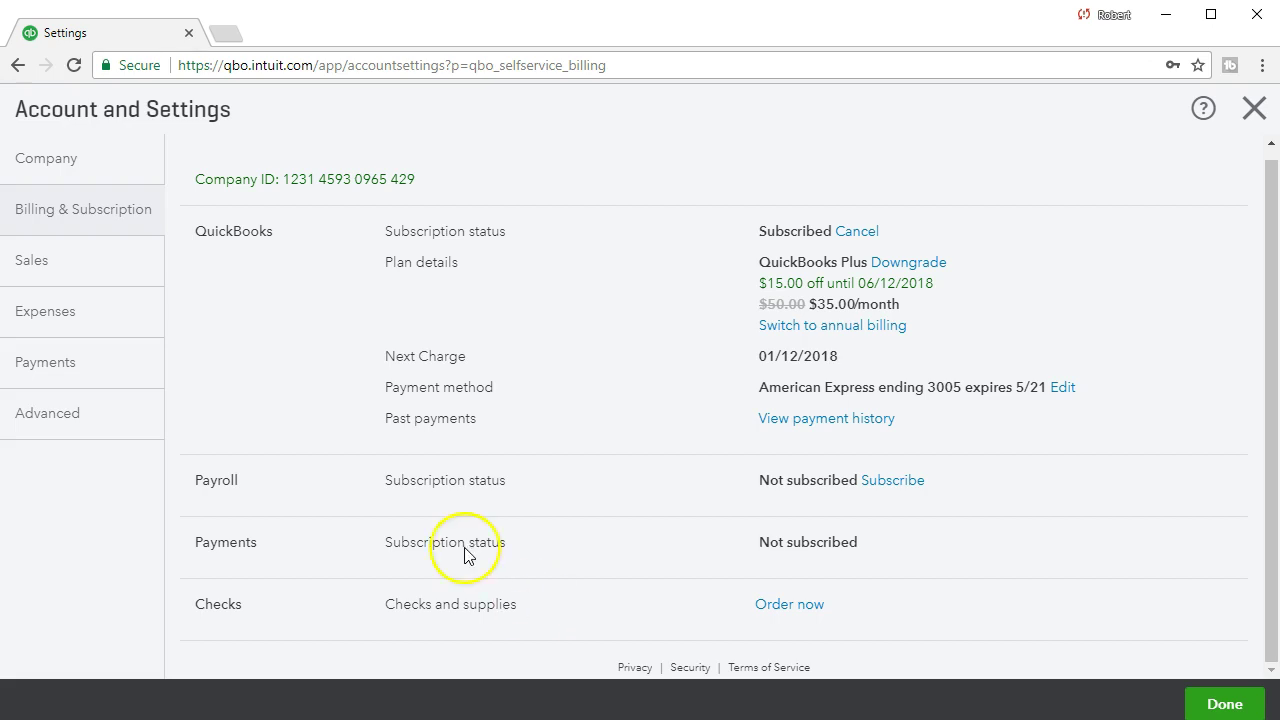
# Review the QuickBooks Plus $35.00/month billing details, then move to the Sales settings
pyautogui.click(113, 277)
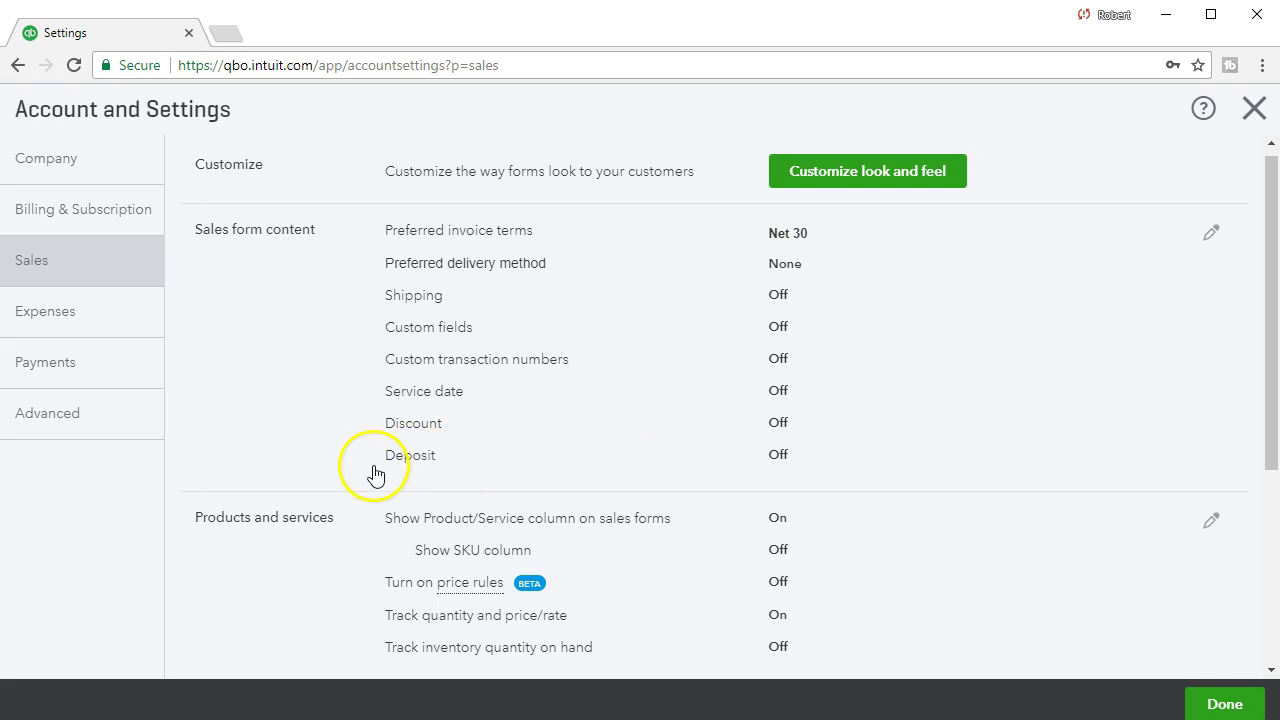
# Scroll Sales settings down to Products and services and open it for editing
pyautogui.scroll(-1, 354, 480)
pyautogui.scroll(-1, 354, 480)
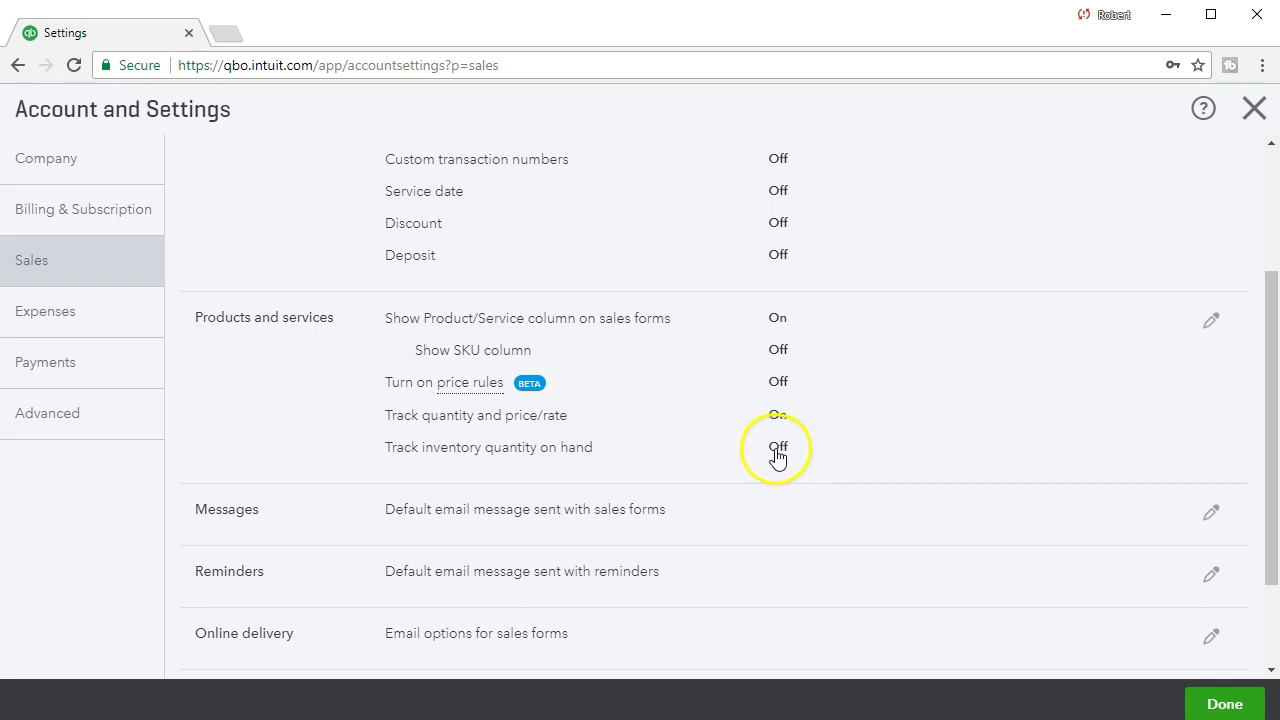
pyautogui.click(778, 457)
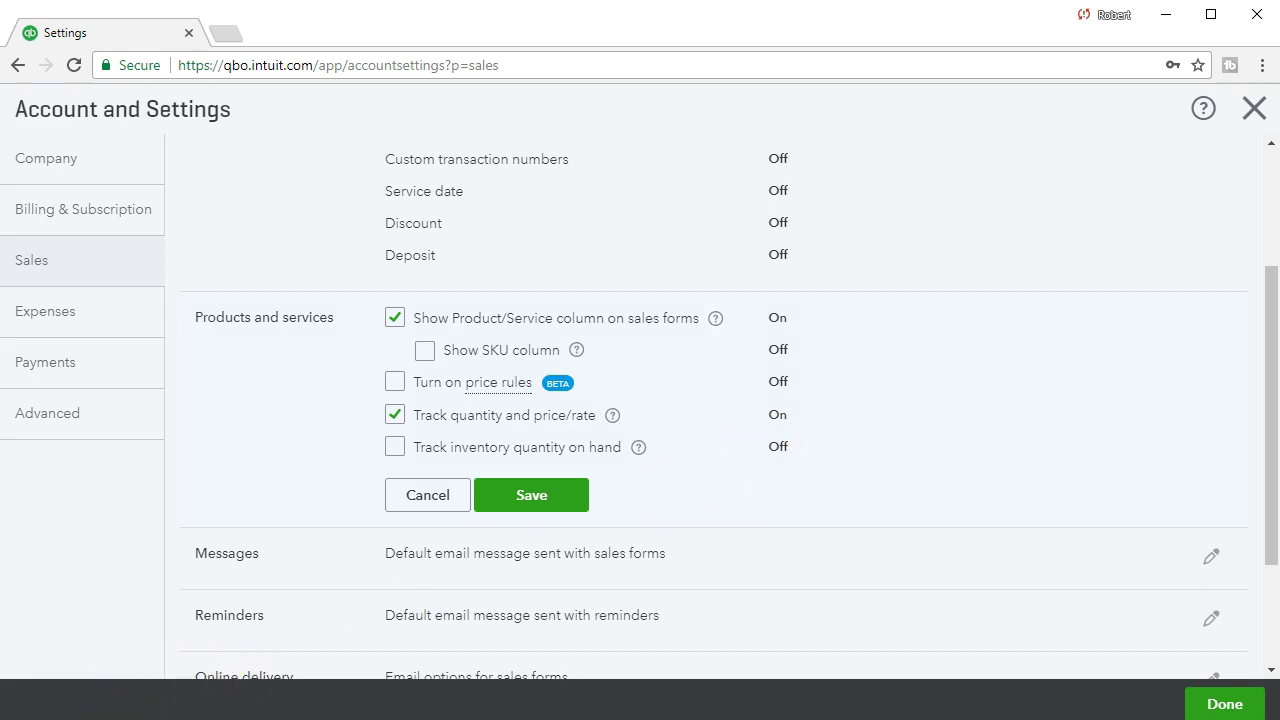
# Enable Track inventory quantity on hand, save, and accept showing the Items table on expense forms
pyautogui.click(390, 450)
pyautogui.scroll(-1, 312, 490)
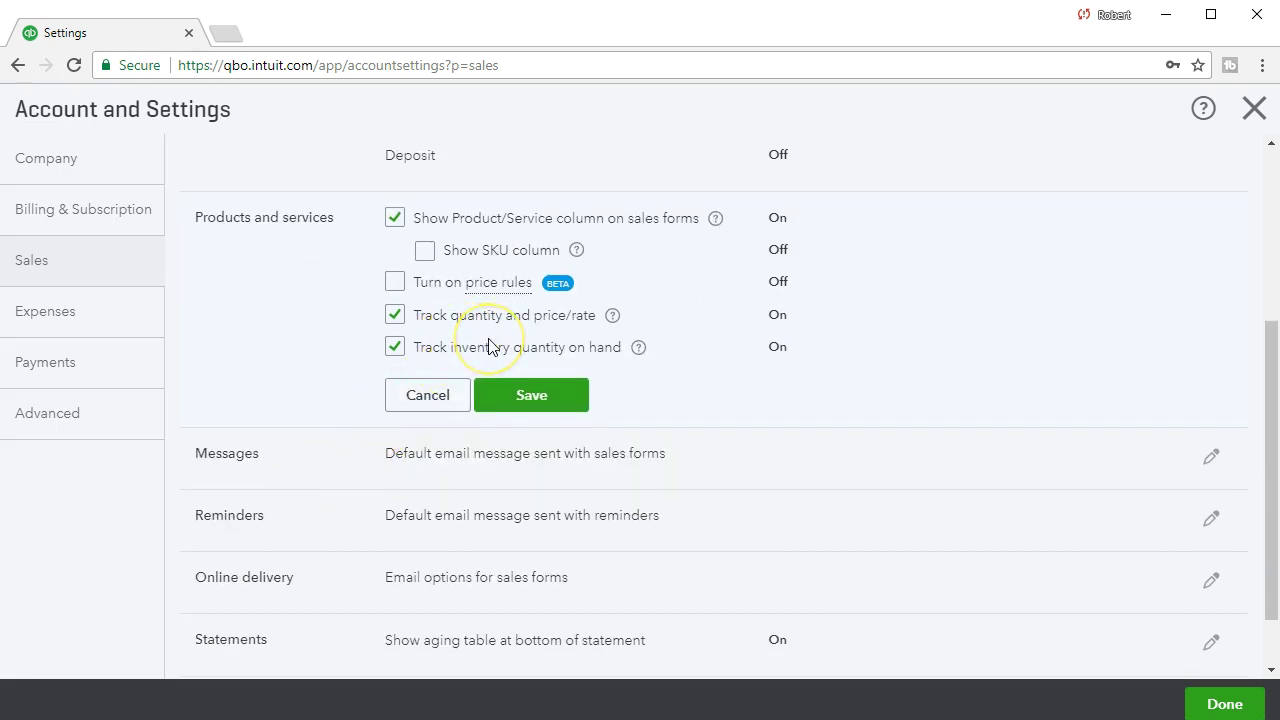
pyautogui.click(541, 403)
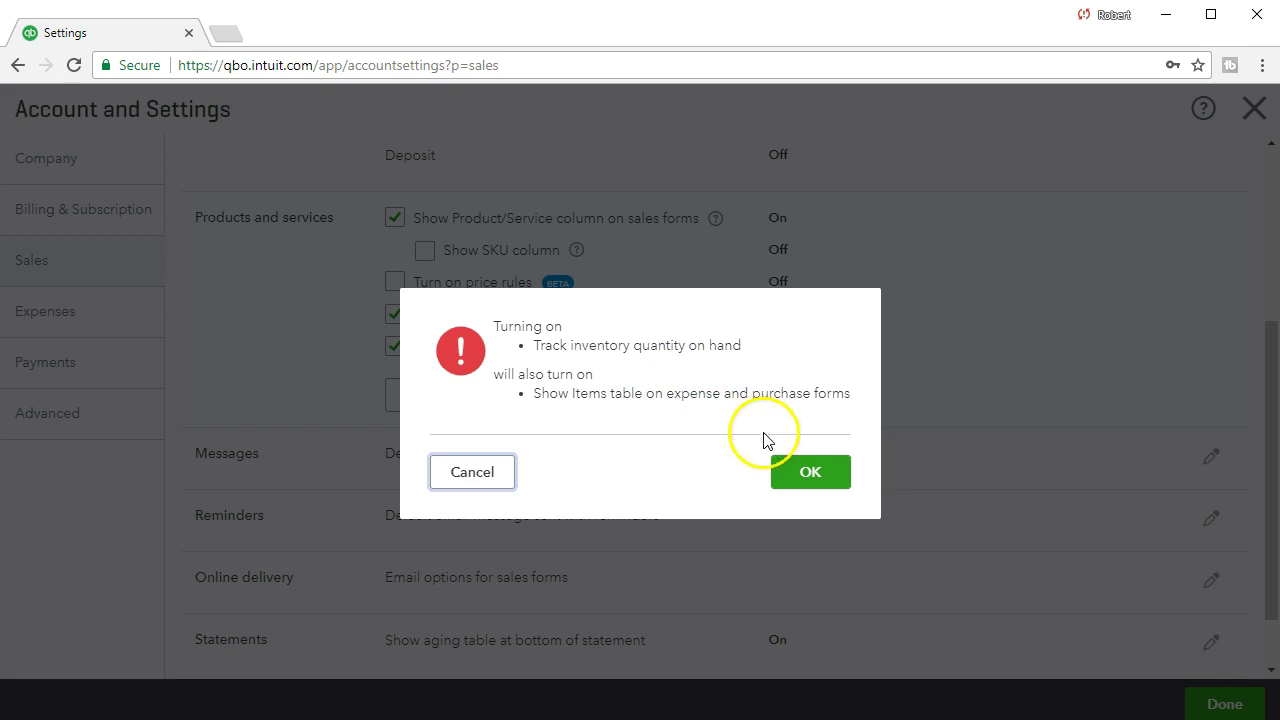
pyautogui.click(806, 476)
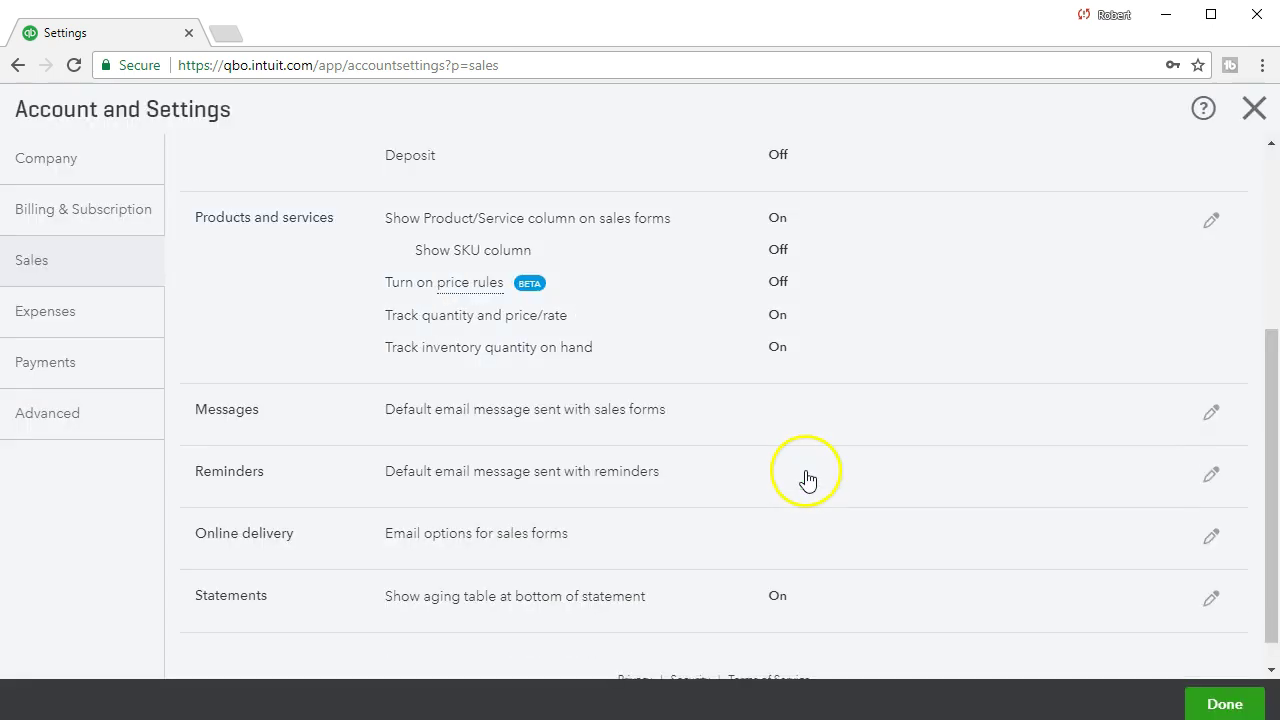
pyautogui.click(475, 425)
# Scroll through the default sales-form email message in the Messages section
pyautogui.scroll(-1, 291, 502)
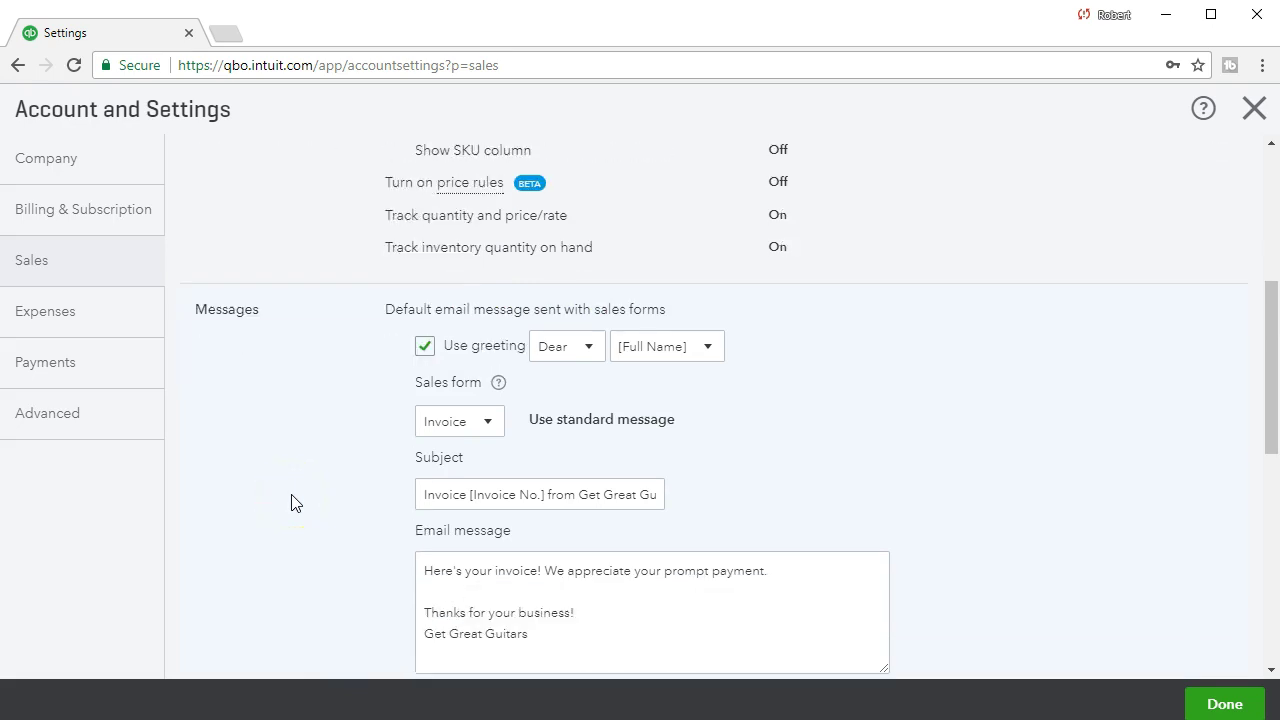
pyautogui.scroll(-1, 291, 502)
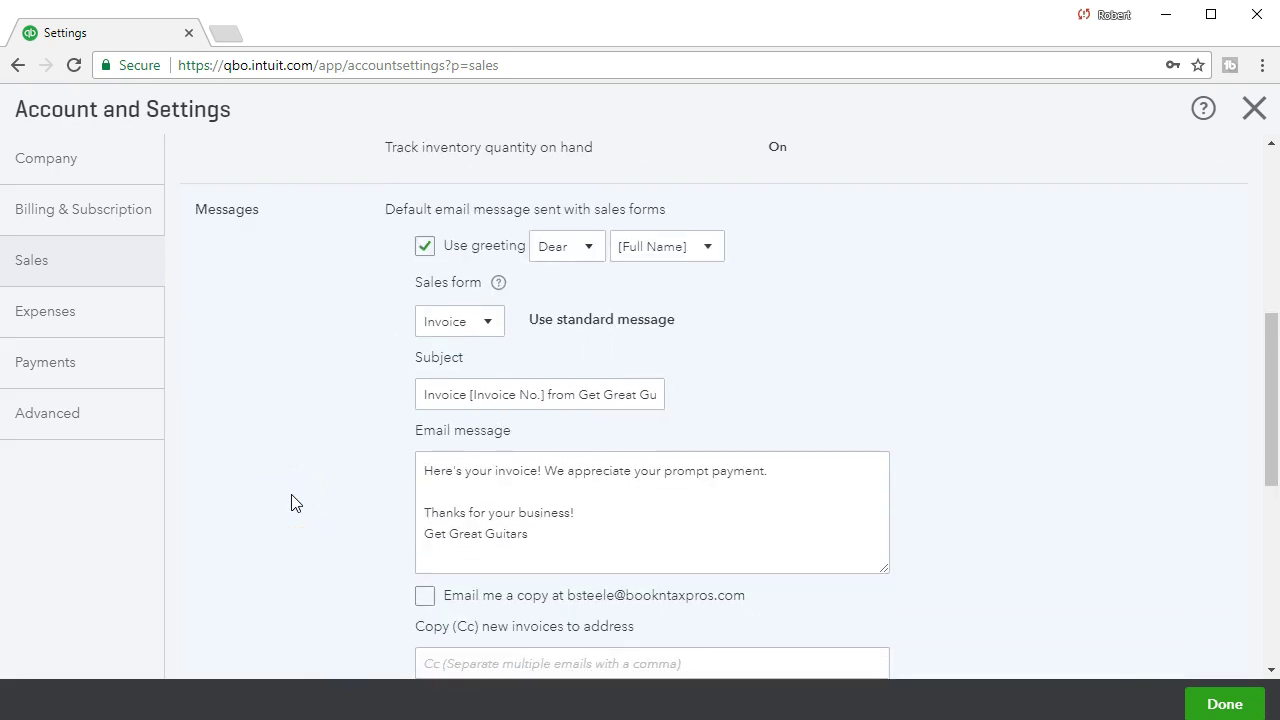
pyautogui.scroll(-1, 291, 502)
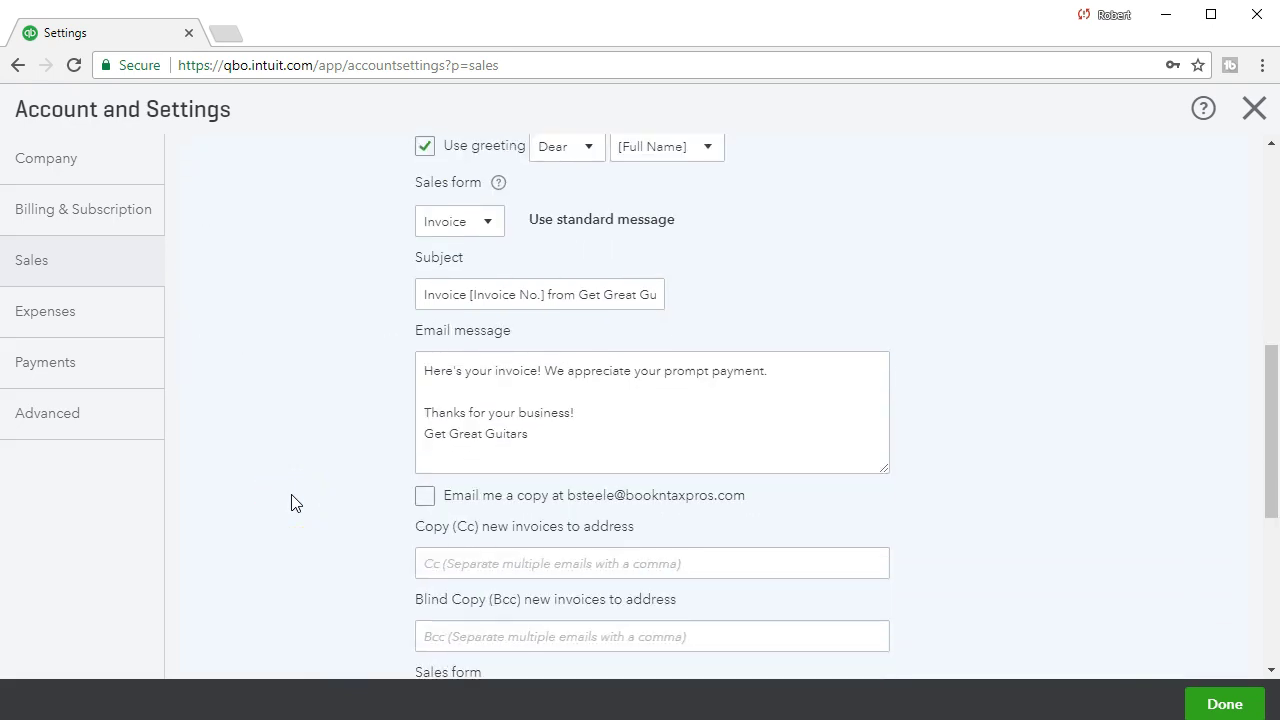
pyautogui.scroll(1, 291, 502)
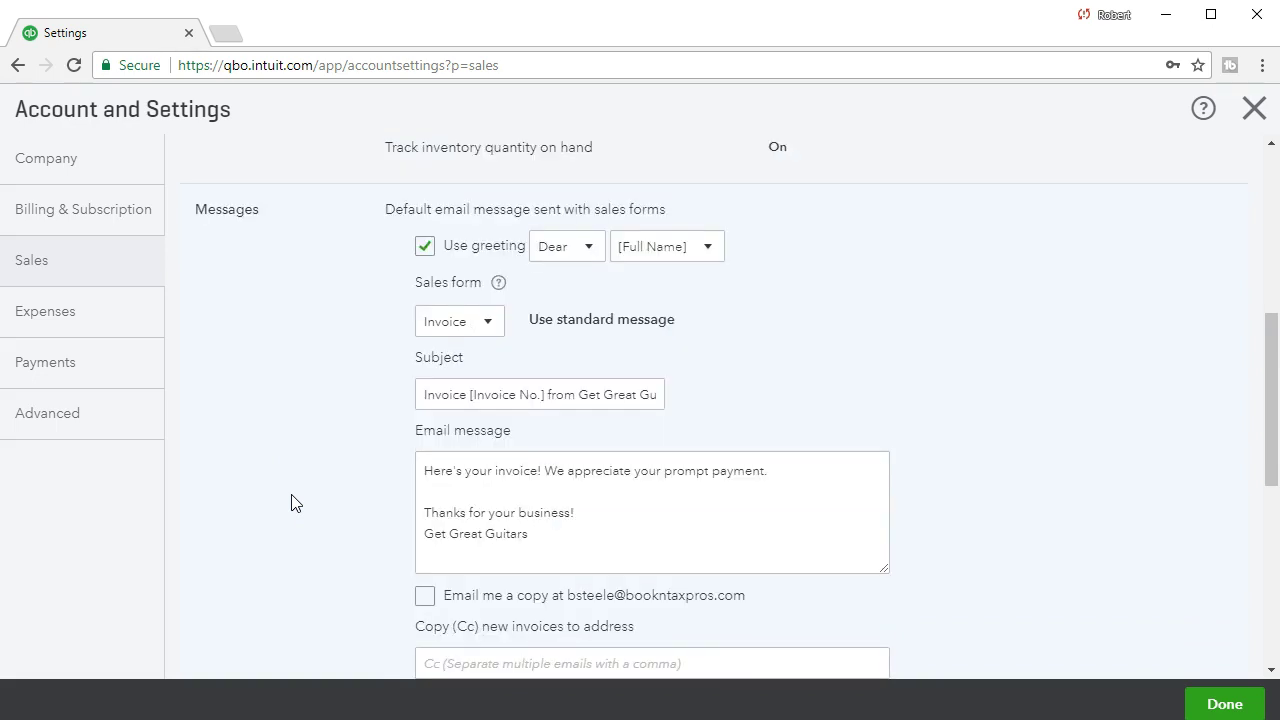
pyautogui.scroll(-4, 291, 502)
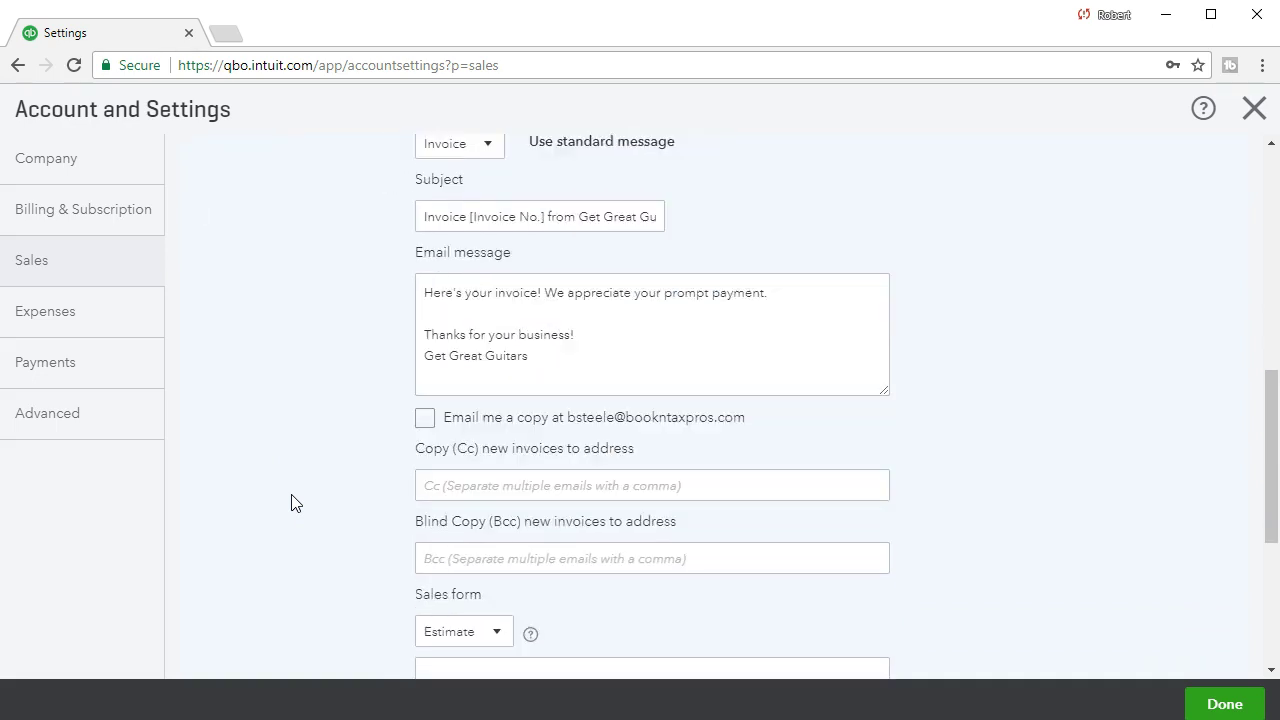
pyautogui.scroll(-1, 291, 502)
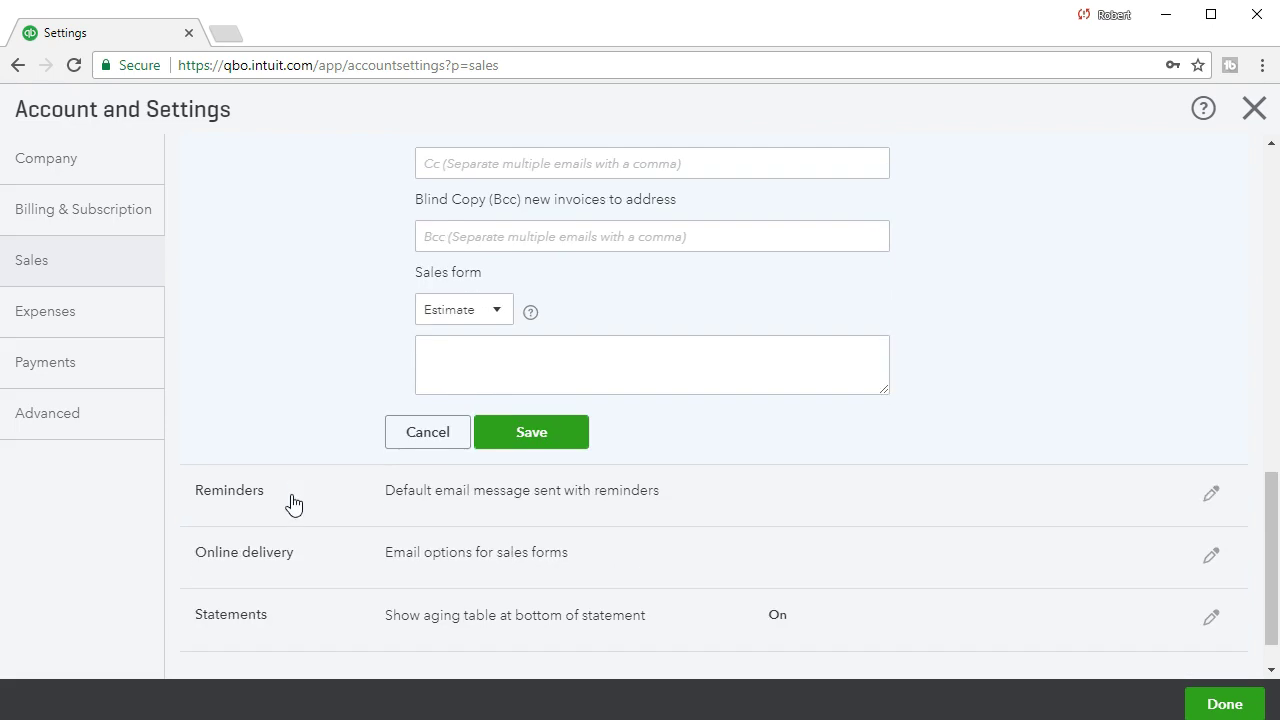
pyautogui.scroll(2, 293, 503)
pyautogui.scroll(-3, 291, 502)
# Open the Reminders email settings and then the Online delivery options
pyautogui.click(329, 466)
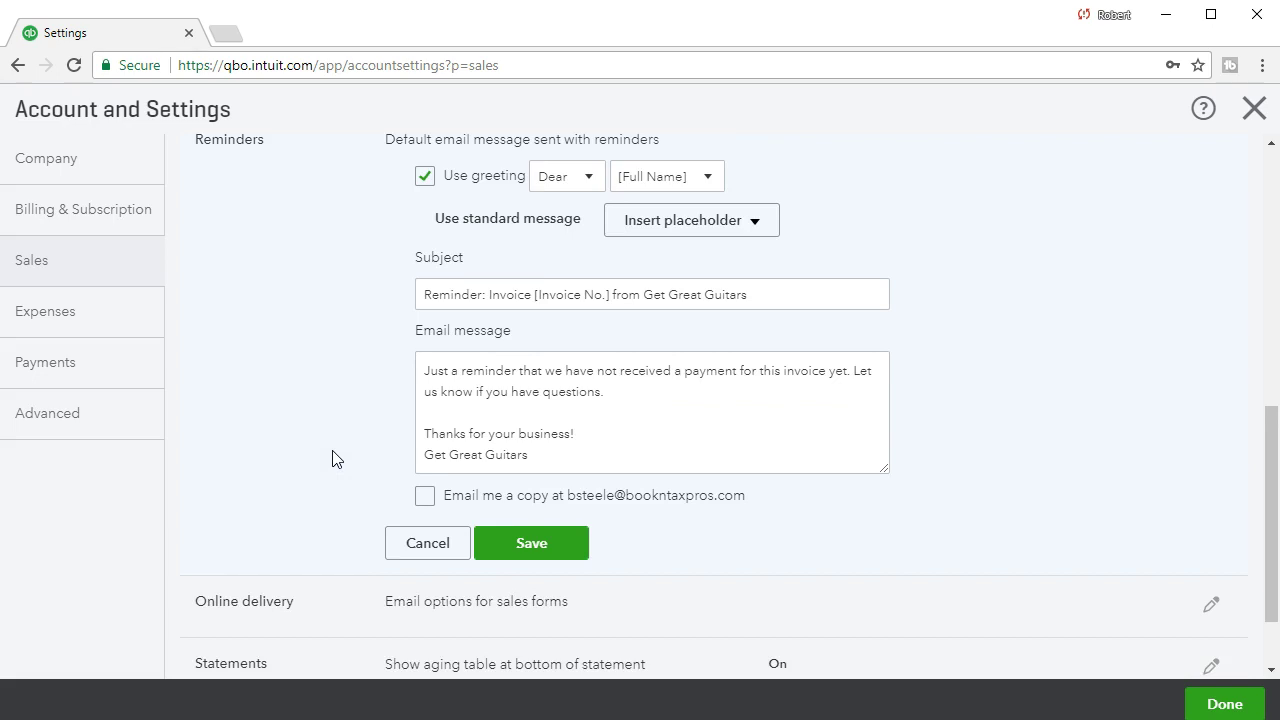
pyautogui.scroll(-1, 337, 459)
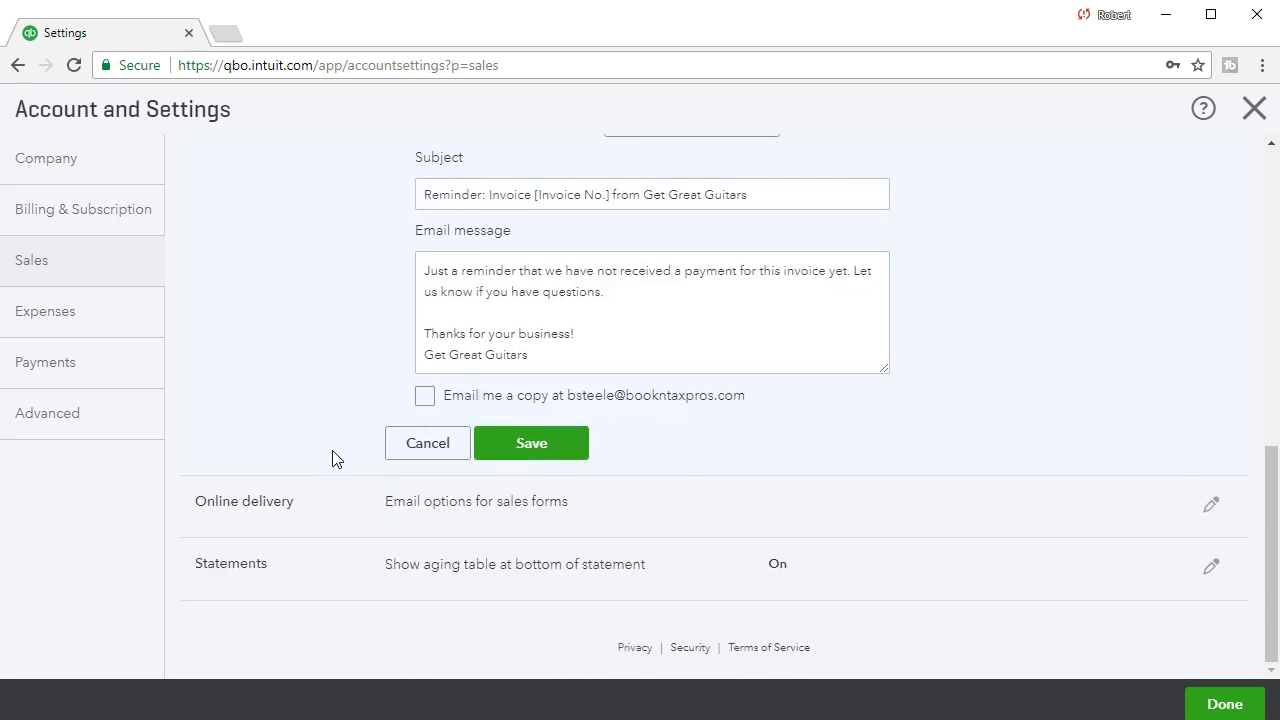
pyautogui.click(314, 506)
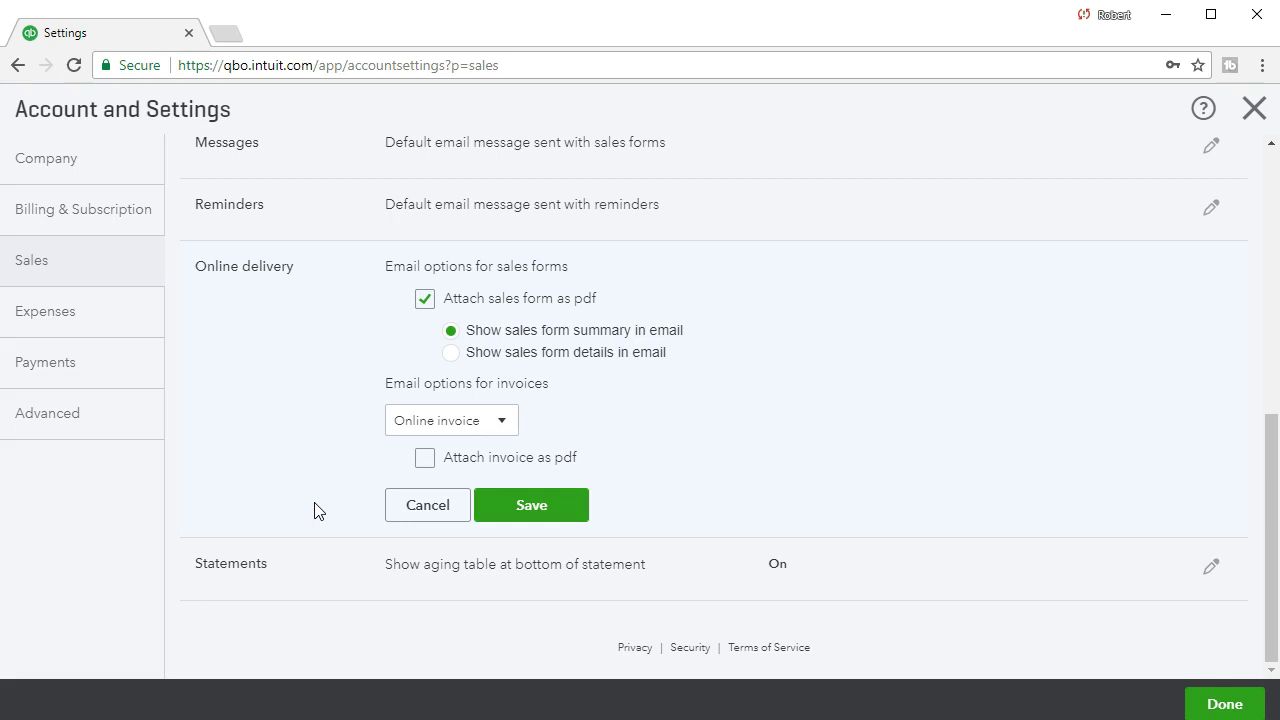
# Review the Statements options, then switch to the Expenses settings
pyautogui.click(304, 574)
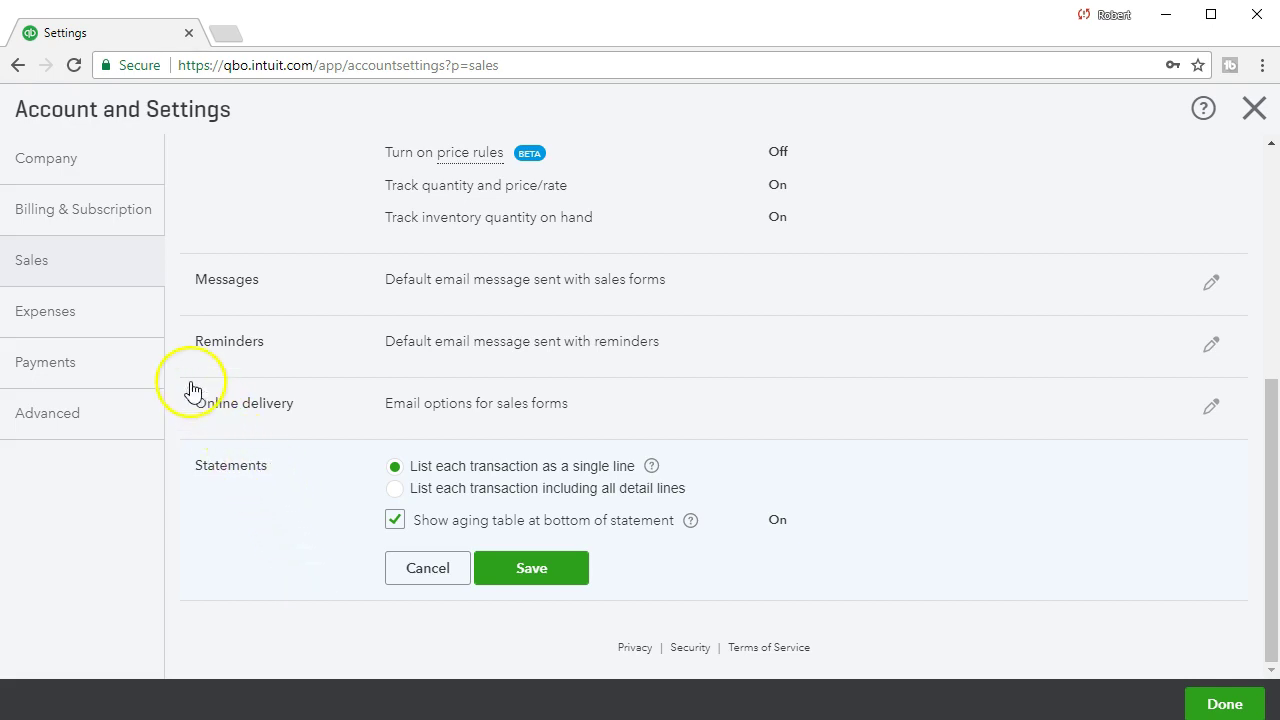
pyautogui.click(130, 333)
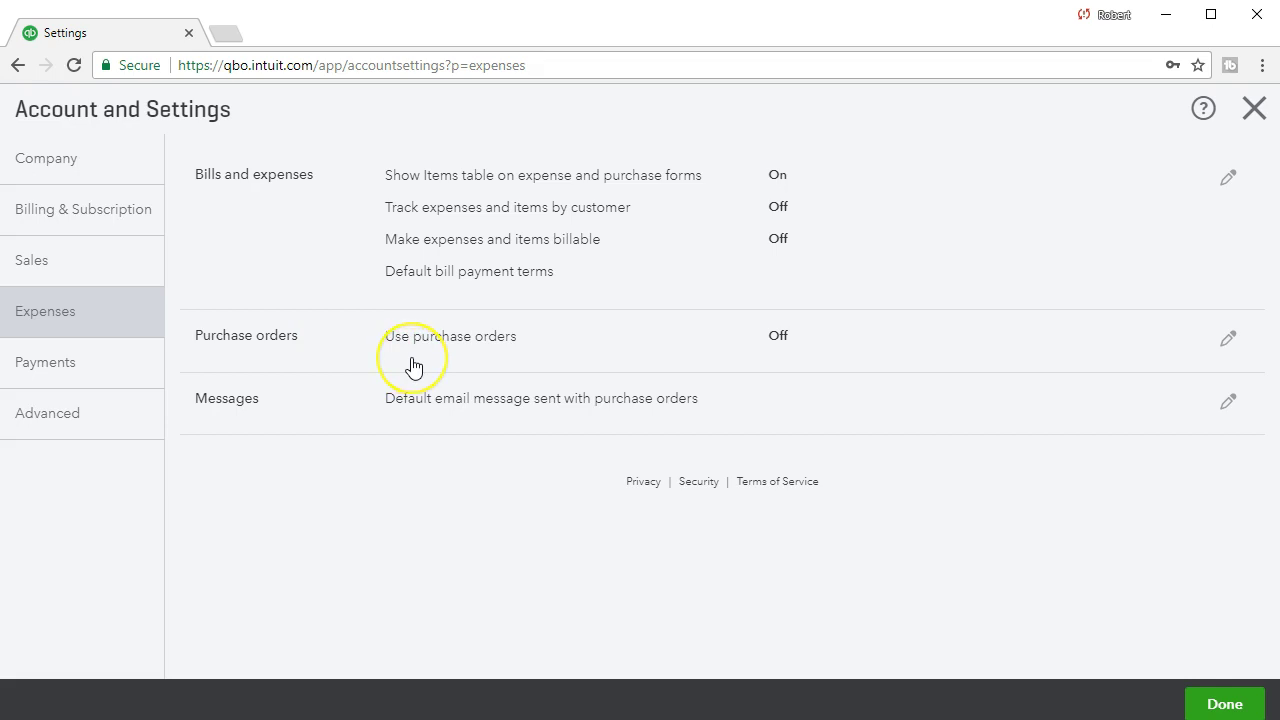
# Turn on Use purchase orders in Expenses, save, and open the default purchase-order email message
pyautogui.click(779, 345)
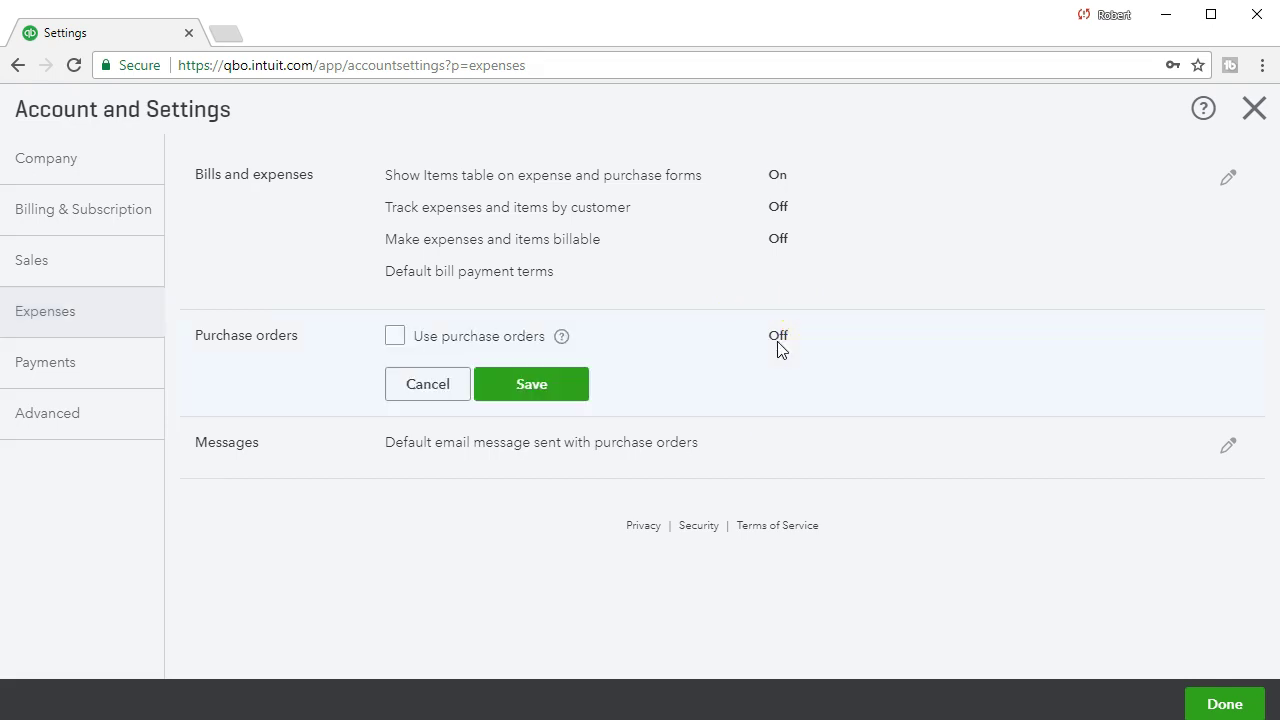
pyautogui.click(394, 338)
pyautogui.scroll(-2, 184, 620)
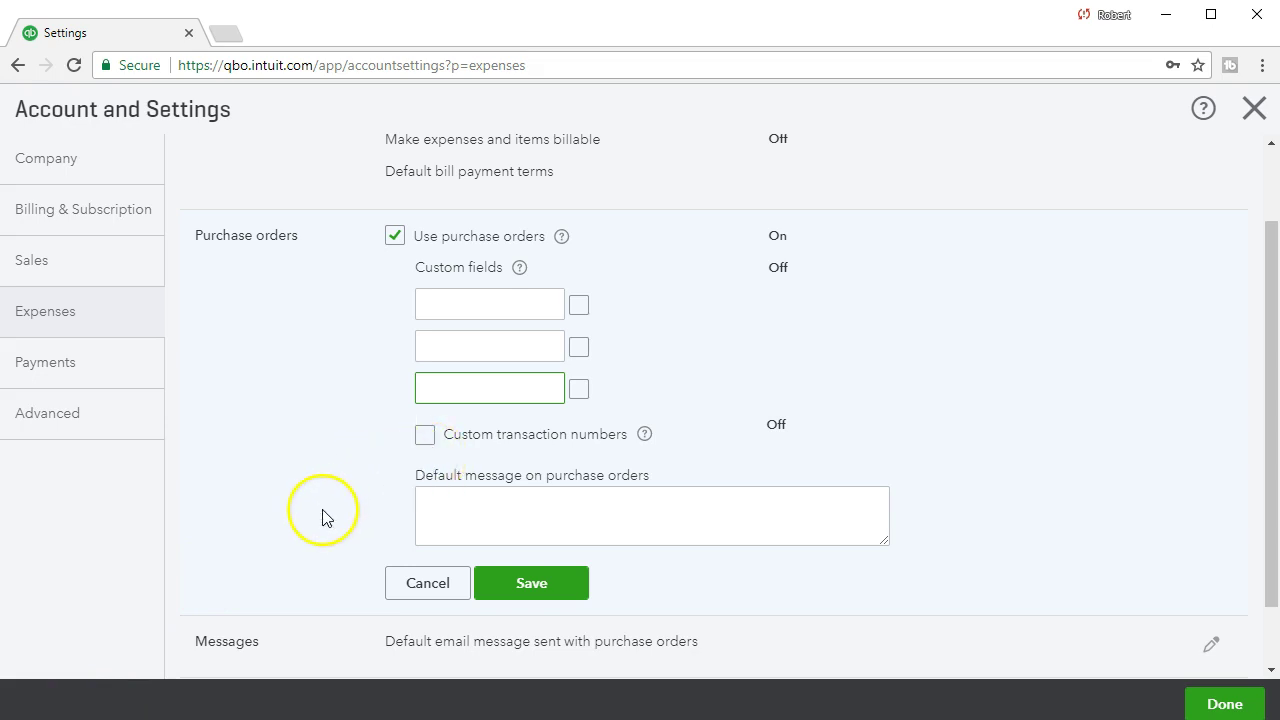
pyautogui.scroll(-1, 297, 548)
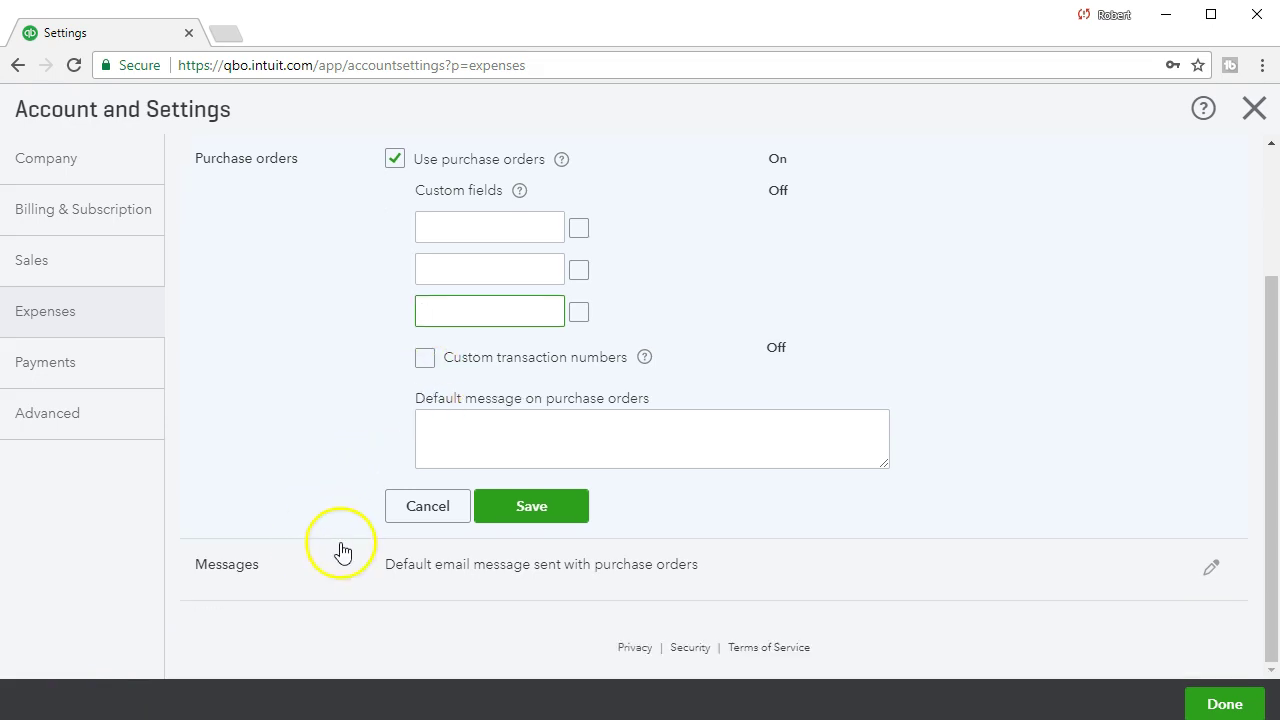
pyautogui.click(529, 507)
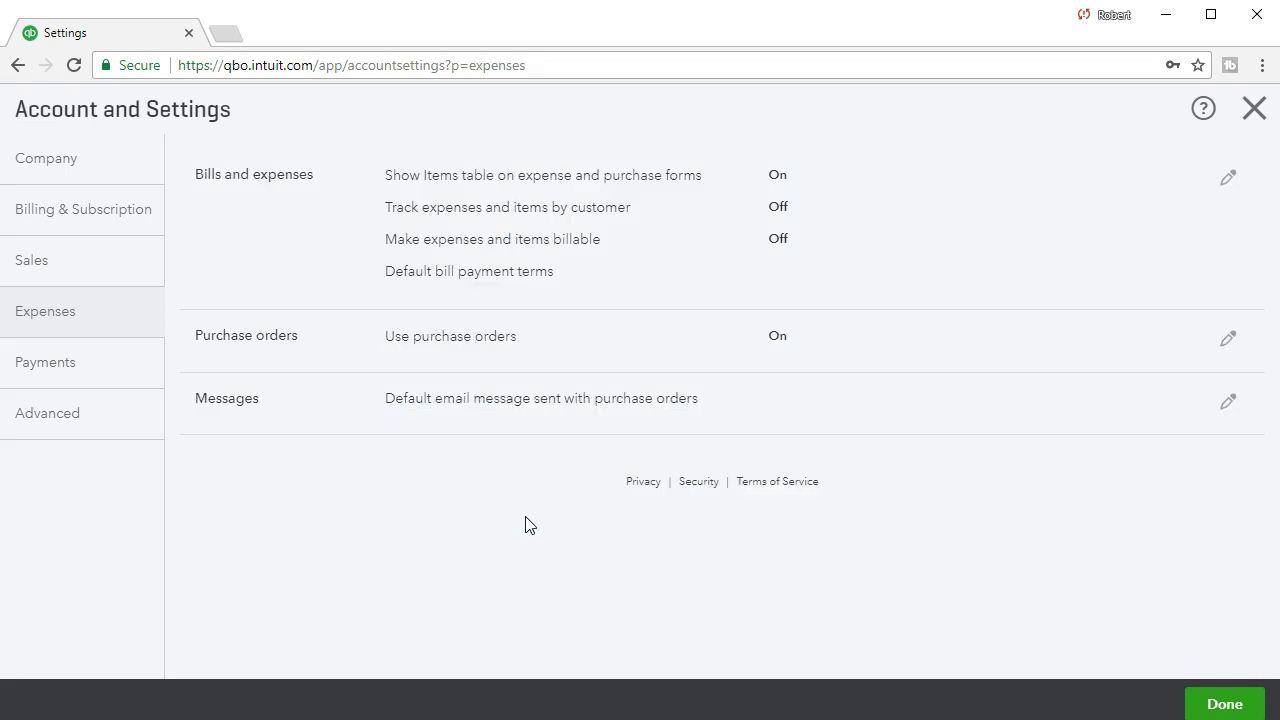
pyautogui.click(345, 418)
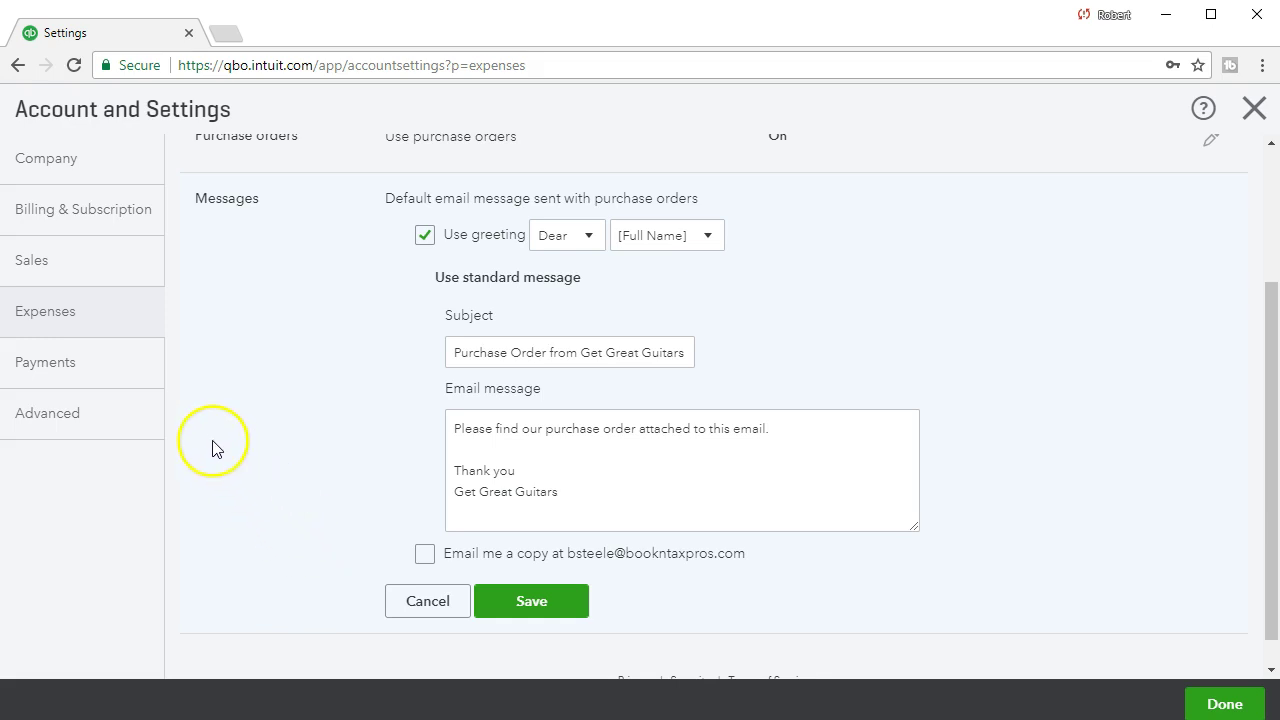
# Switch to the Payments section showing QuickBooks Payments setup options
pyautogui.click(123, 383)
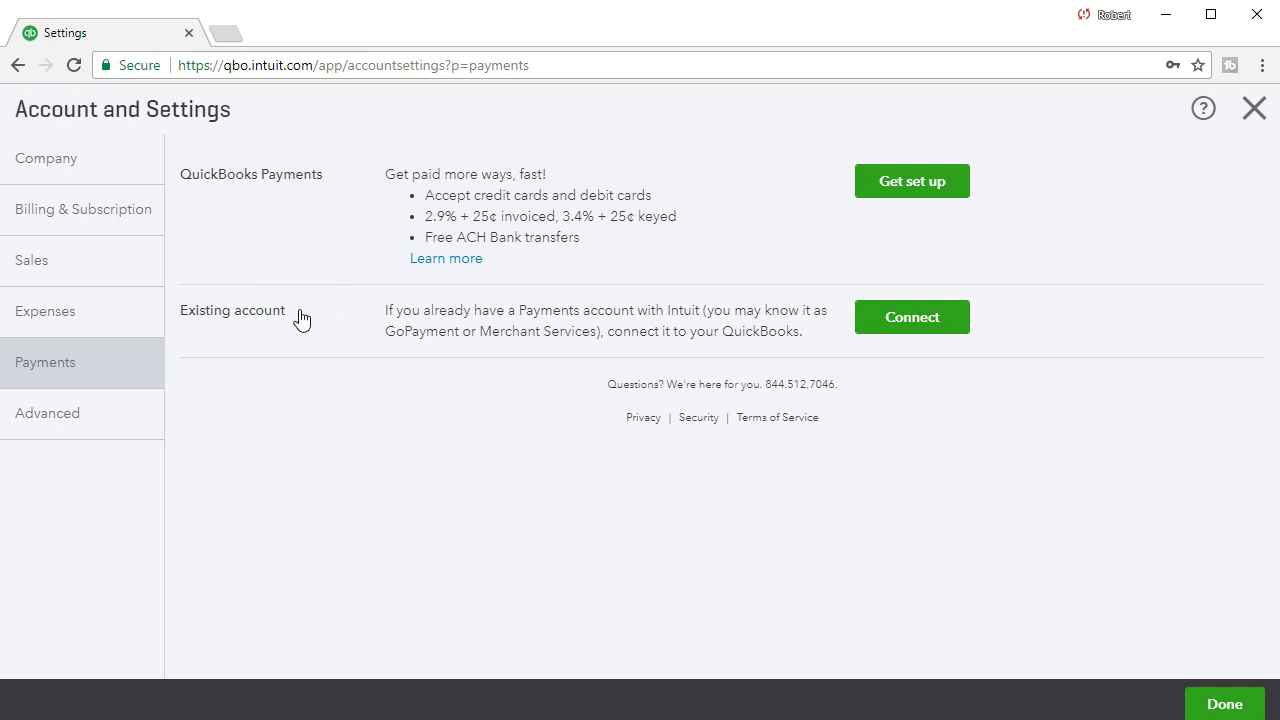
# Show Advanced settings: fiscal year starting January, Accrual accounting, closing the books Off
pyautogui.click(138, 414)
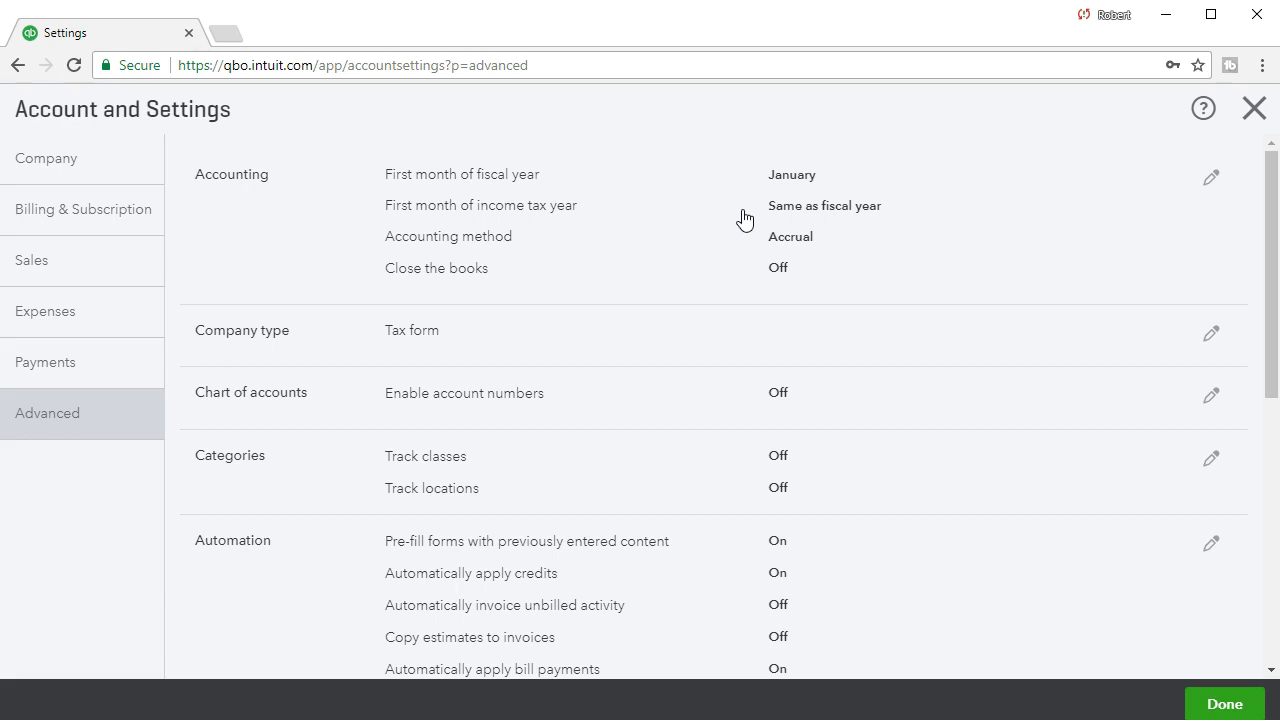
pyautogui.click(730, 250)
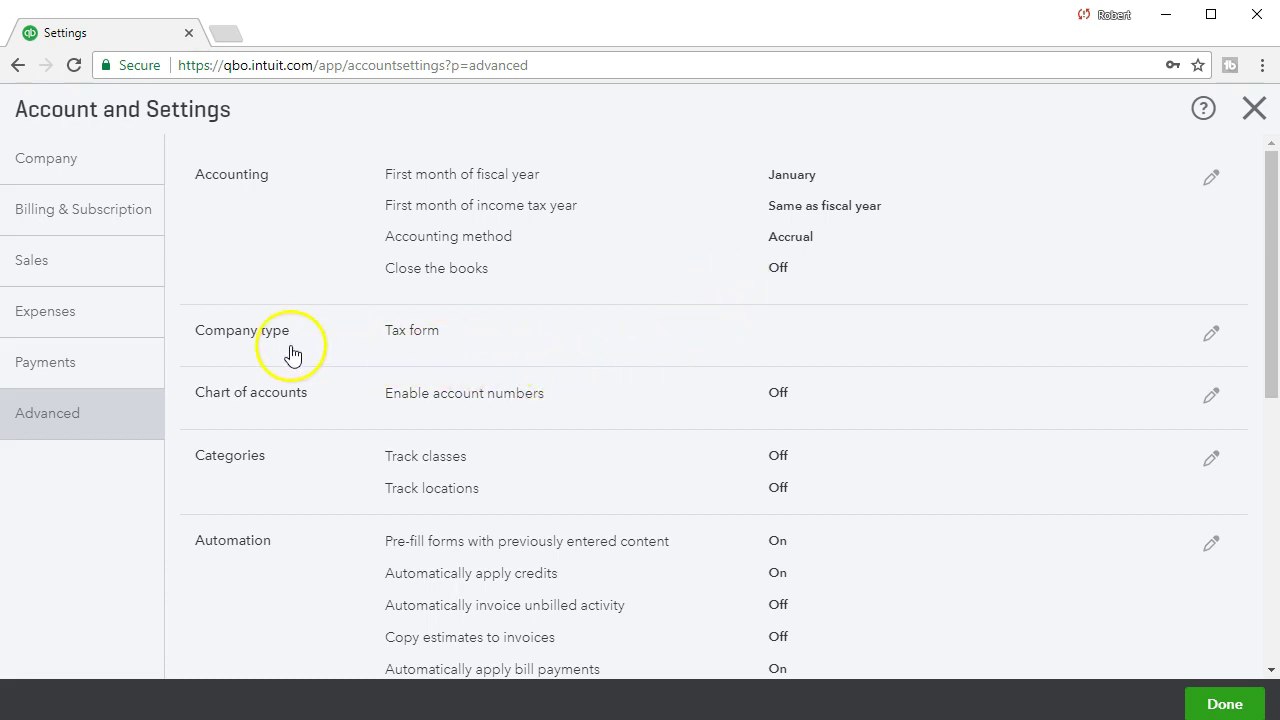
# Edit Company type and keep the tax form as Sole proprietor (Form 1040)
pyautogui.click(580, 354)
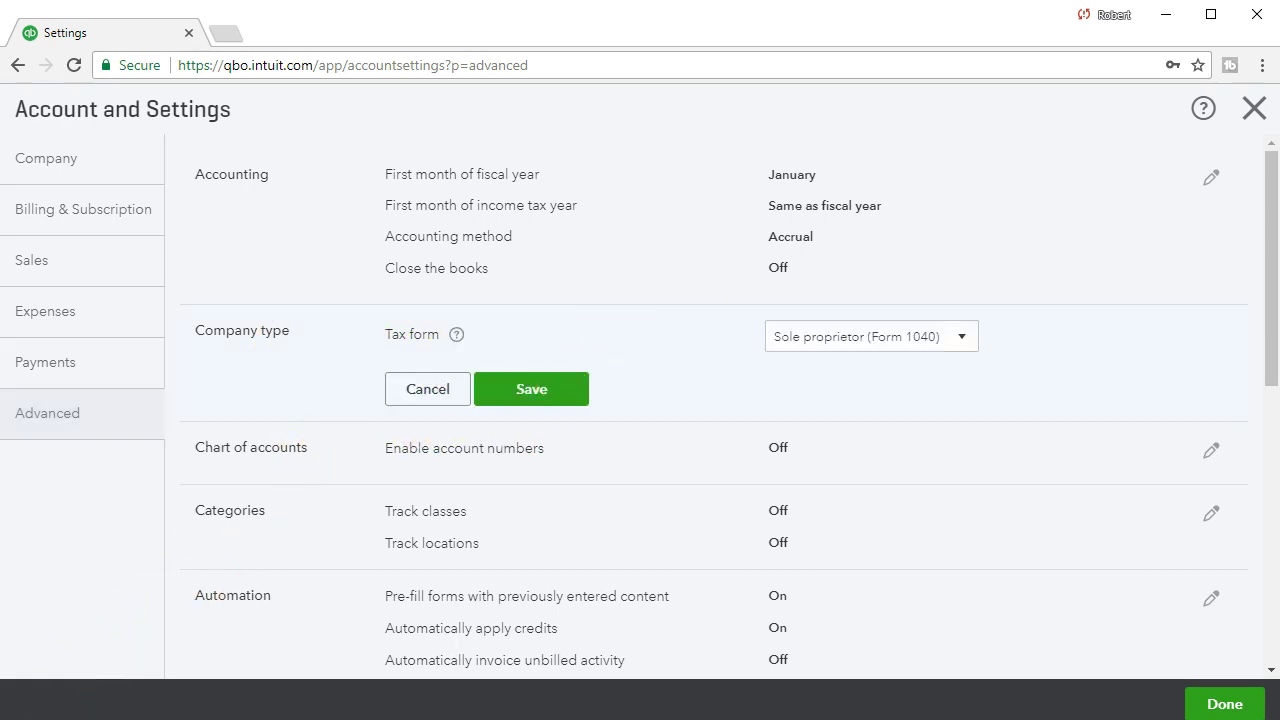
pyautogui.click(964, 344)
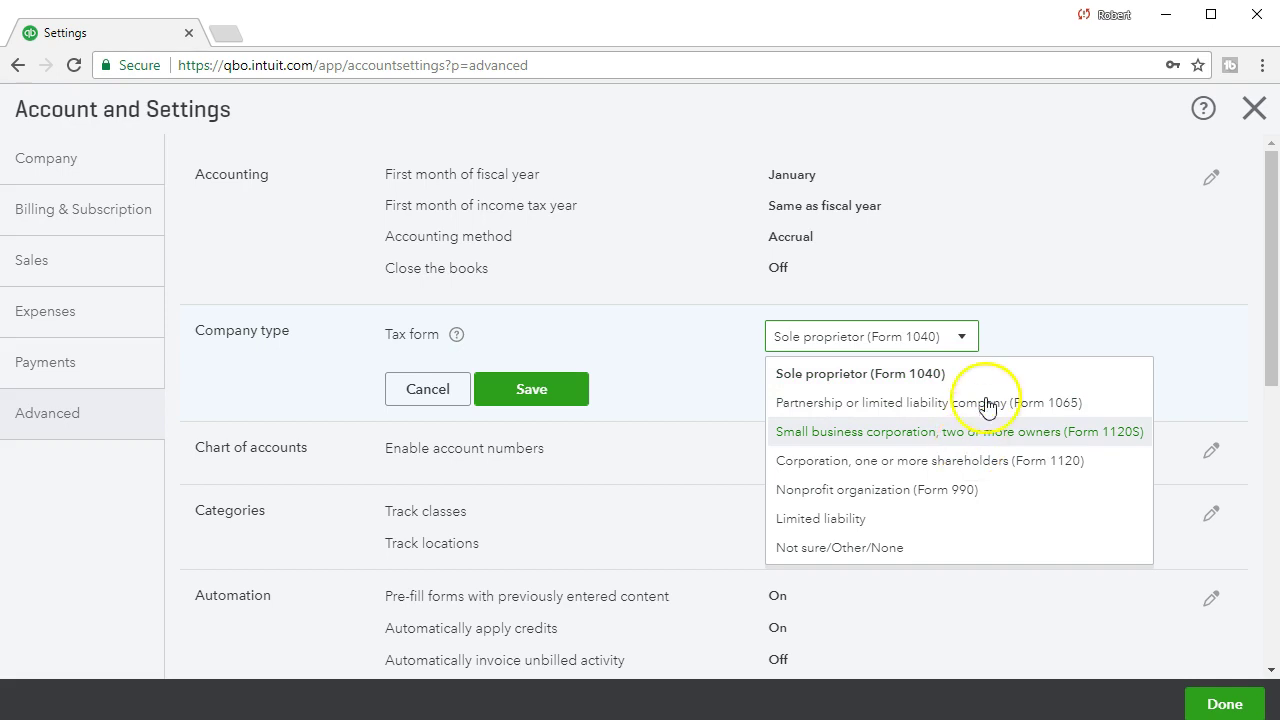
pyautogui.click(1014, 325)
pyautogui.scroll(-1, 995, 403)
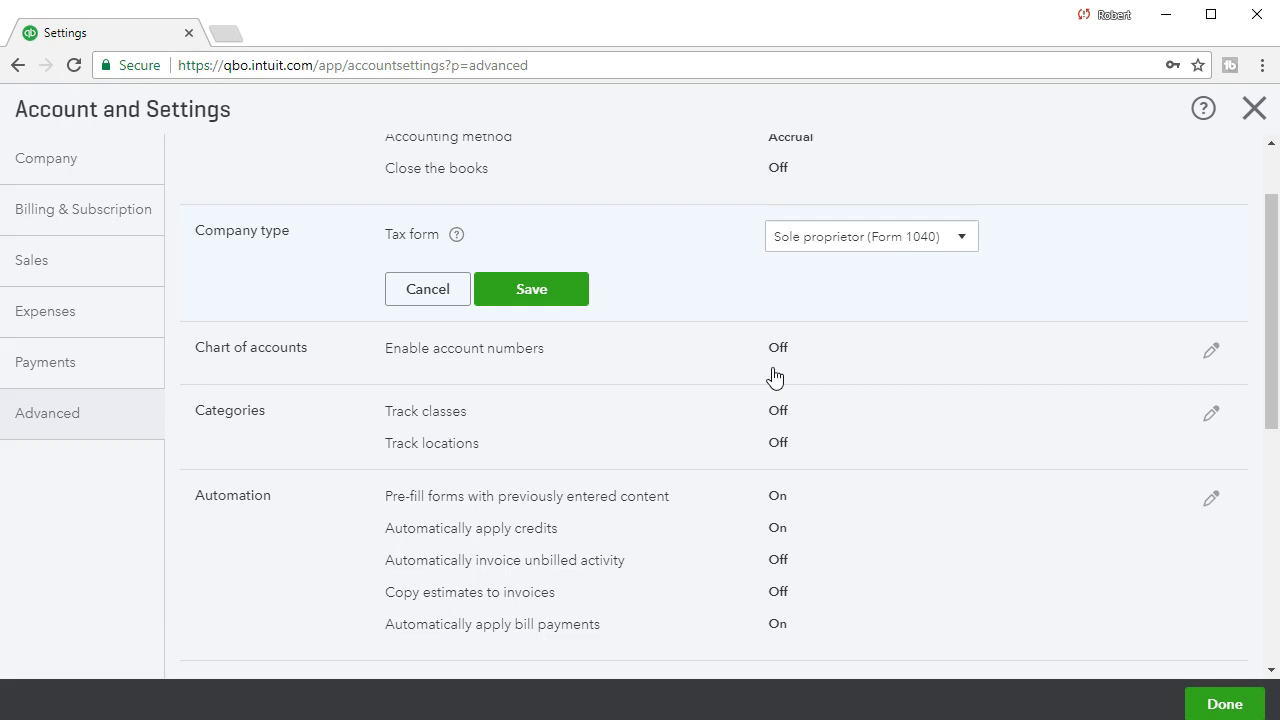
pyautogui.scroll(-1, 775, 377)
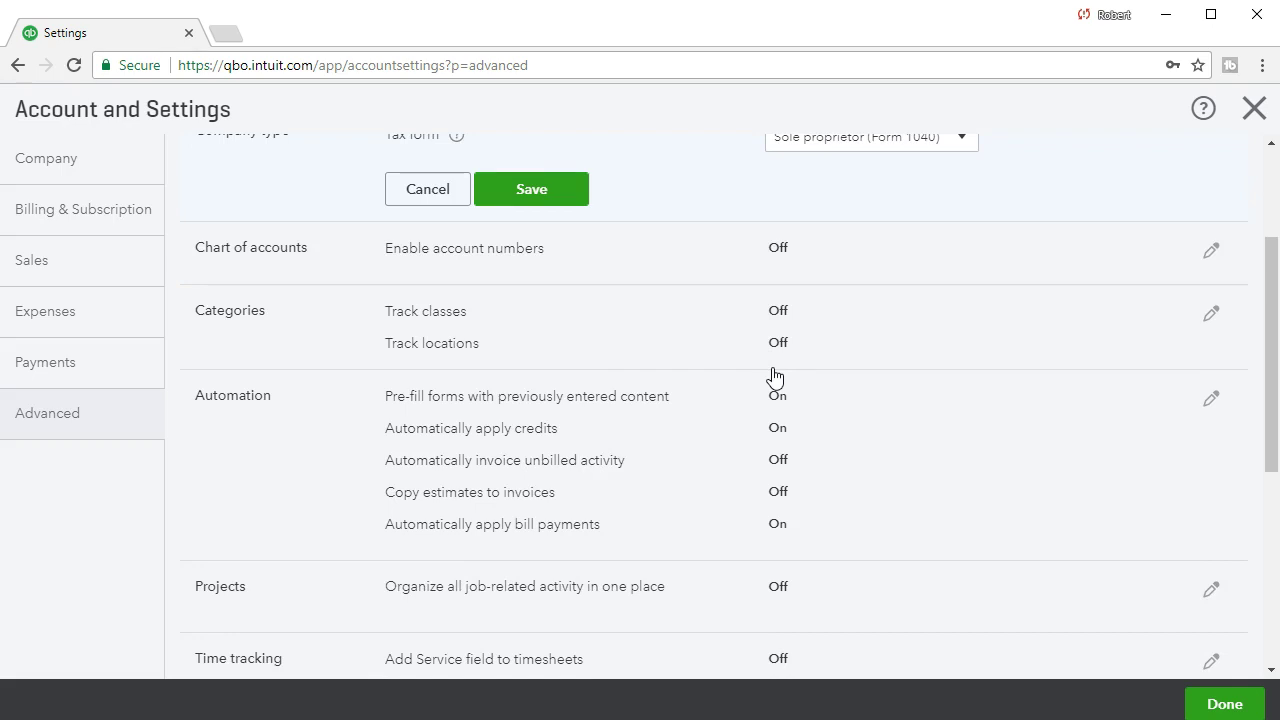
pyautogui.click(699, 380)
pyautogui.click(711, 296)
pyautogui.scroll(-1, 311, 434)
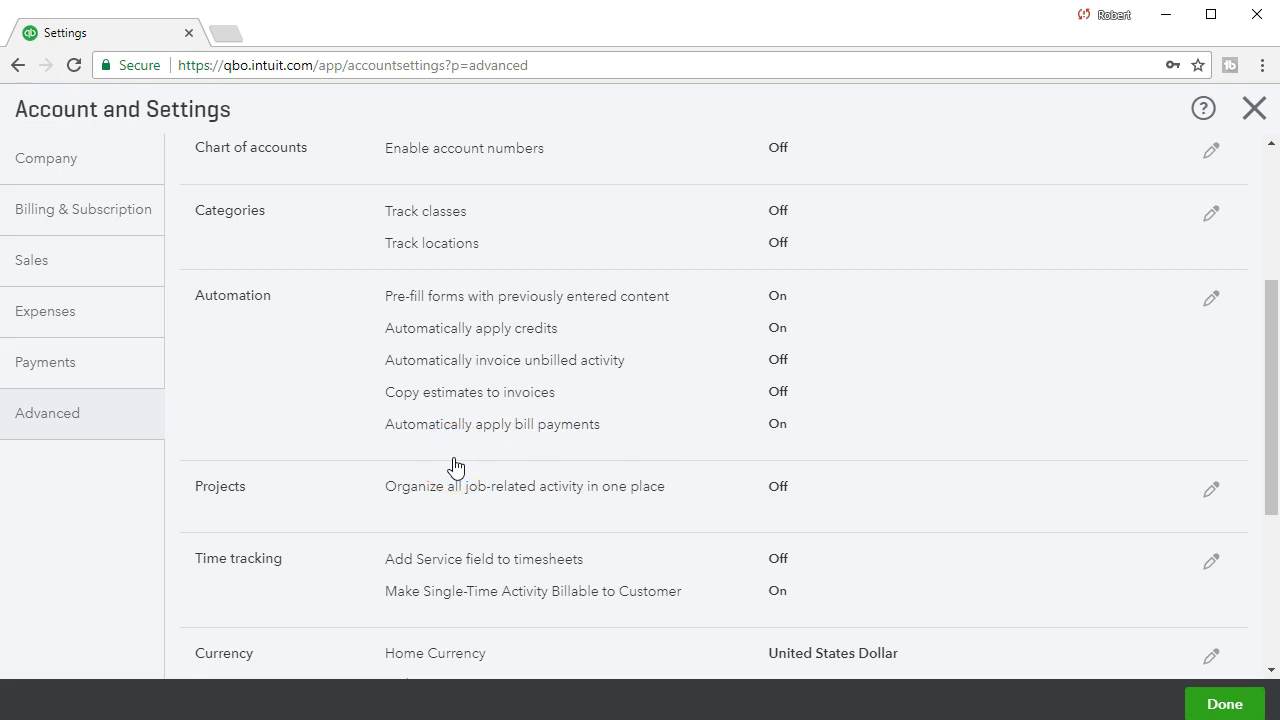
pyautogui.scroll(-1, 694, 460)
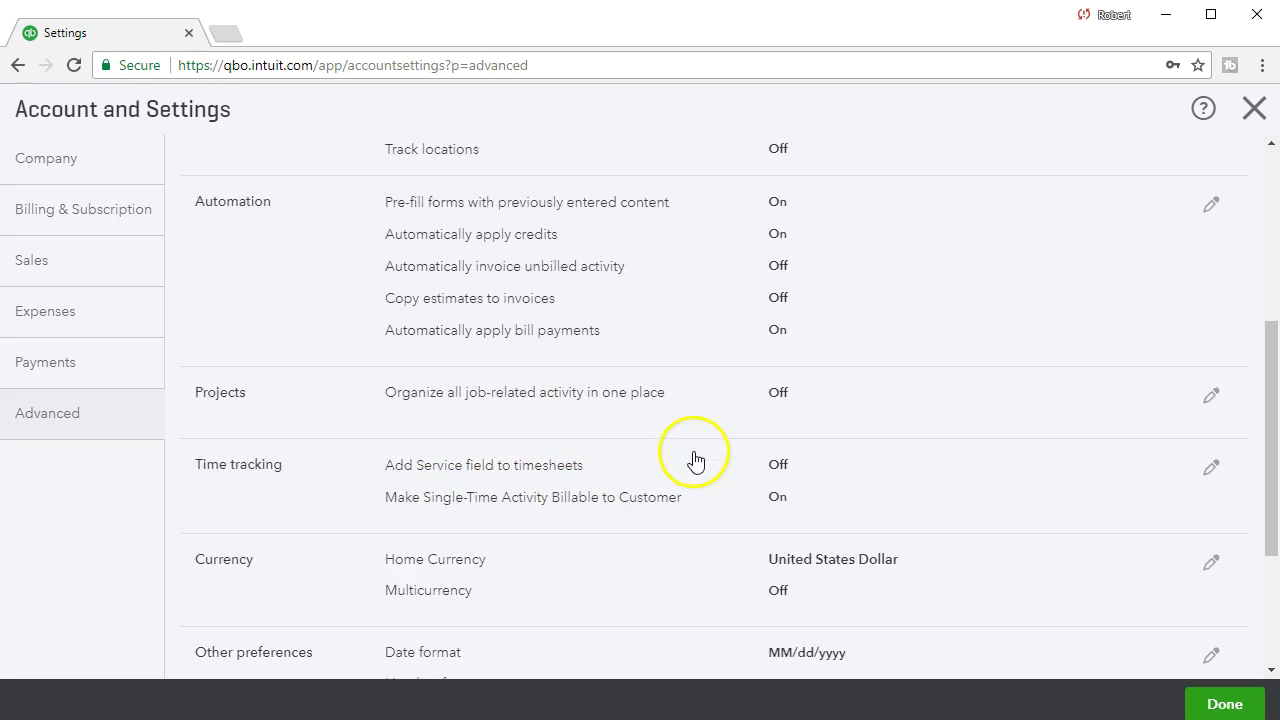
pyautogui.scroll(-1, 694, 460)
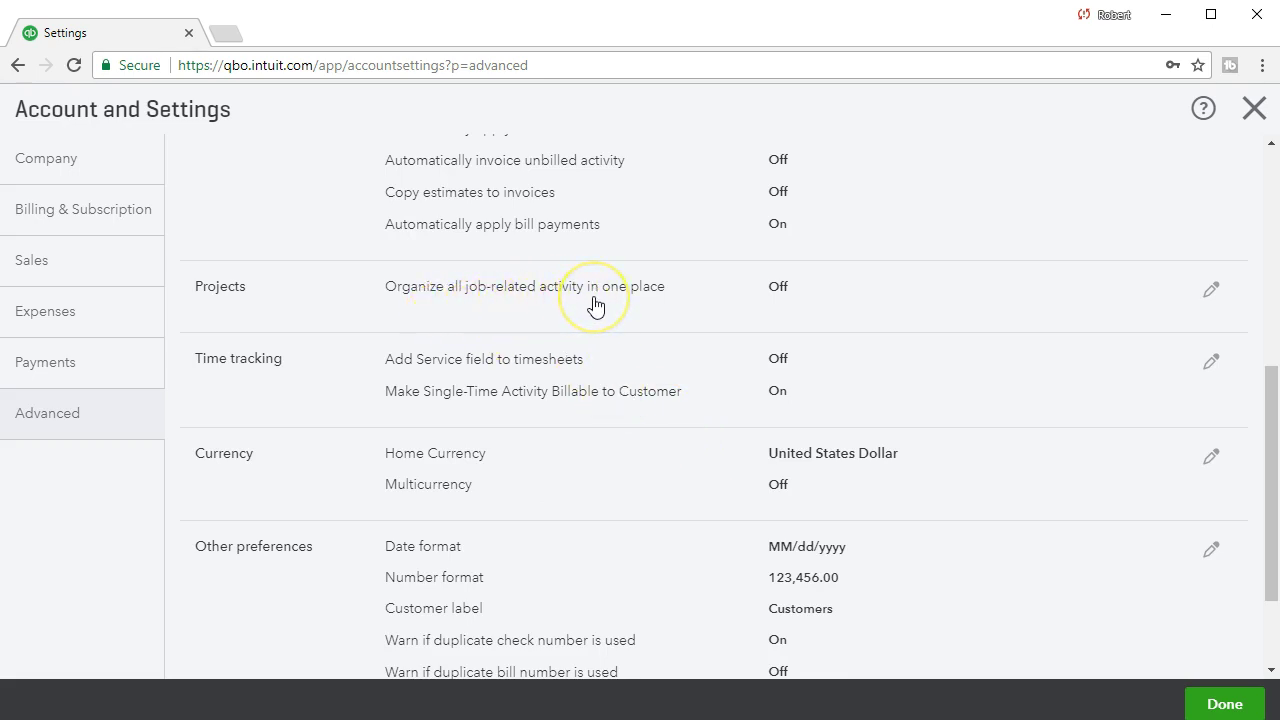
pyautogui.scroll(-1, 595, 306)
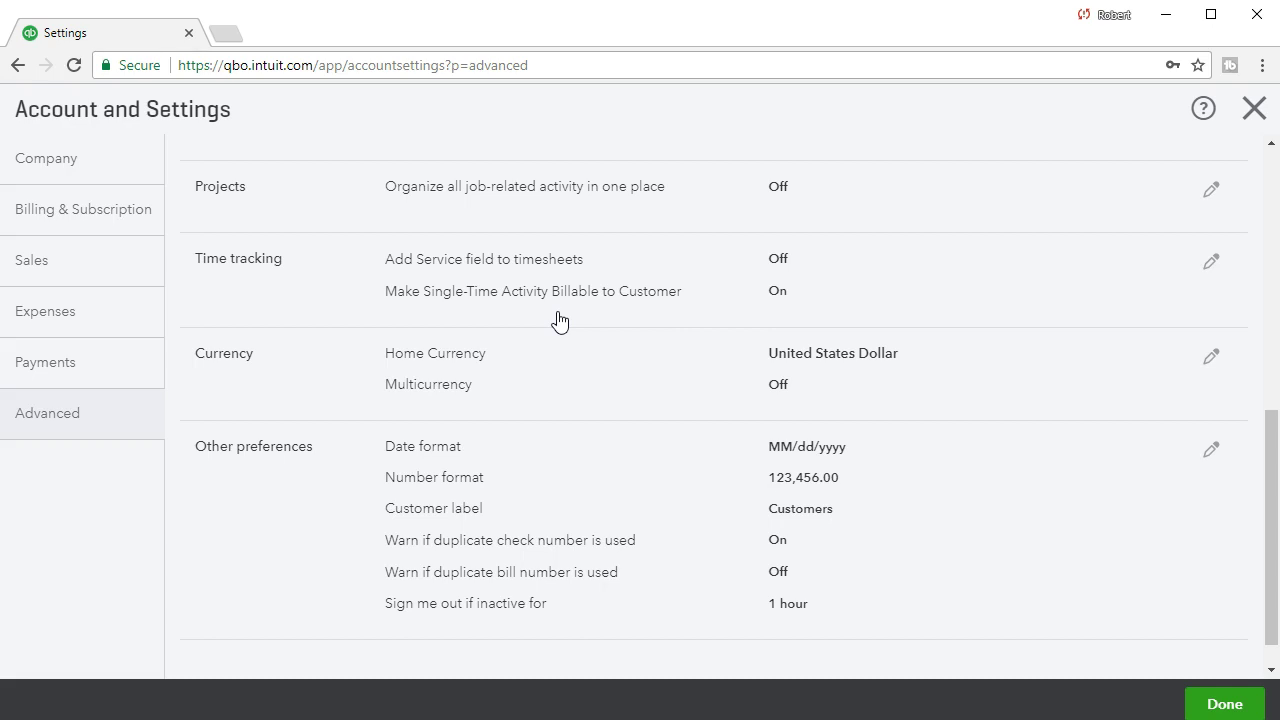
pyautogui.scroll(-1, 559, 321)
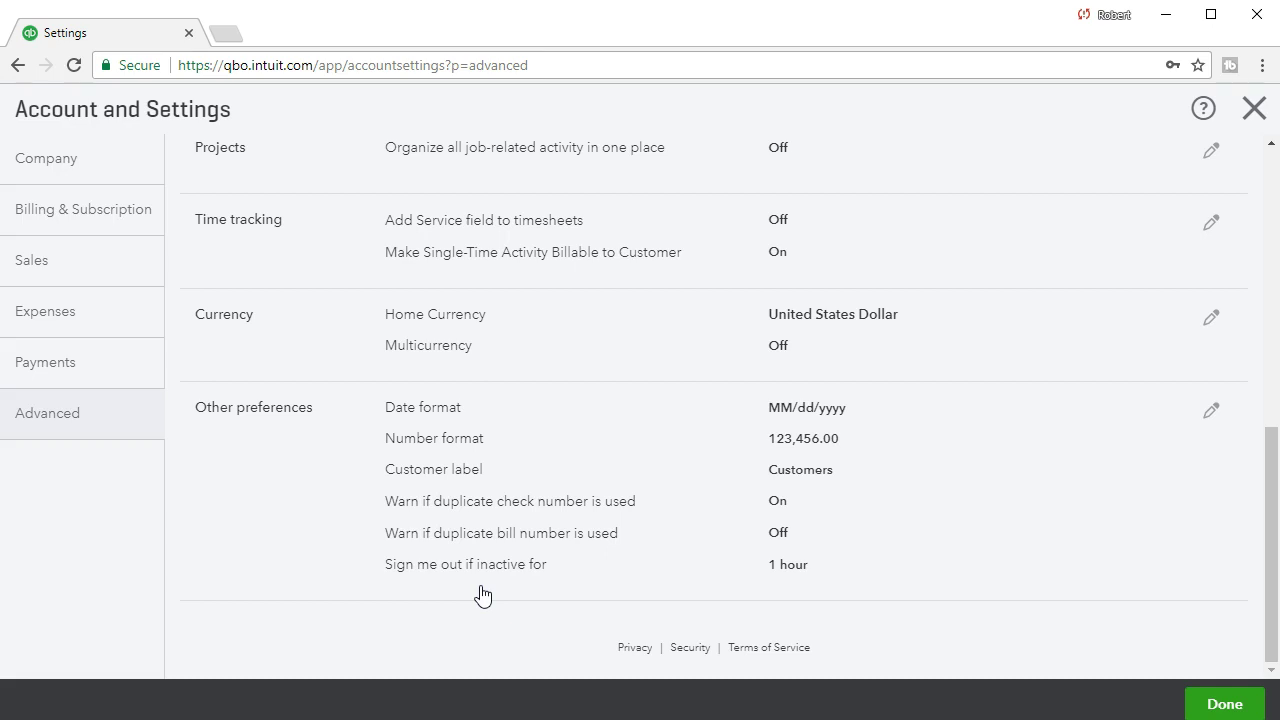
# Finish with Done, leaving settings for the Set up New Company Worksheet slide
pyautogui.click(1220, 704)
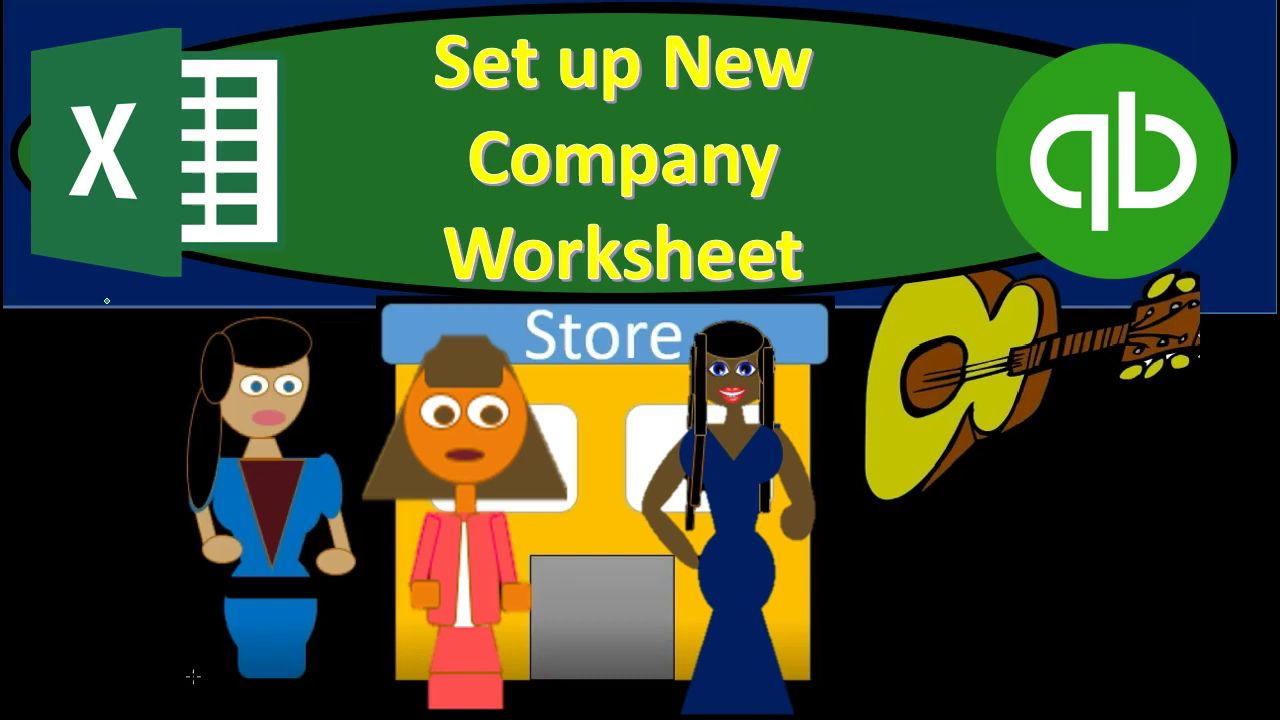
pyautogui.click(75, 406)
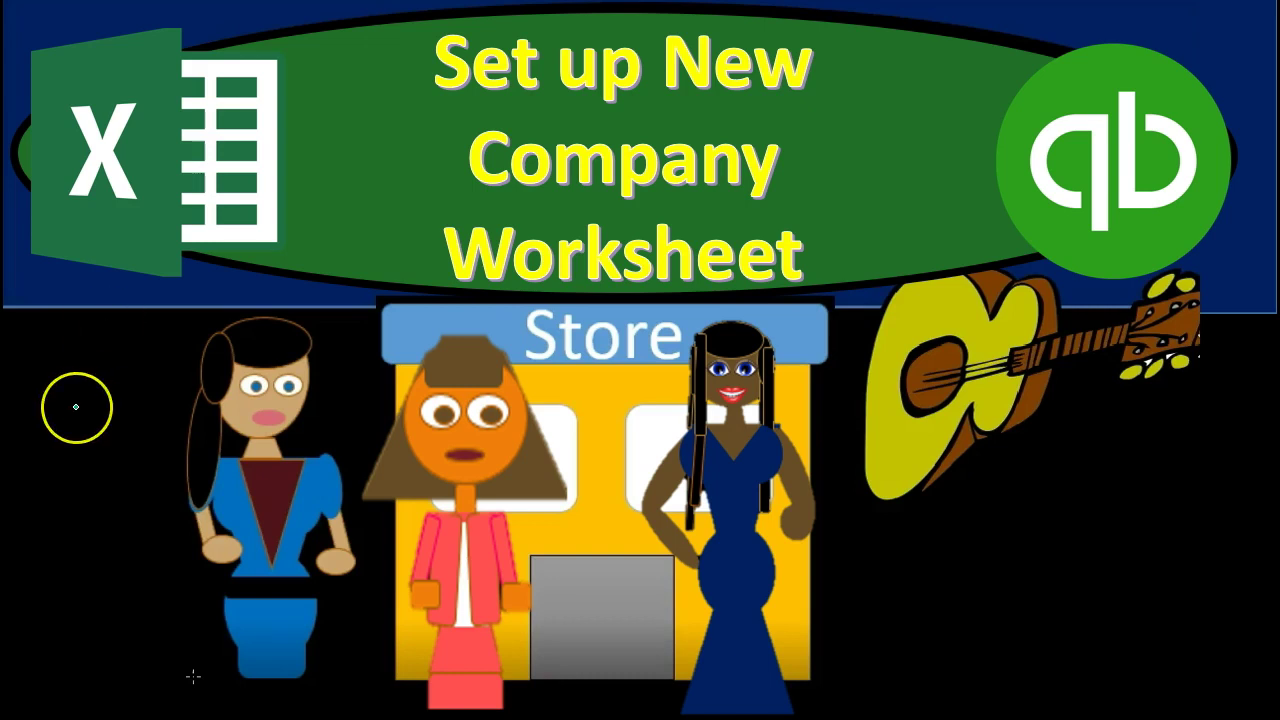
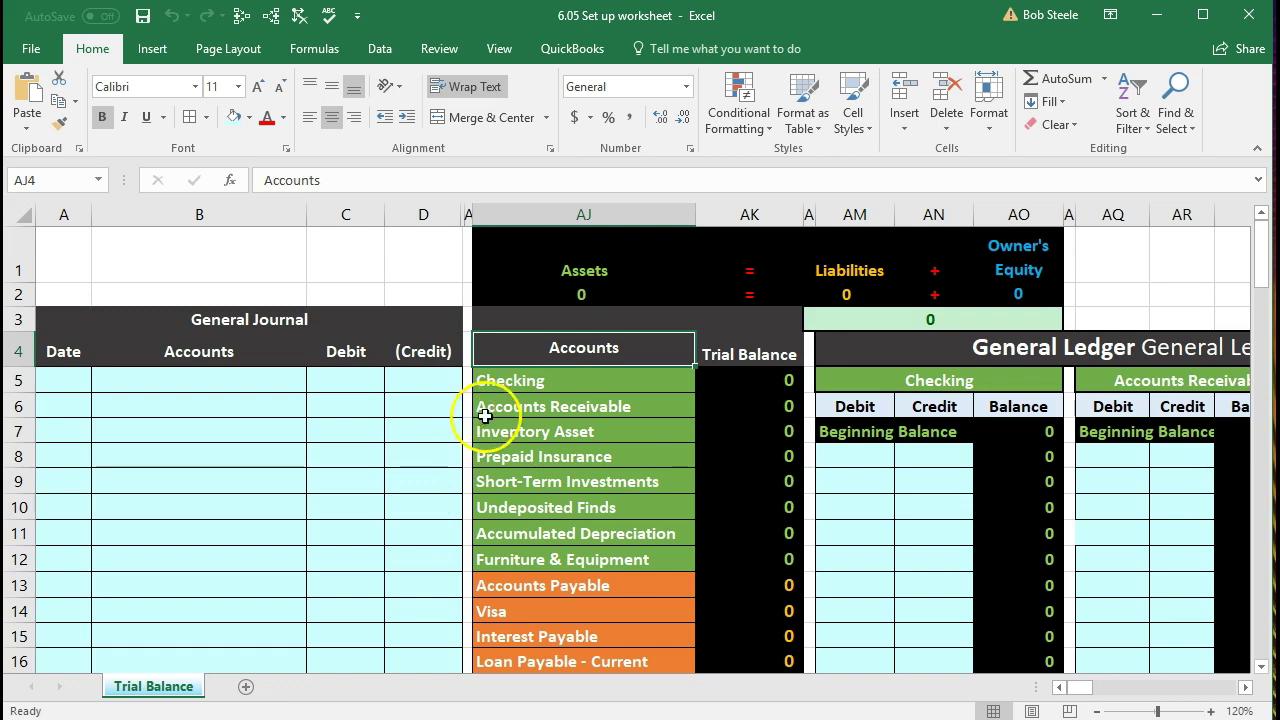
pyautogui.click(502, 388)
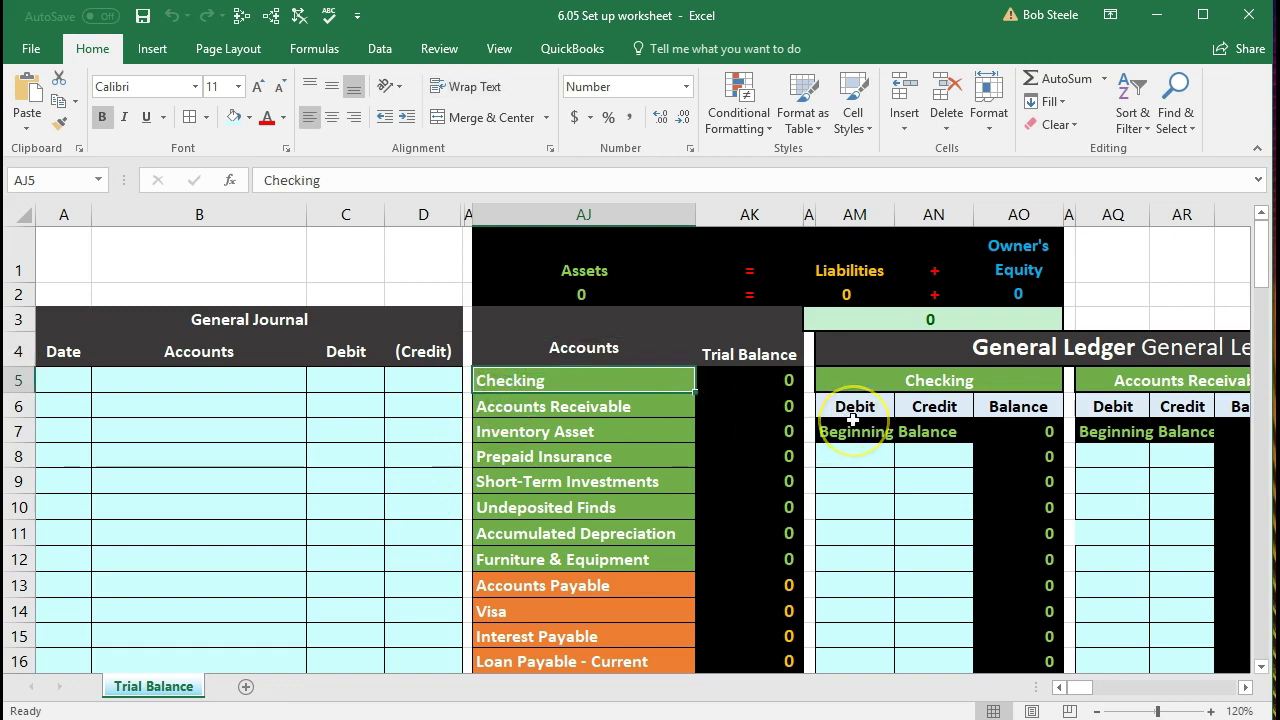
pyautogui.scroll(-1, 853, 420)
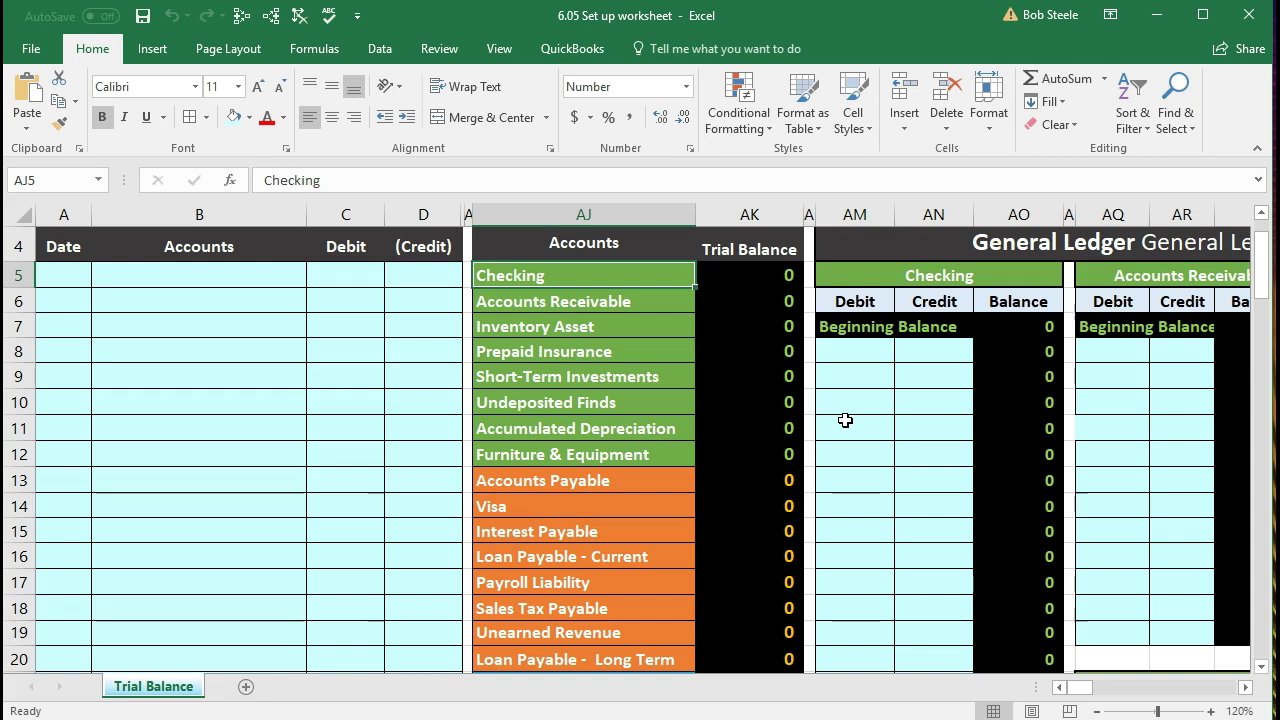
pyautogui.moveTo(539, 272); pyautogui.dragTo(522, 547)
pyautogui.scroll(-1, 526, 420)
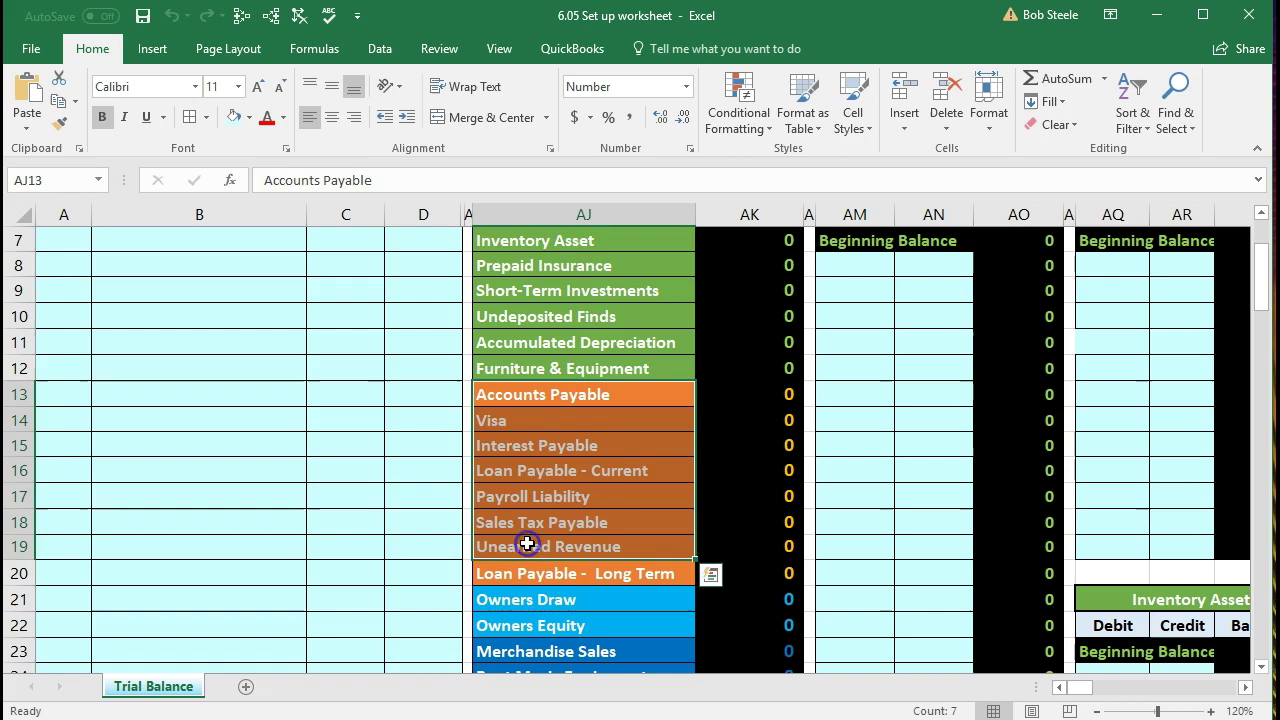
pyautogui.scroll(-1, 523, 526)
pyautogui.click(523, 540)
pyautogui.scroll(-1, 521, 533)
pyautogui.moveTo(512, 500); pyautogui.dragTo(524, 624)
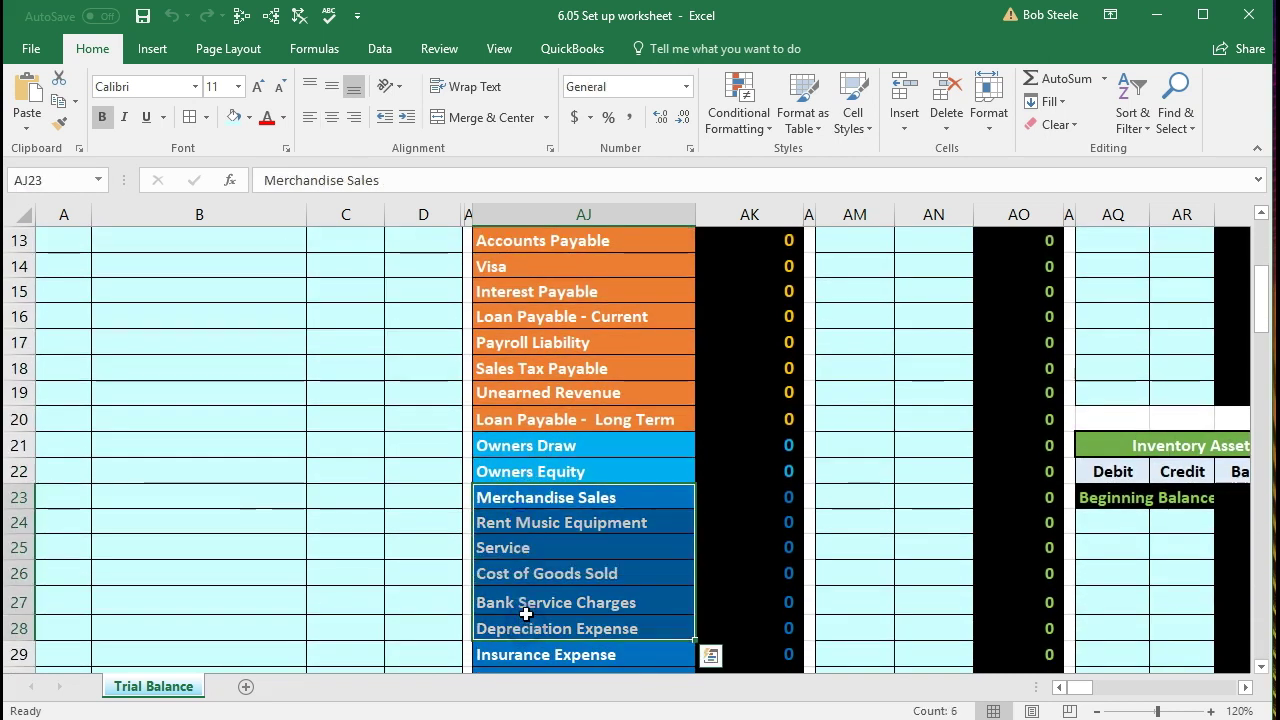
pyautogui.scroll(2, 530, 612)
pyautogui.scroll(2, 532, 614)
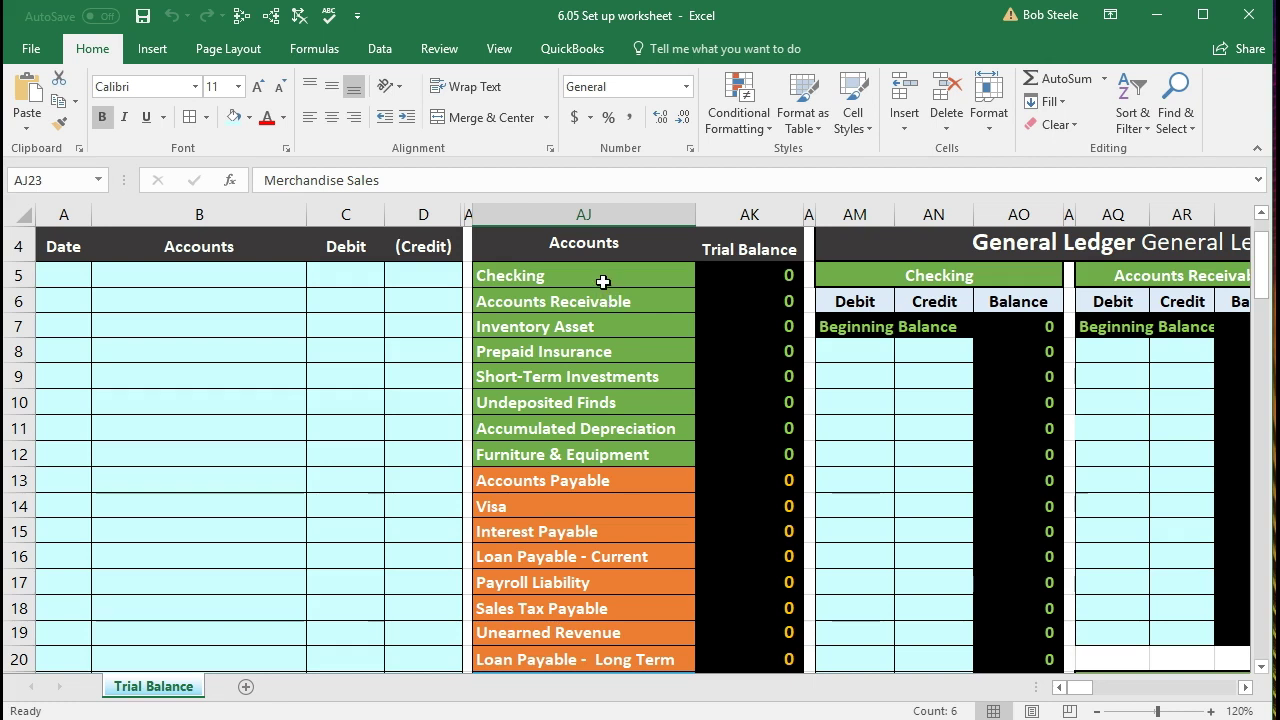
pyautogui.scroll(1, 603, 290)
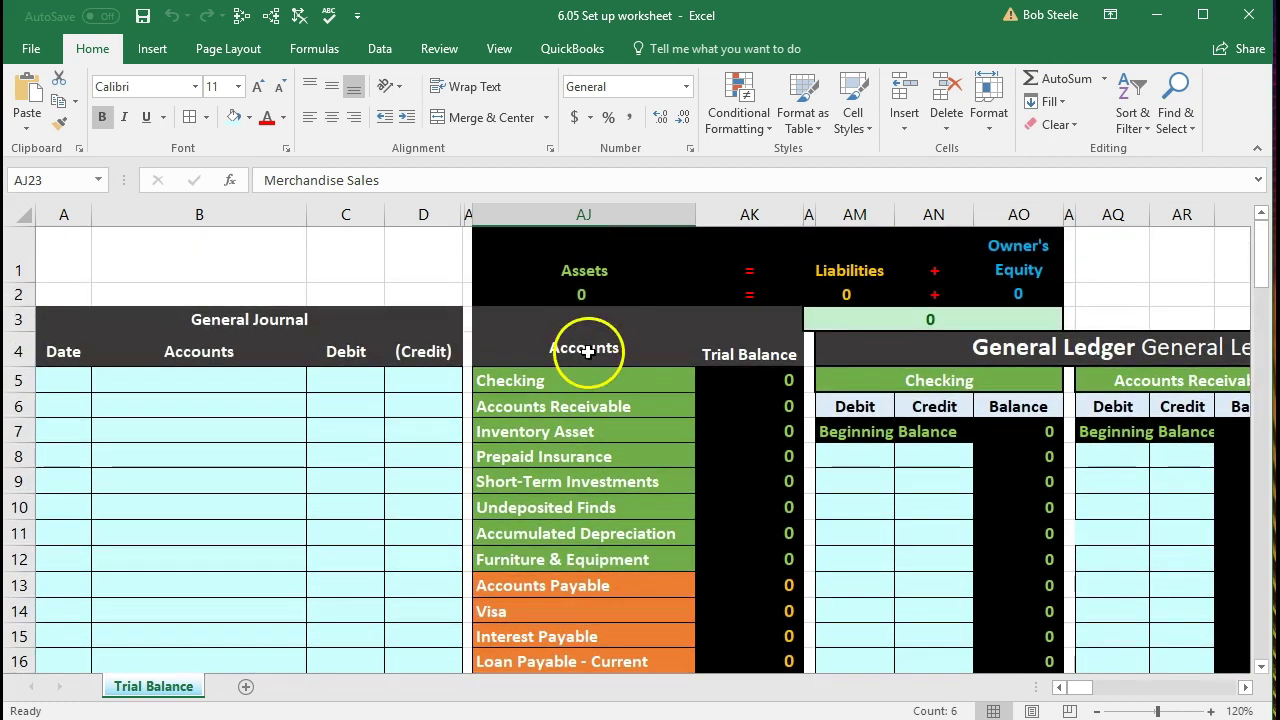
pyautogui.moveTo(591, 374); pyautogui.dragTo(574, 531)
pyautogui.scroll(-1, 574, 525)
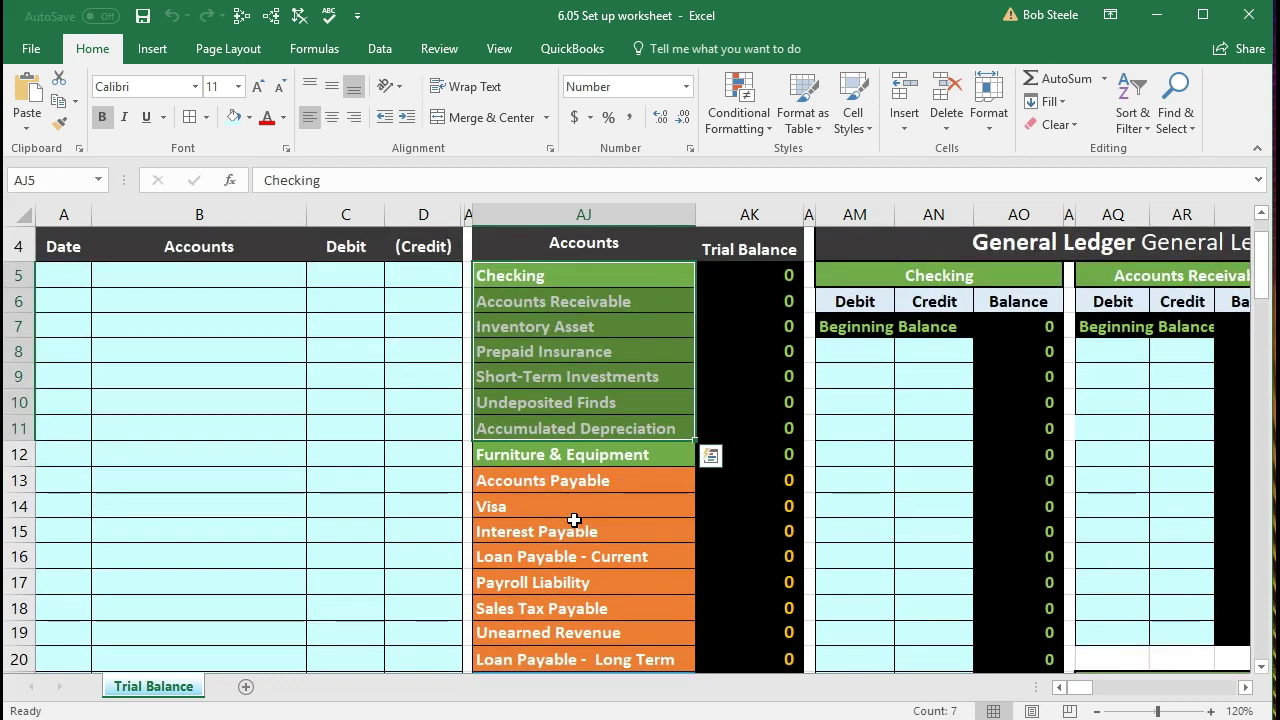
pyautogui.scroll(-1, 576, 509)
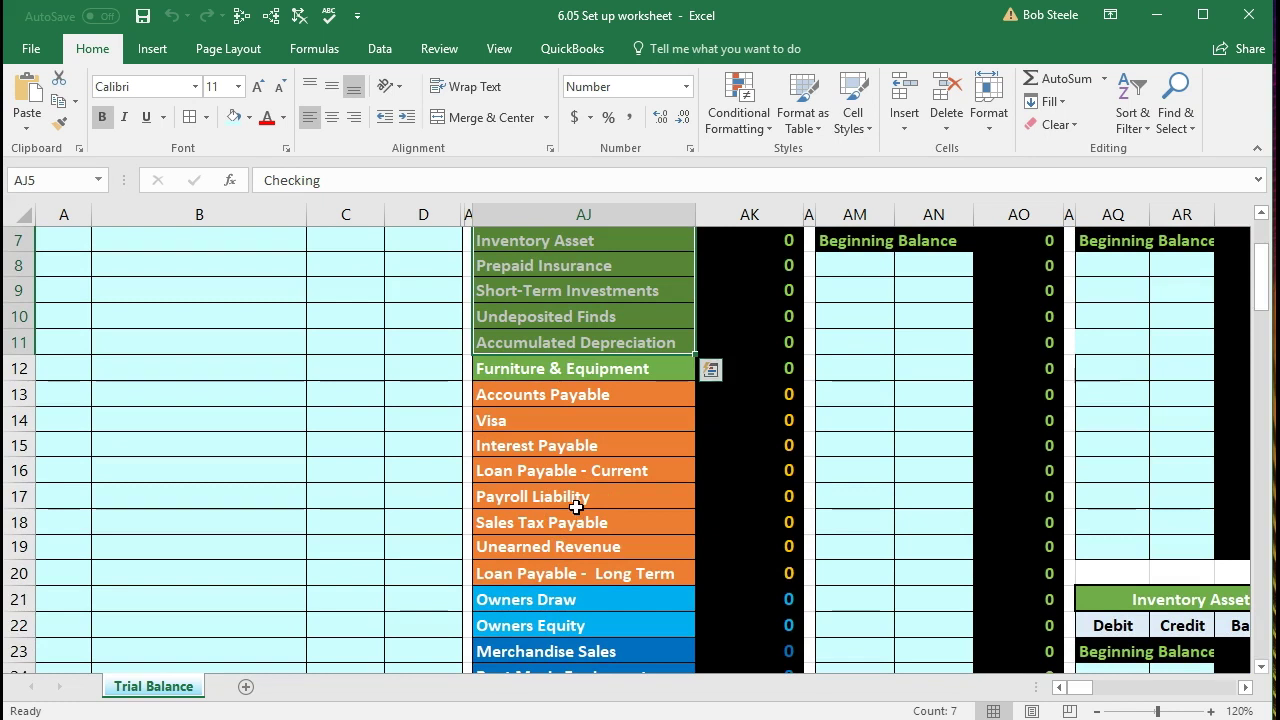
pyautogui.scroll(1, 576, 507)
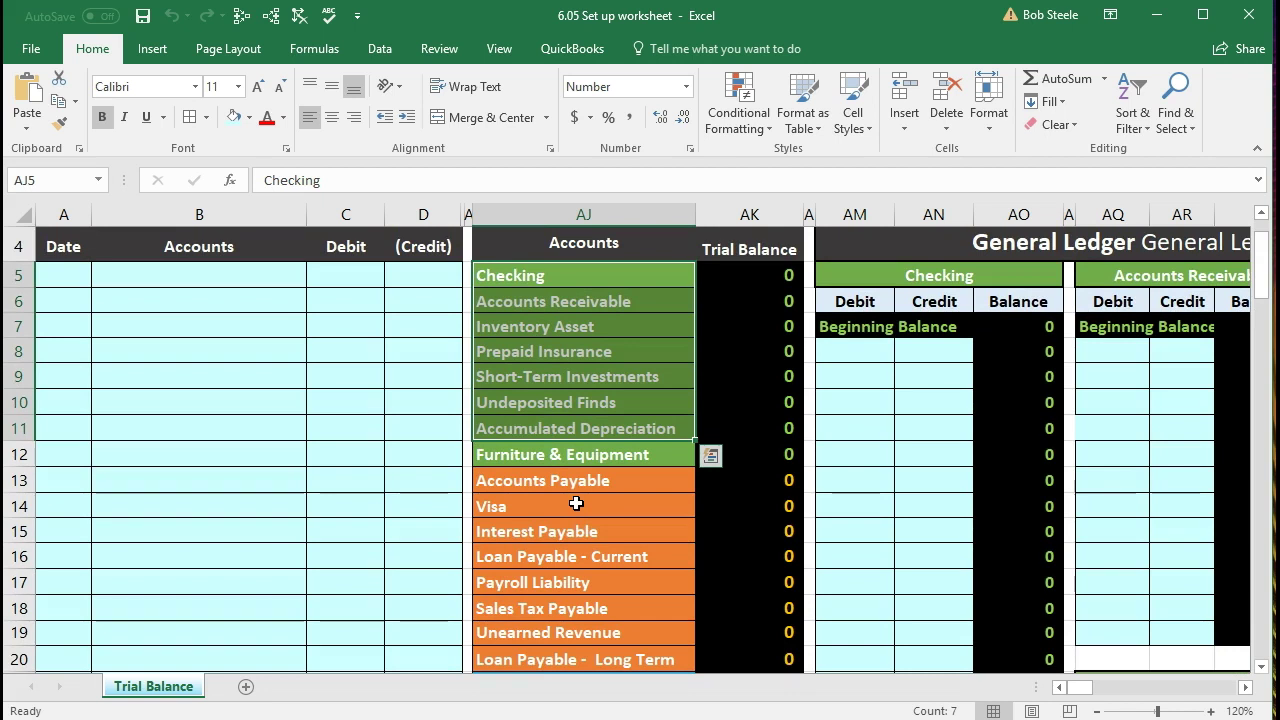
pyautogui.scroll(-1, 576, 503)
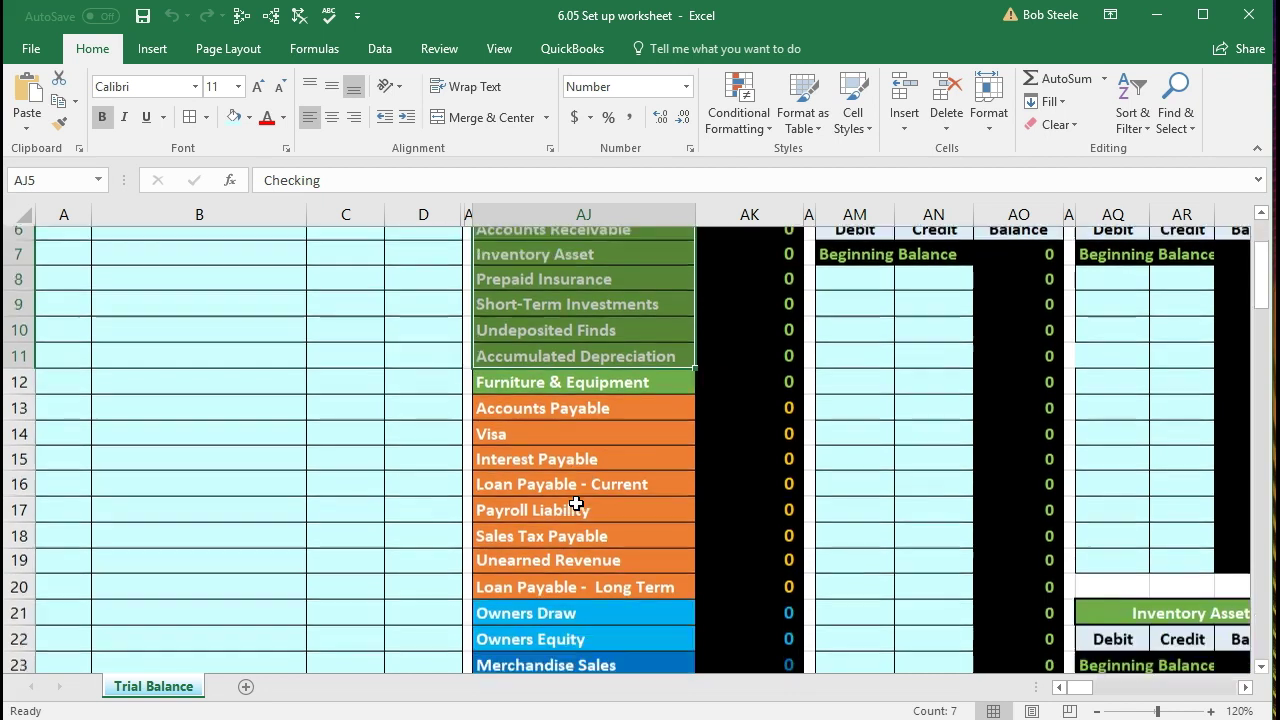
pyautogui.scroll(-4, 576, 503)
pyautogui.scroll(-1, 565, 460)
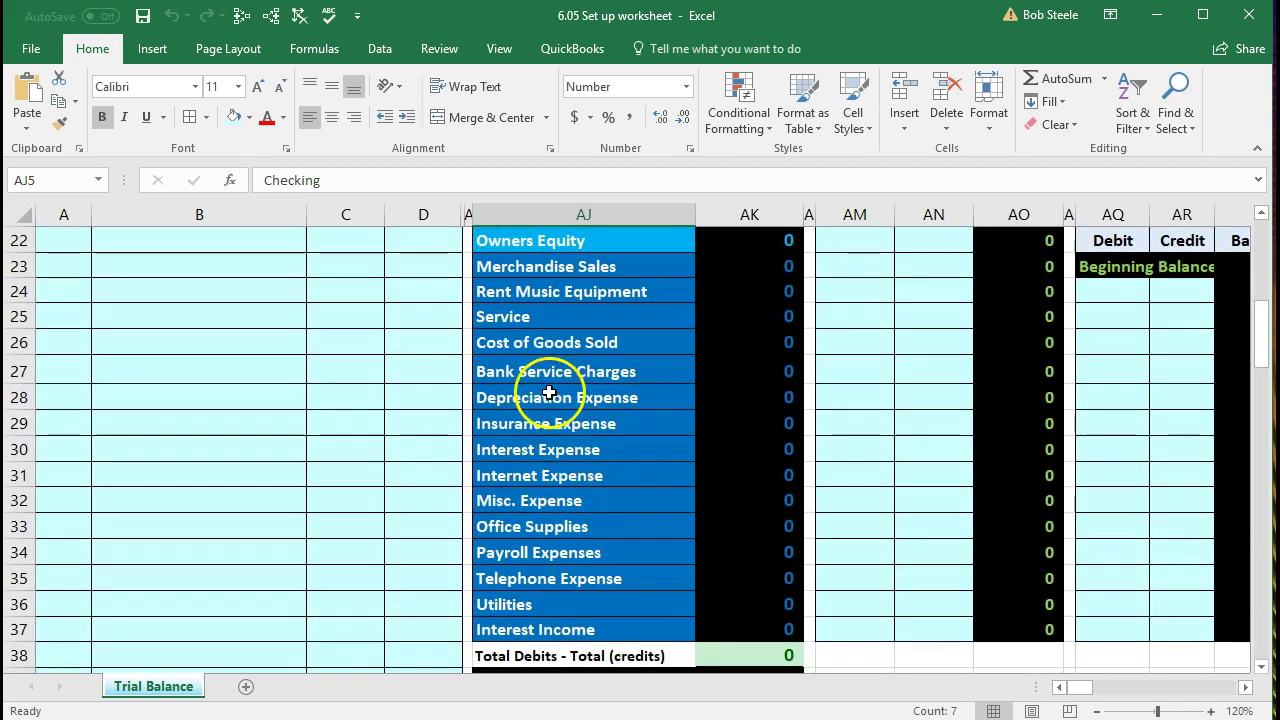
pyautogui.moveTo(531, 368); pyautogui.dragTo(530, 610)
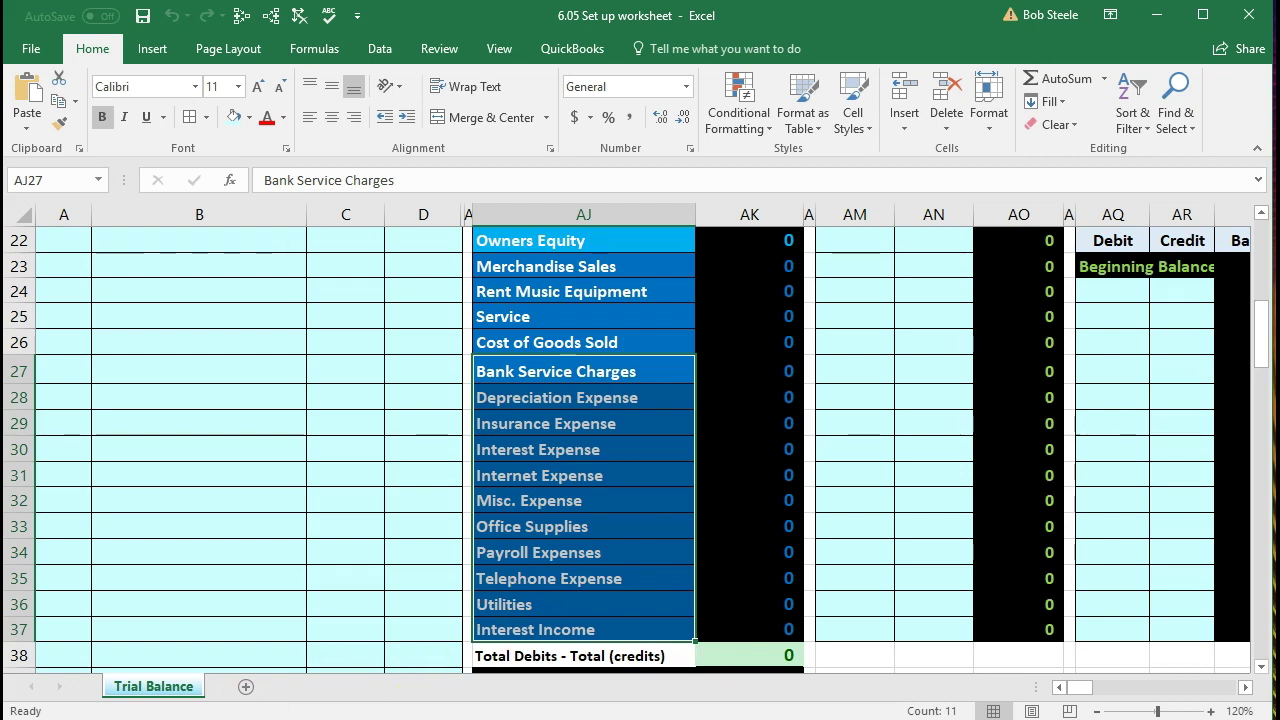
pyautogui.scroll(5, 761, 525)
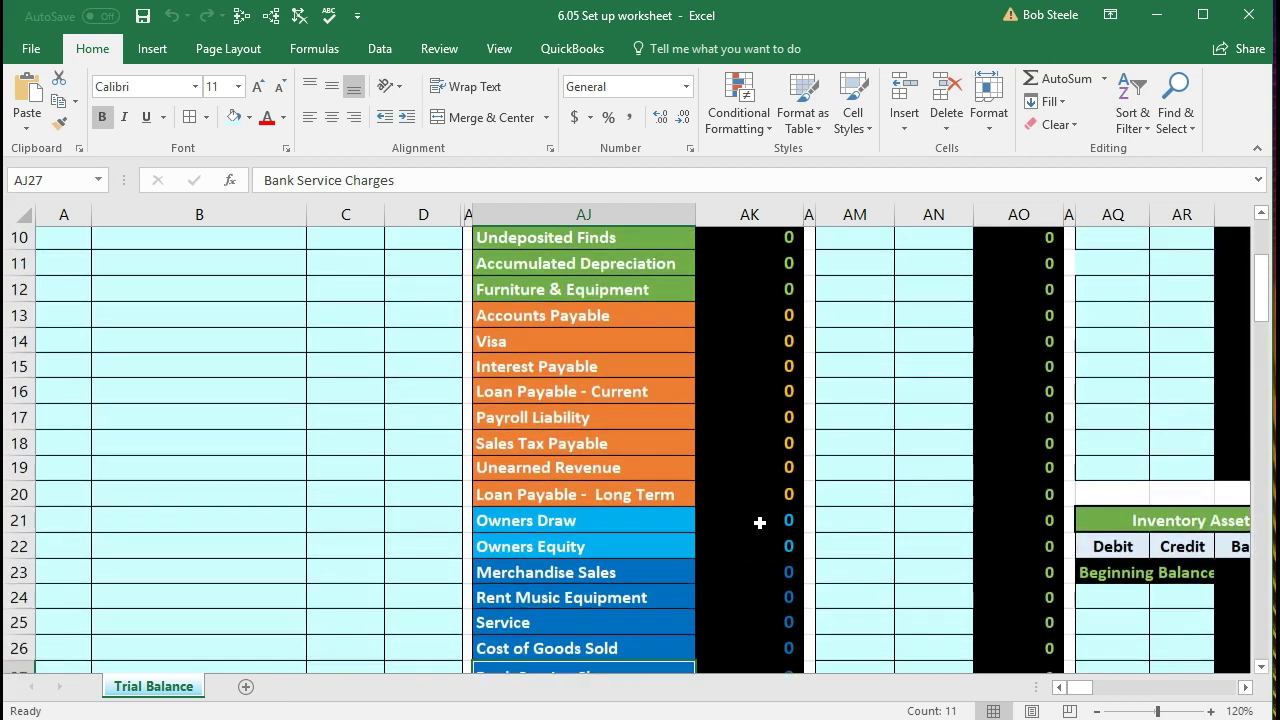
pyautogui.scroll(3, 760, 522)
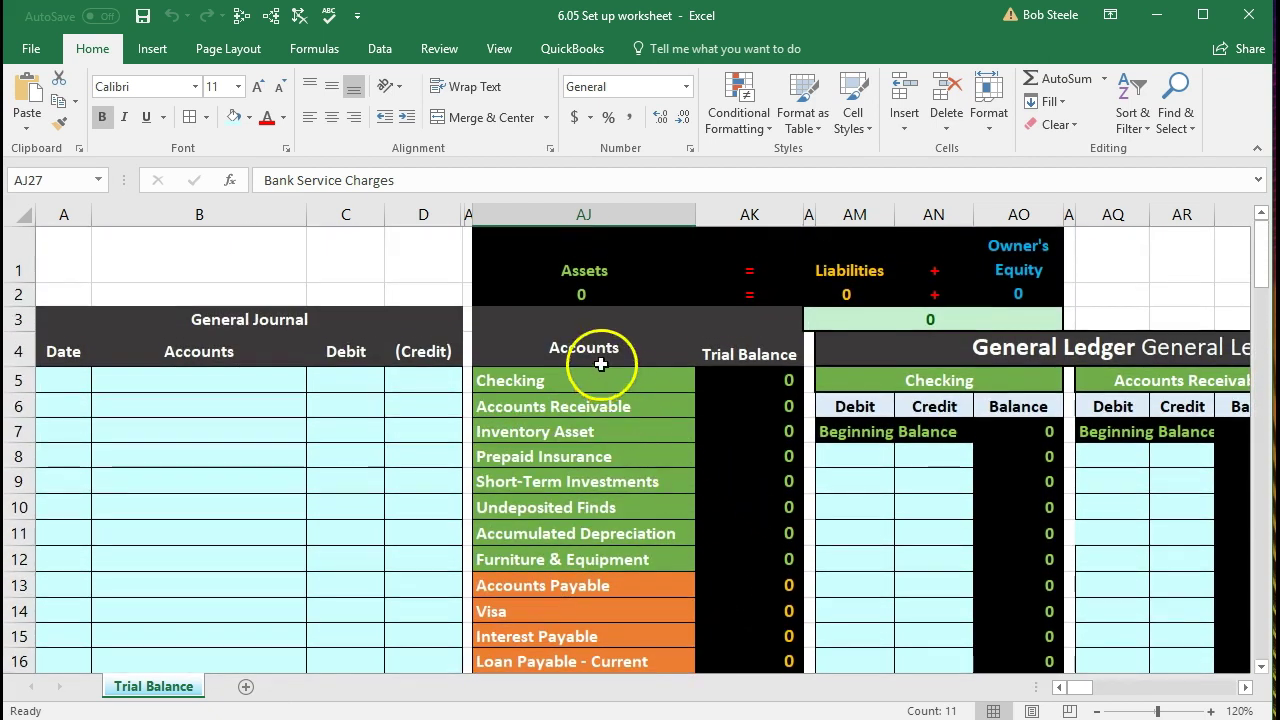
pyautogui.click(600, 362)
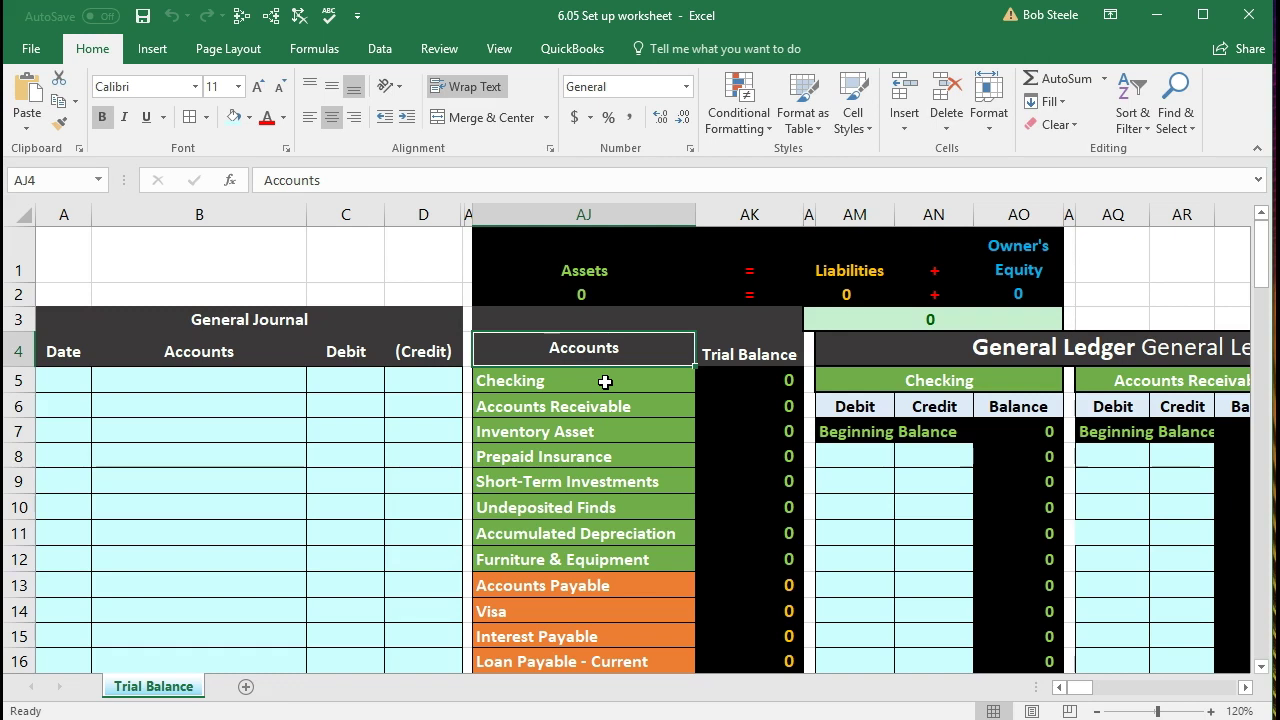
pyautogui.click(605, 382)
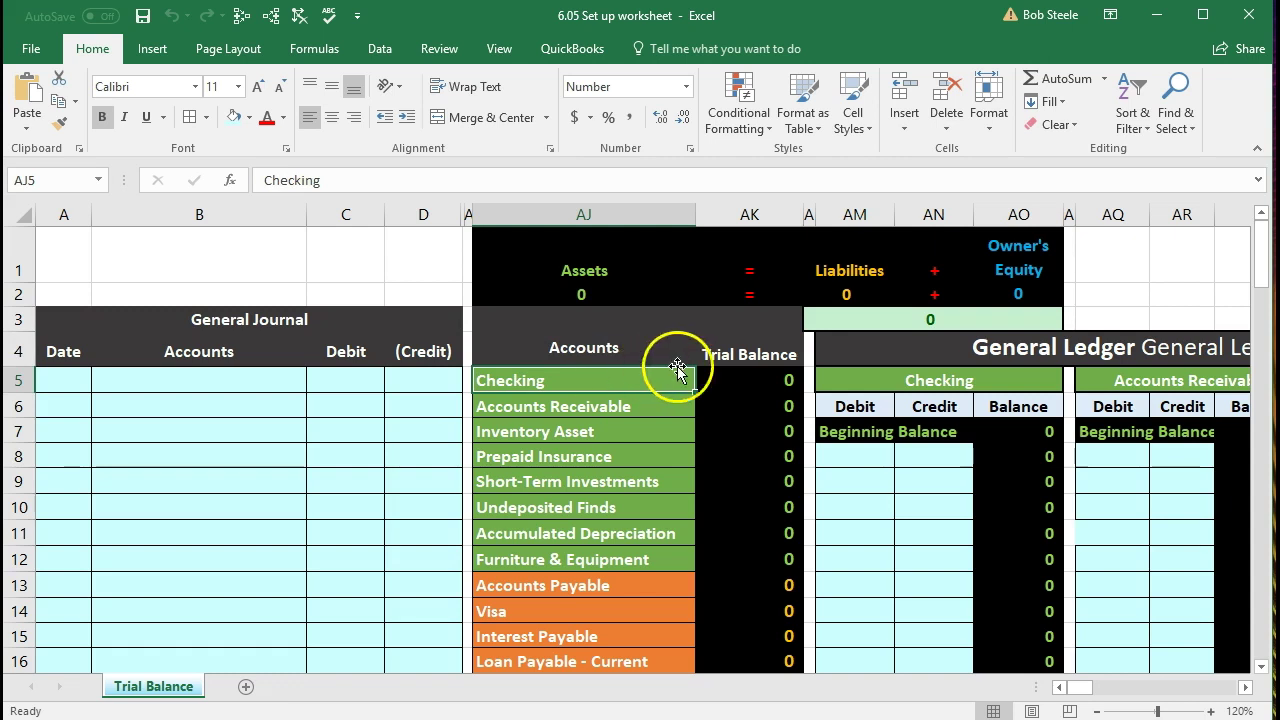
pyautogui.press('Down')
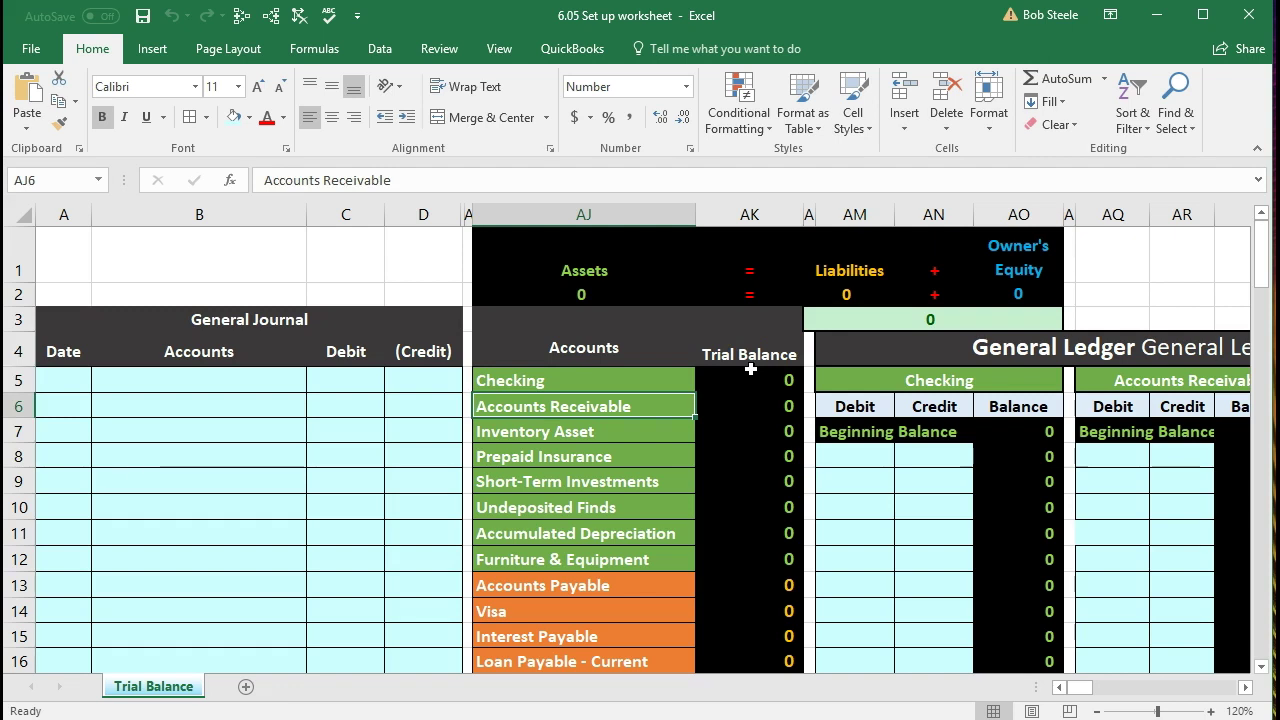
pyautogui.press('Down')
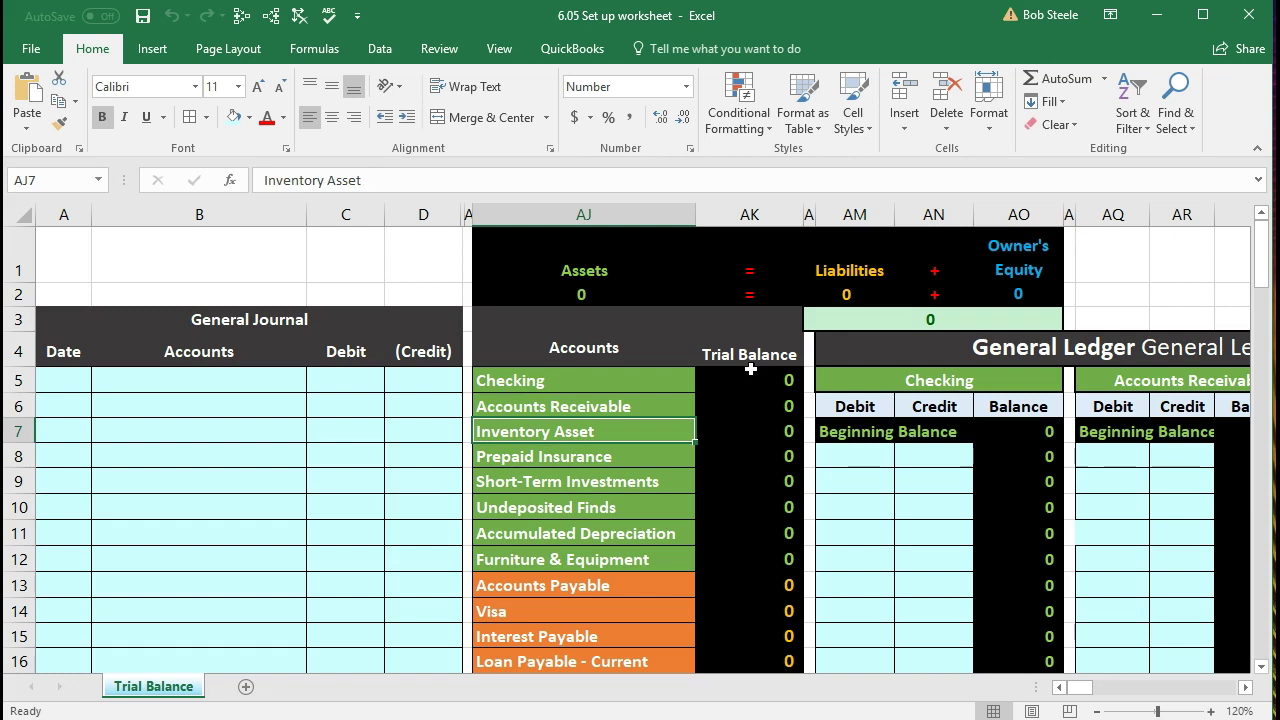
pyautogui.press('Down')
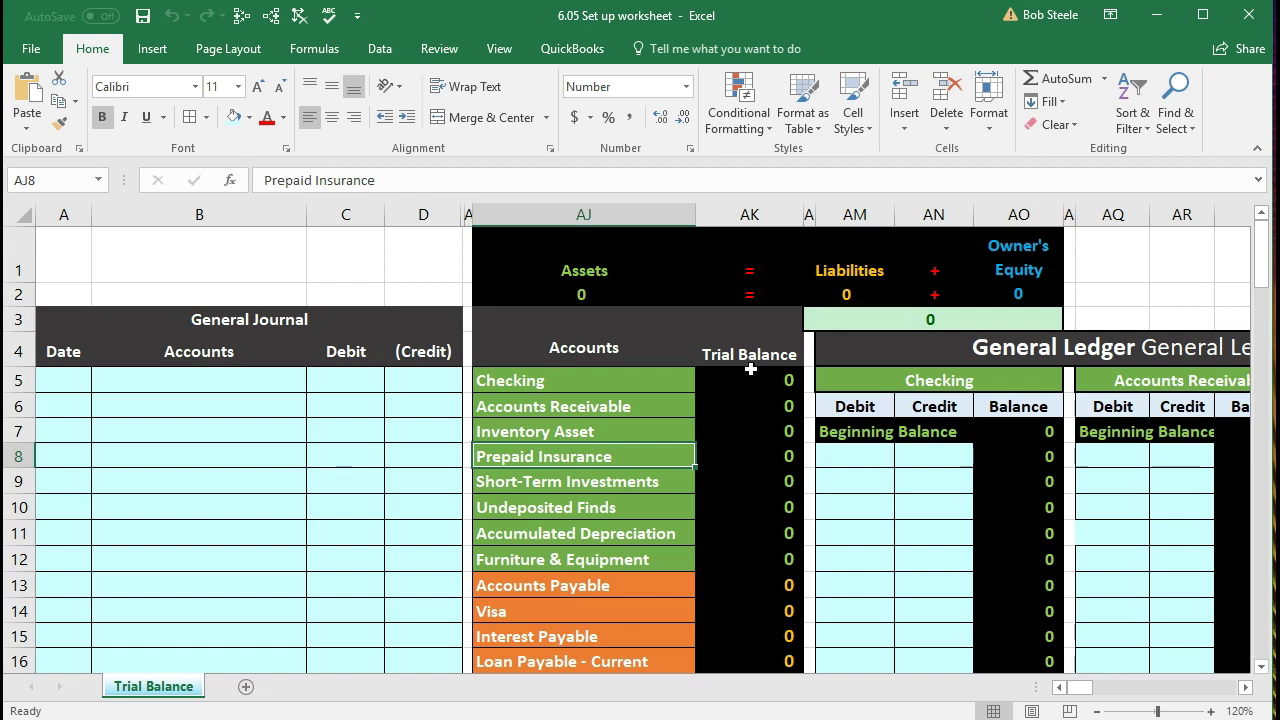
pyautogui.press('Down')
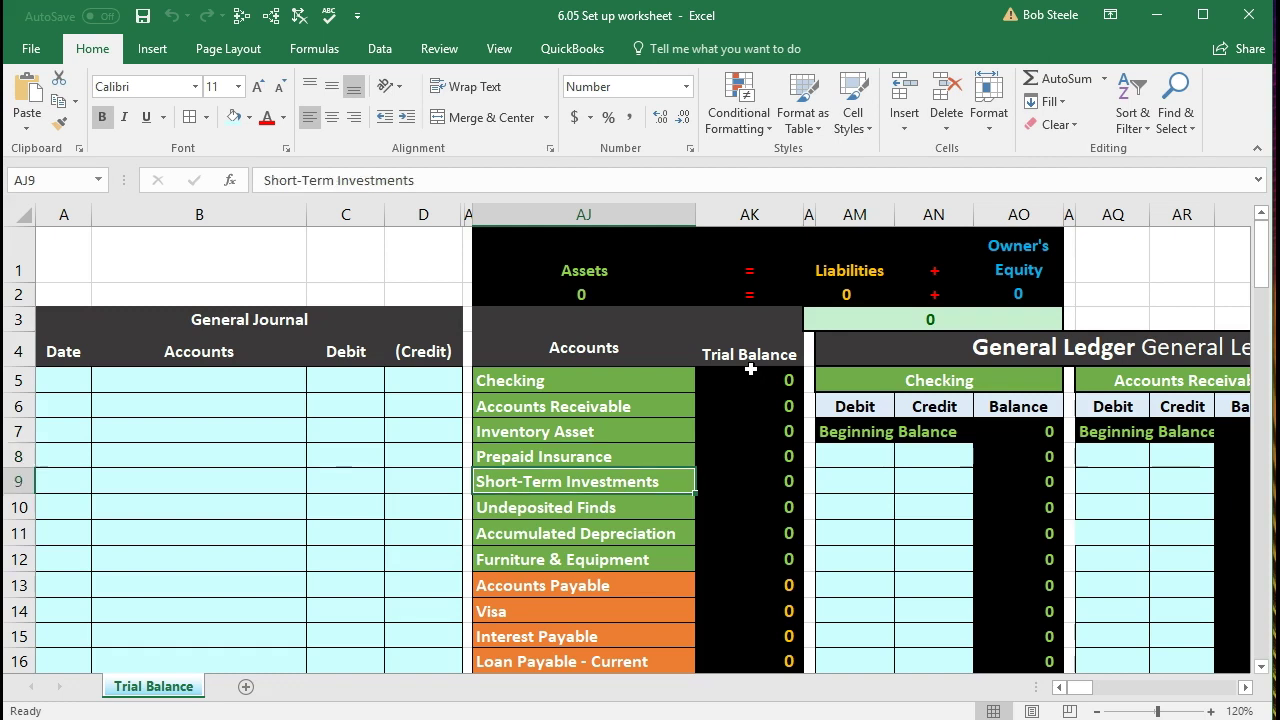
pyautogui.press('Down')
pyautogui.press('Down')
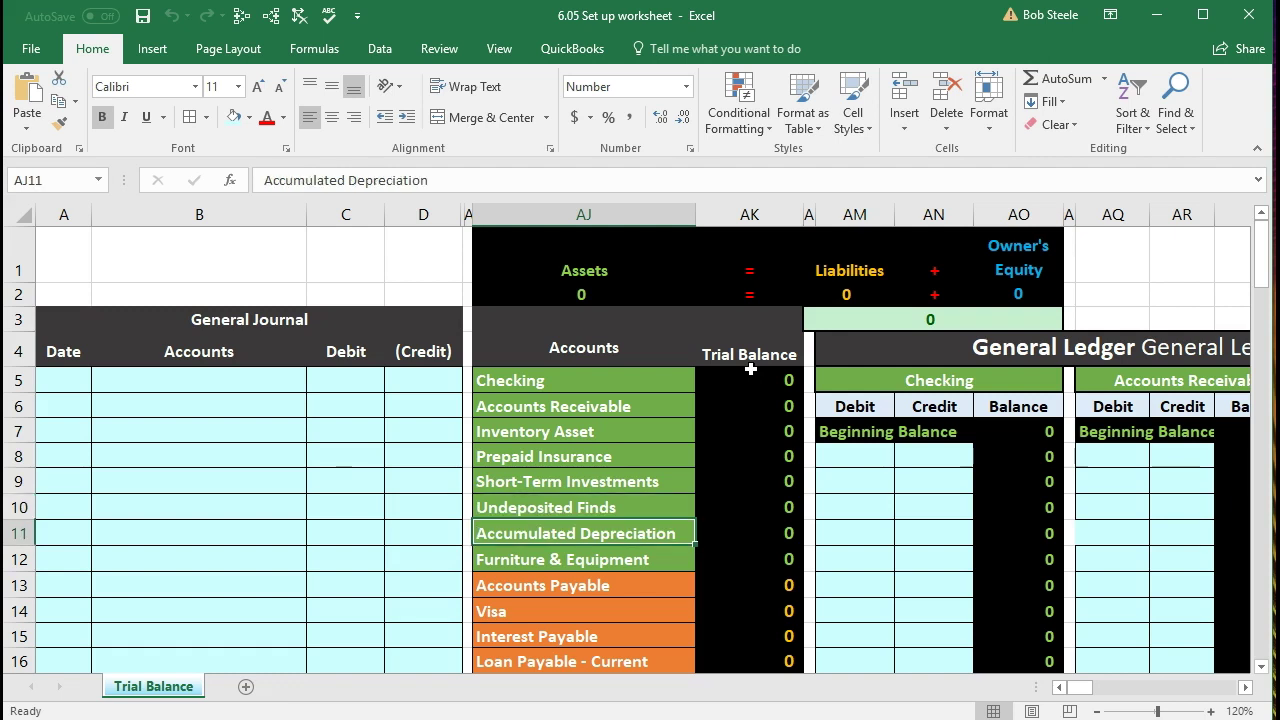
pyautogui.press('Down')
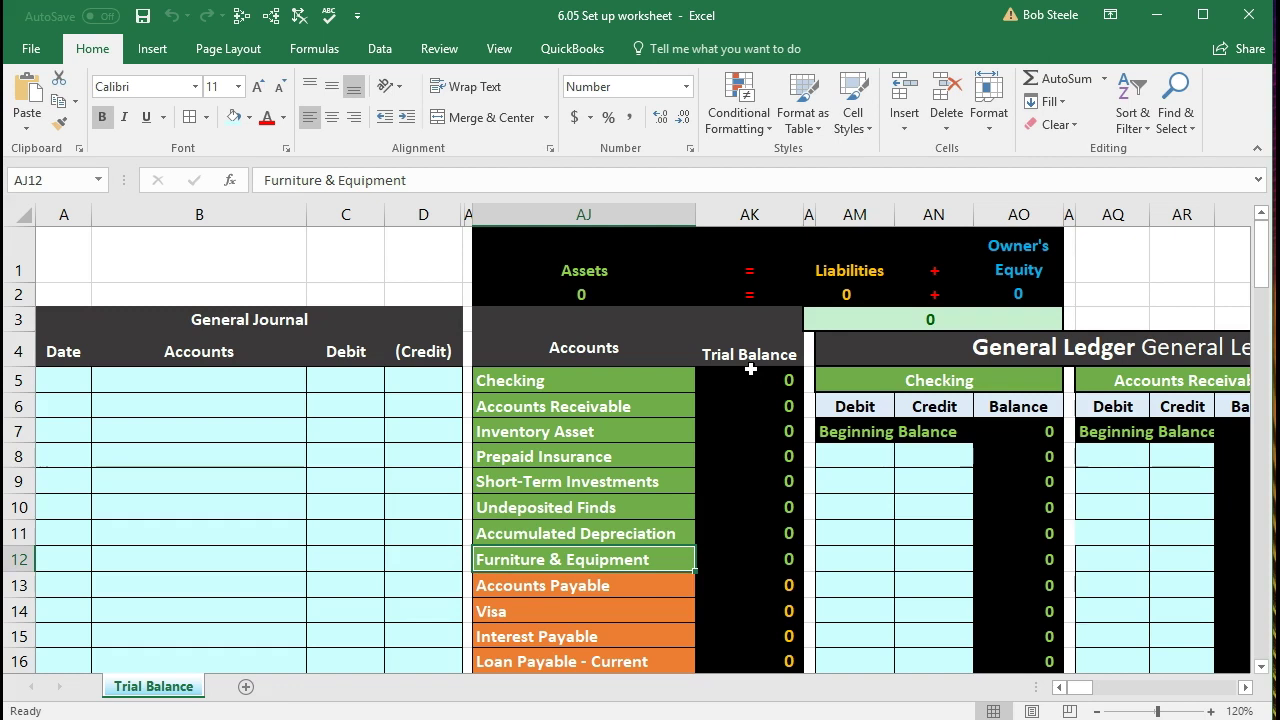
pyautogui.scroll(-2, 751, 369)
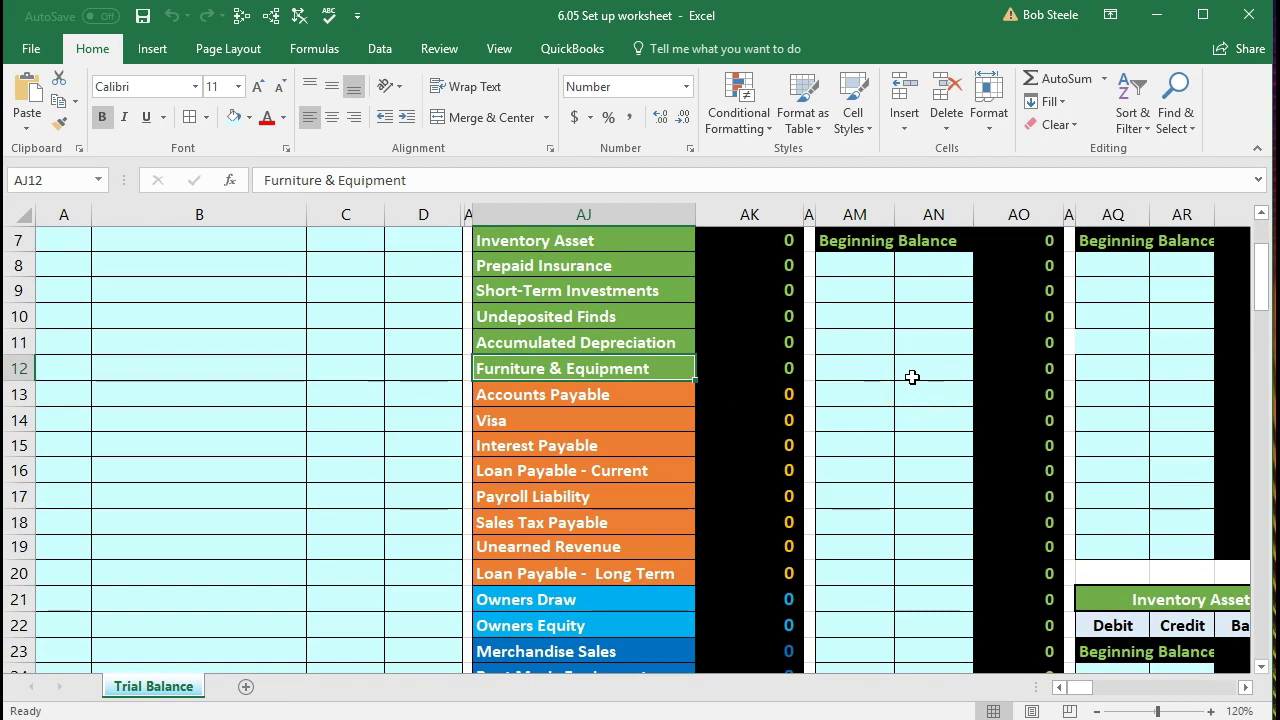
pyautogui.press('Down')
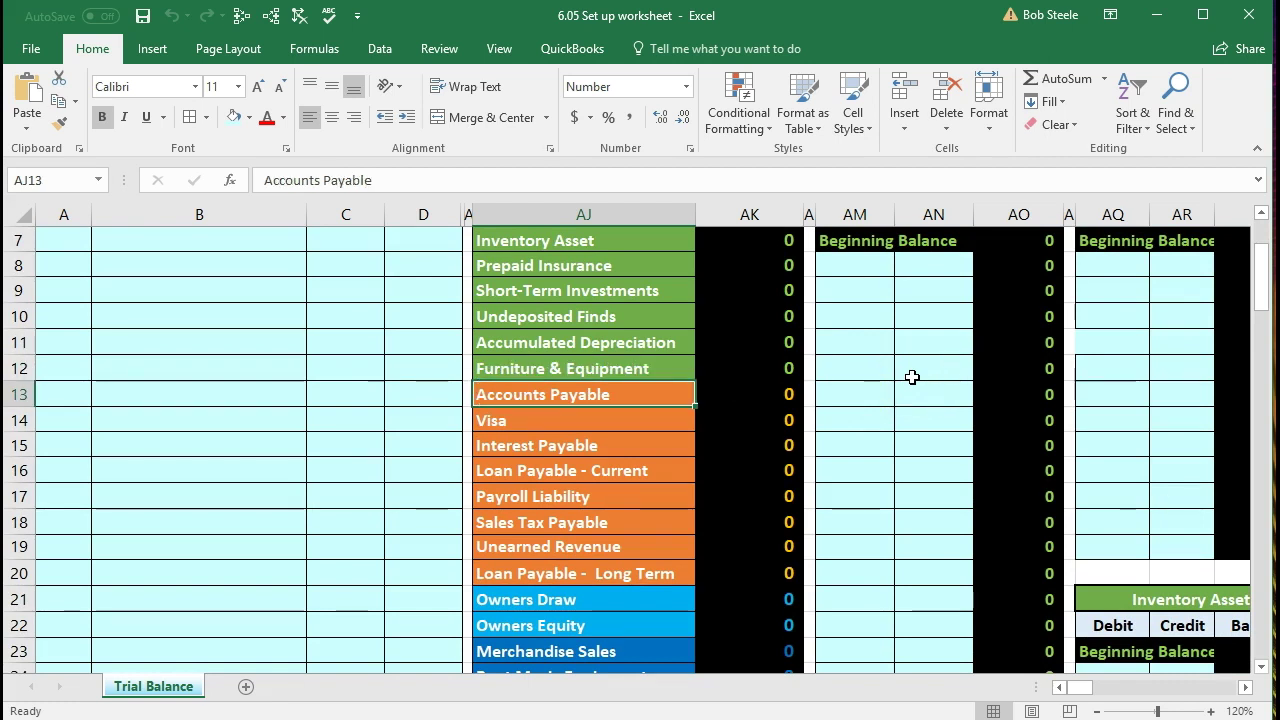
pyautogui.press('Down')
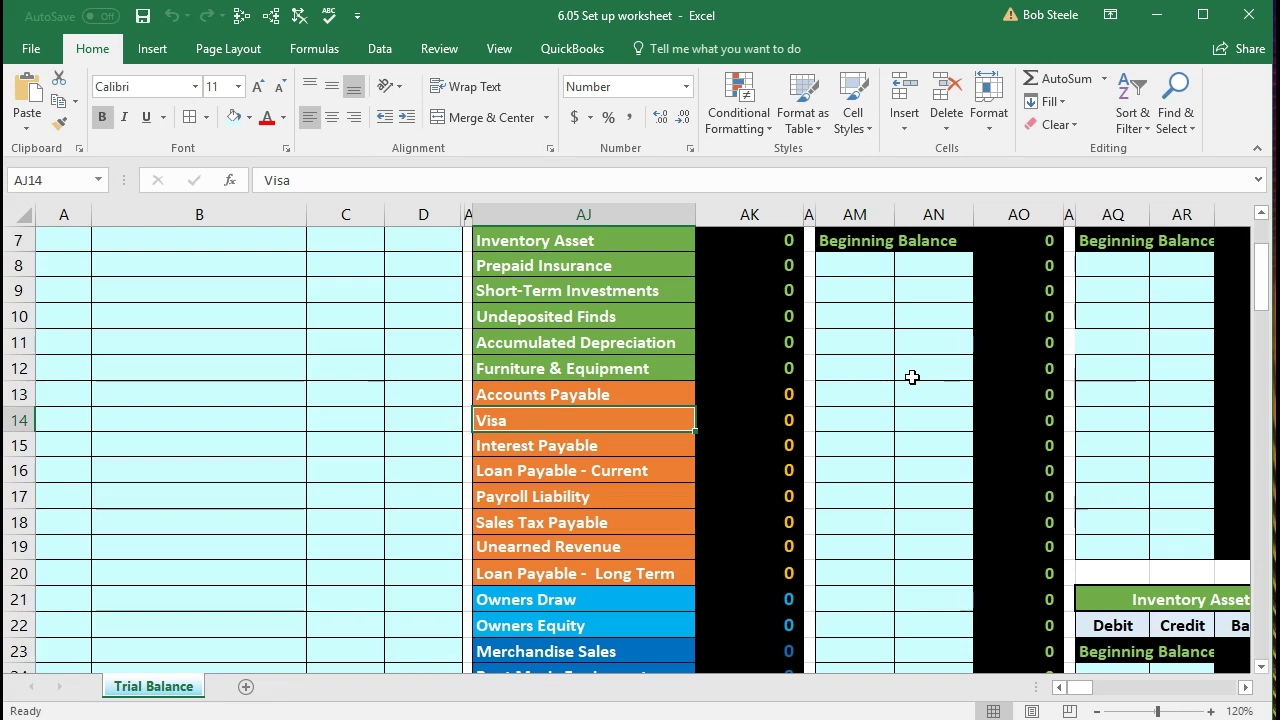
pyautogui.press('Down')
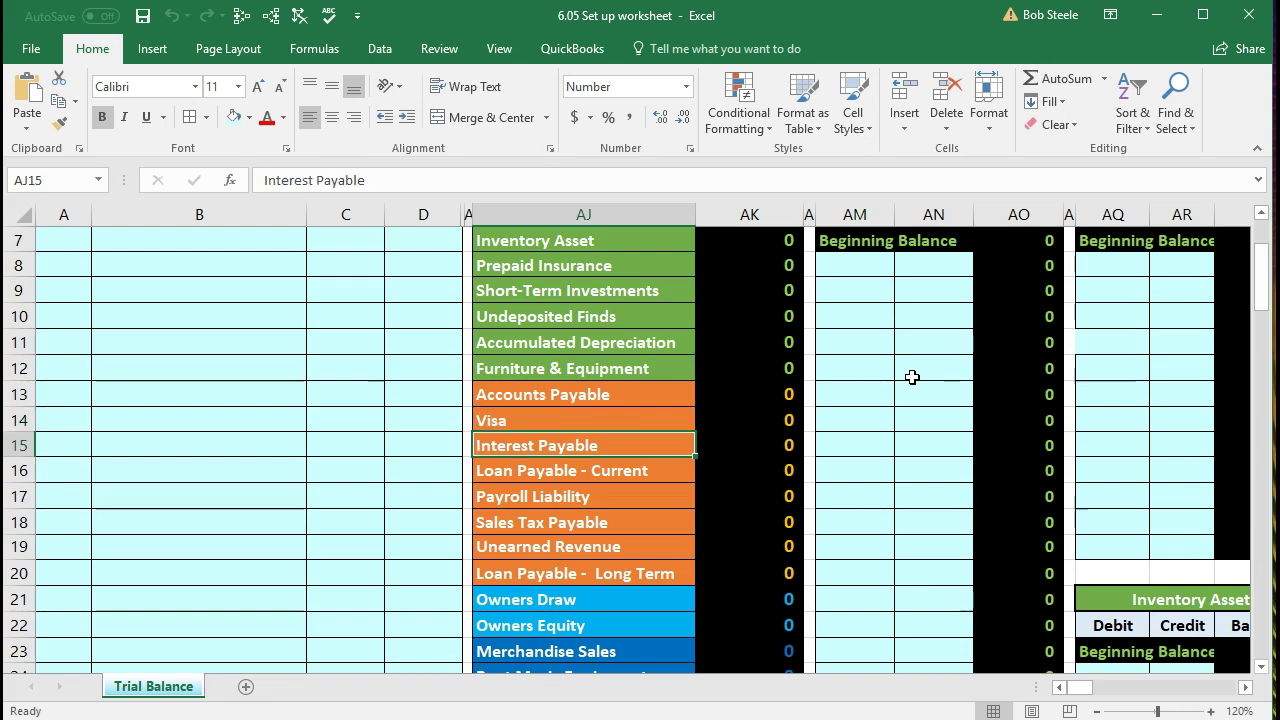
pyautogui.press('Down')
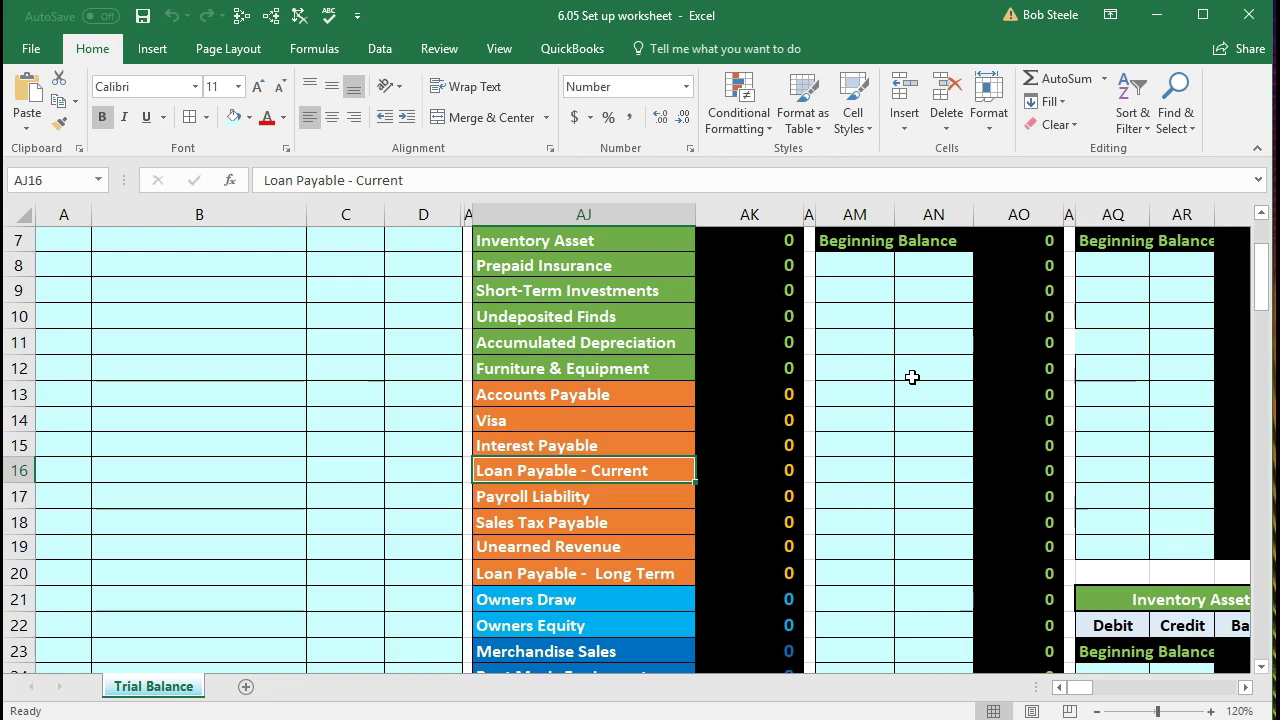
pyautogui.press('Down')
pyautogui.press('Down')
pyautogui.press('Down')
pyautogui.press('Down')
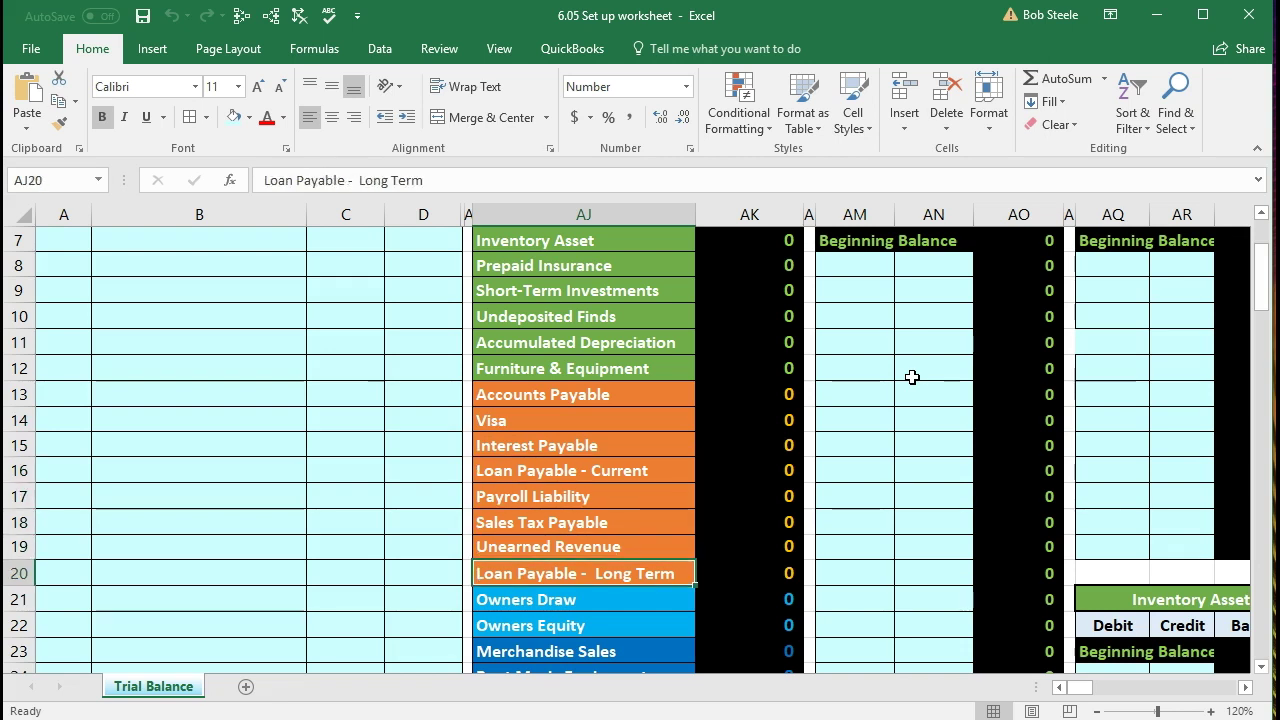
pyautogui.scroll(-3, 912, 377)
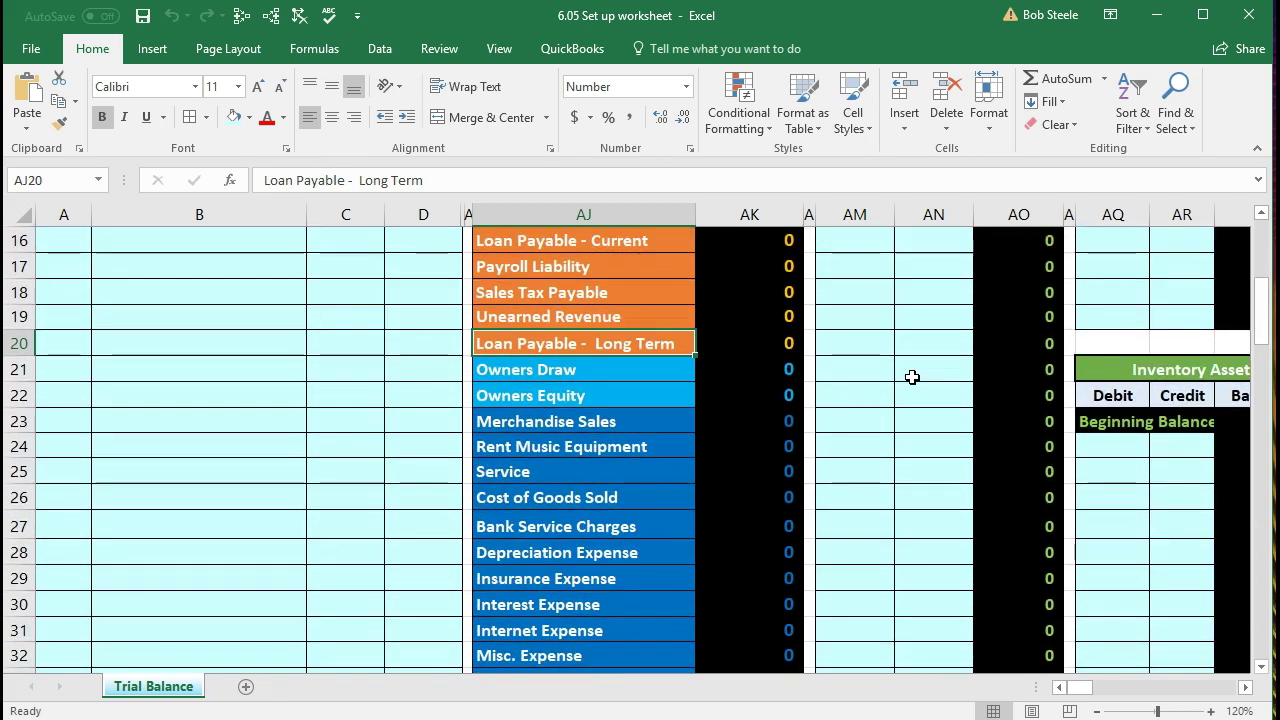
pyautogui.press('Down')
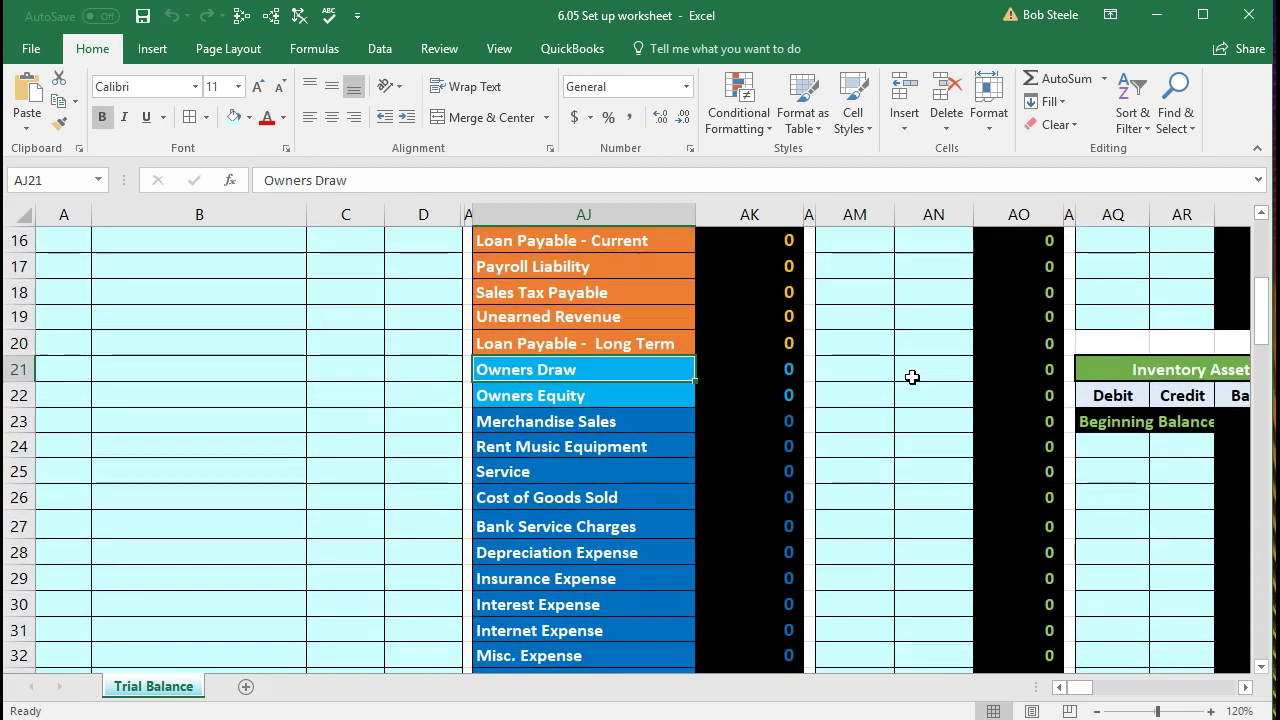
pyautogui.press('Down')
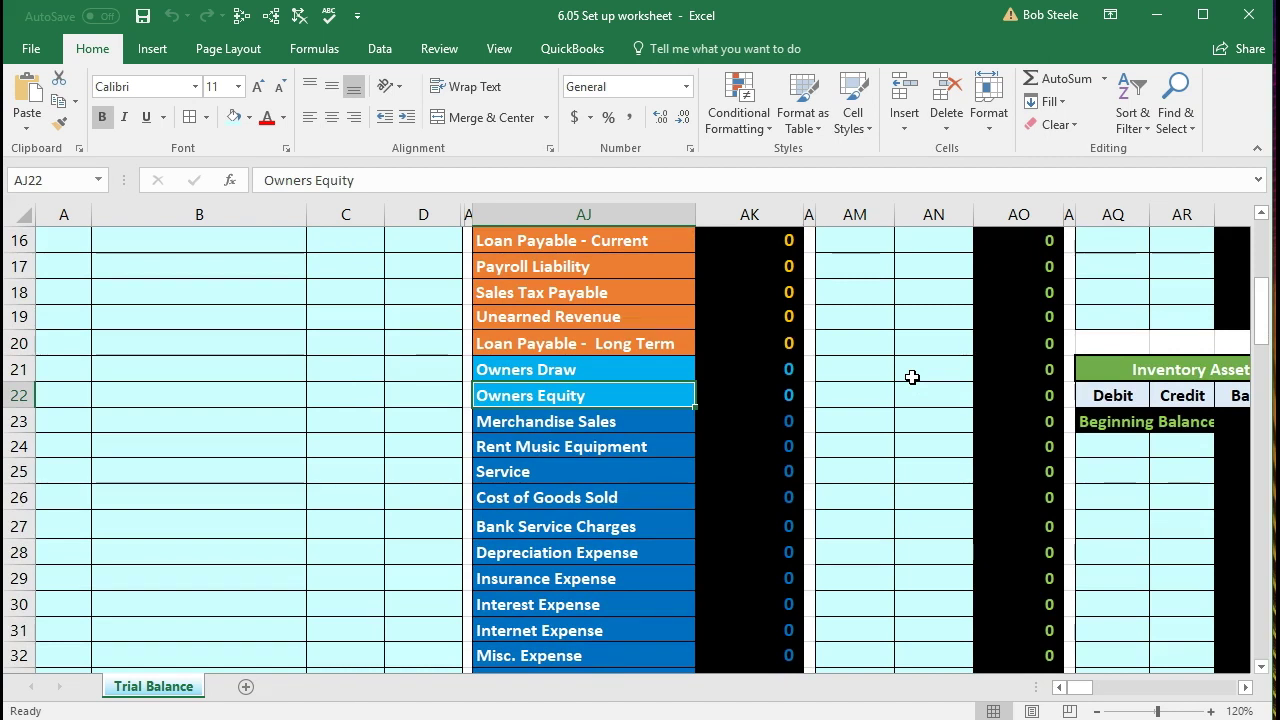
pyautogui.press('Down')
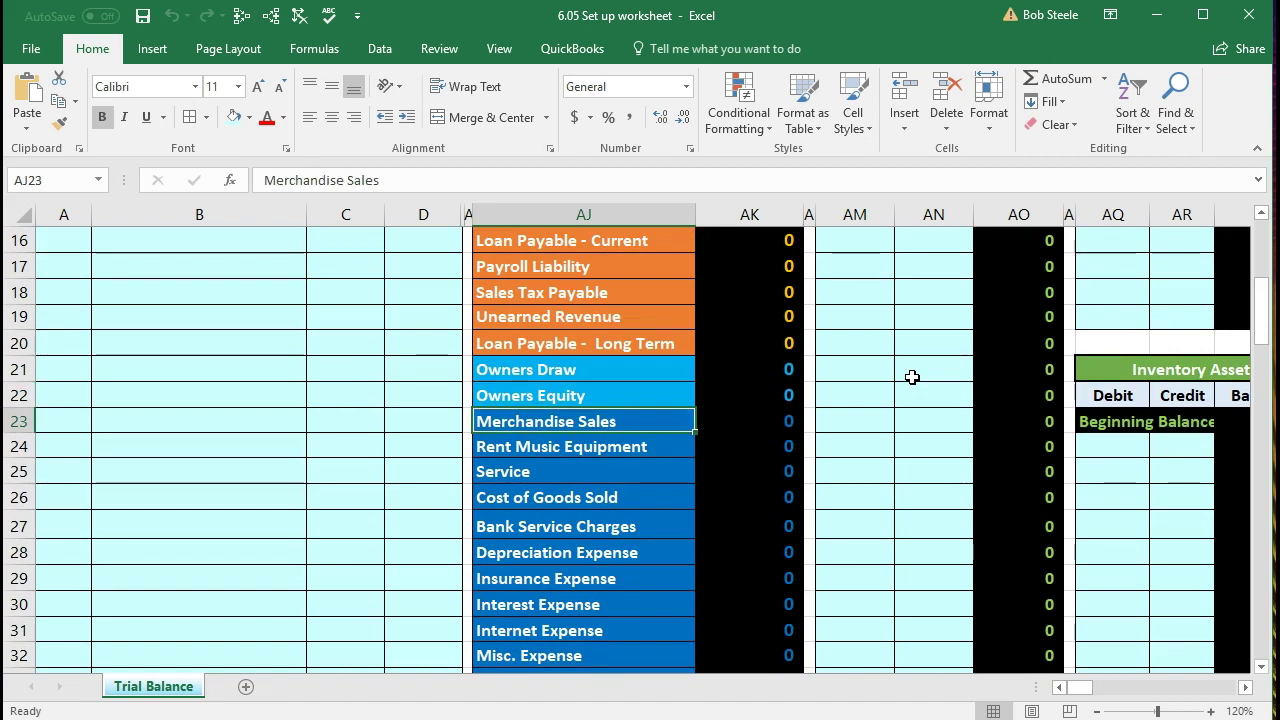
pyautogui.press('Down')
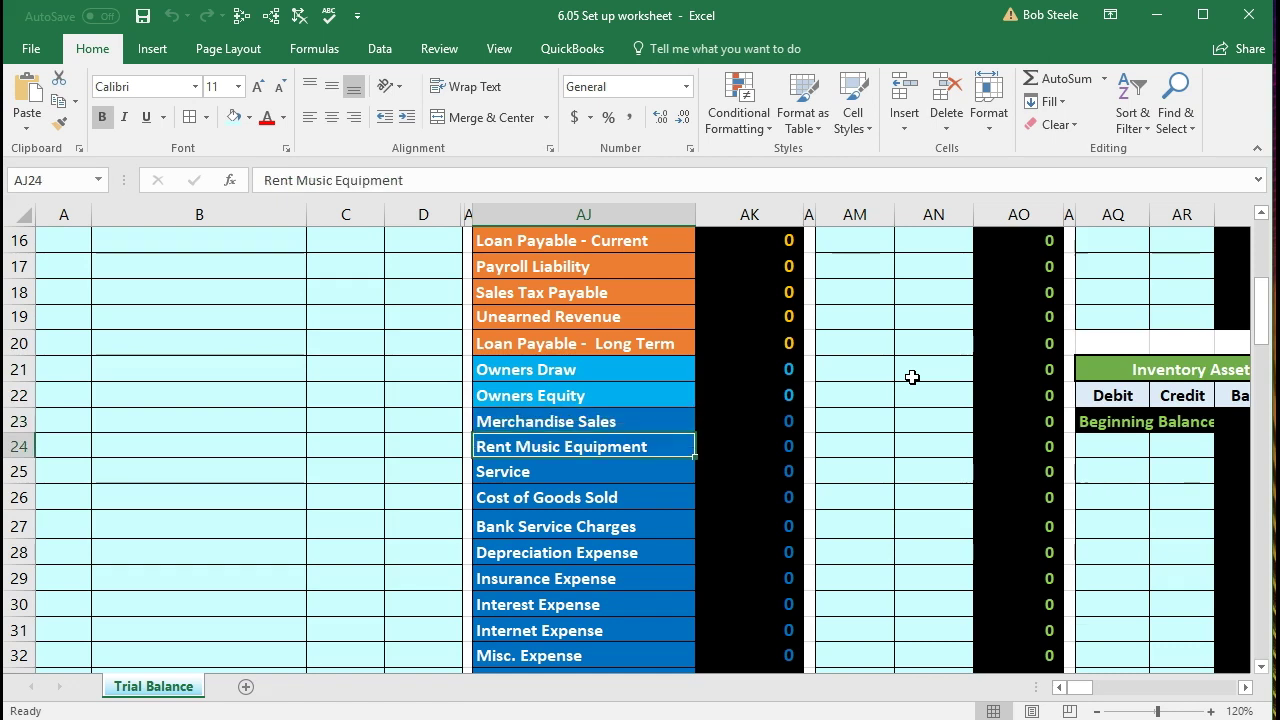
pyautogui.press('Down')
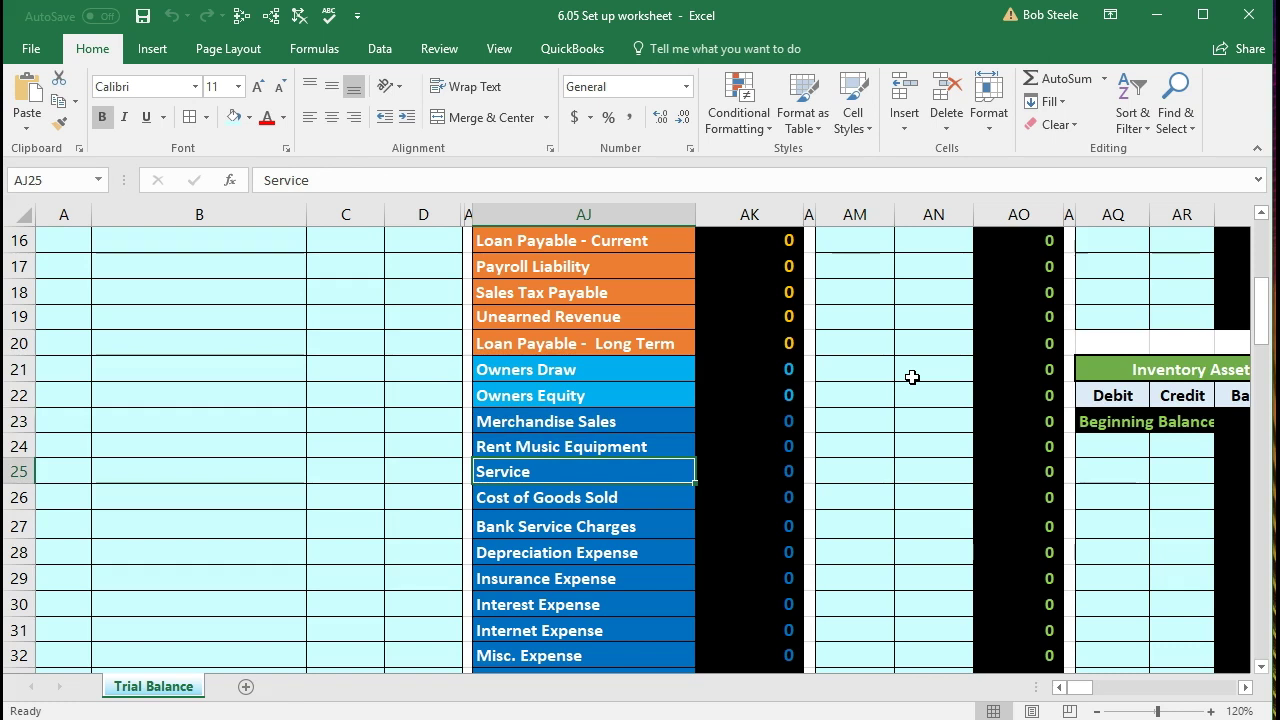
pyautogui.press('Down')
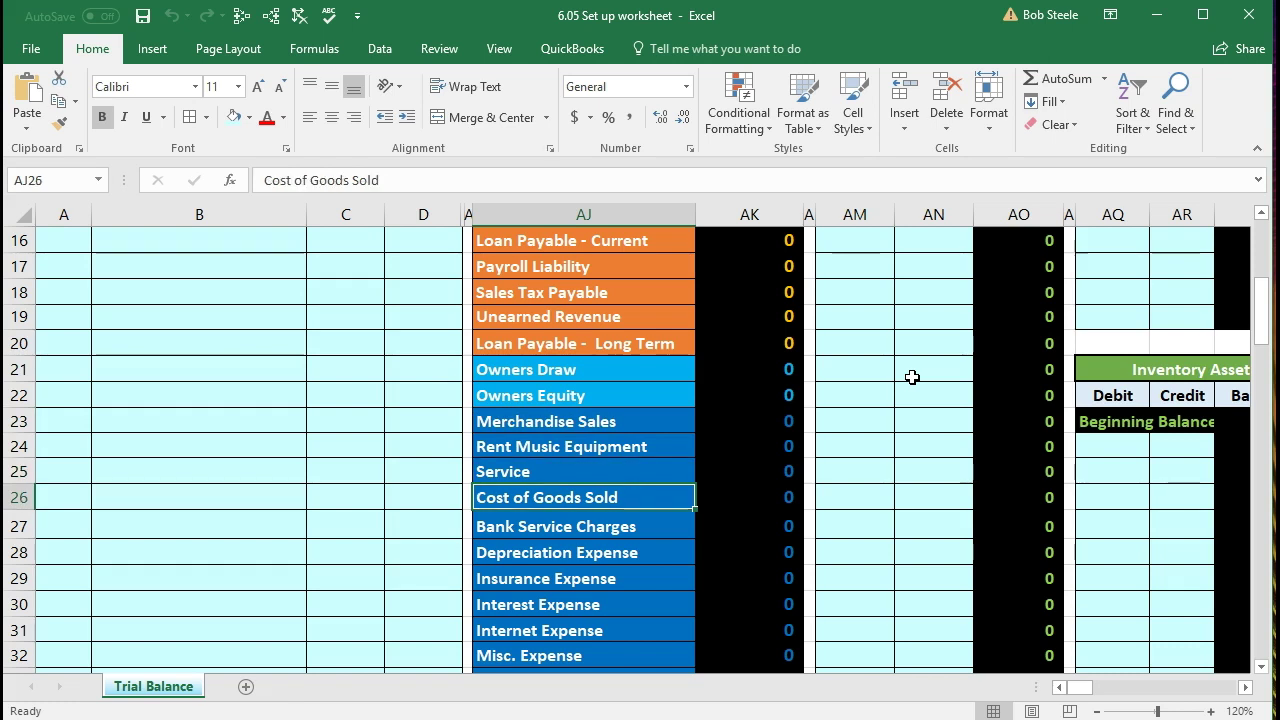
pyautogui.press('Down')
pyautogui.press('Down')
pyautogui.press('Down')
pyautogui.press('Down')
pyautogui.press('Down')
pyautogui.press('Down')
pyautogui.press('Down')
pyautogui.press('Down')
pyautogui.press('Down')
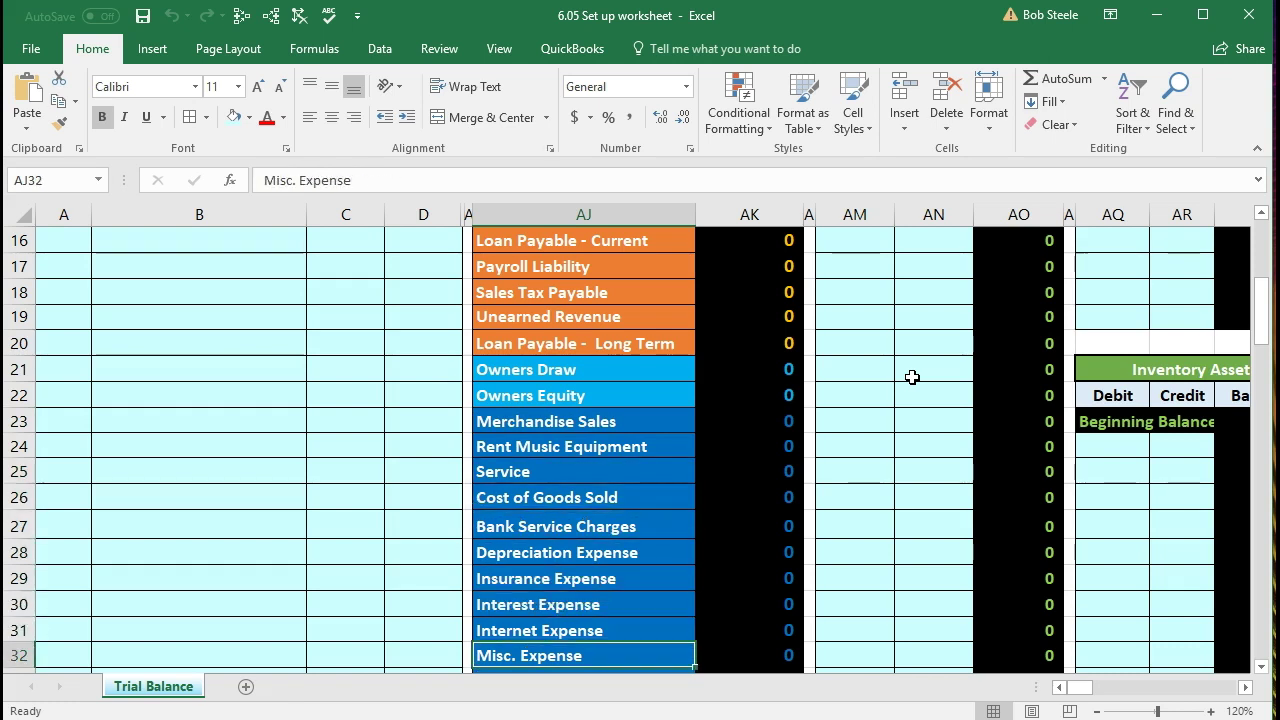
pyautogui.press('Down')
pyautogui.press('Down')
pyautogui.press('Down')
pyautogui.press('Down')
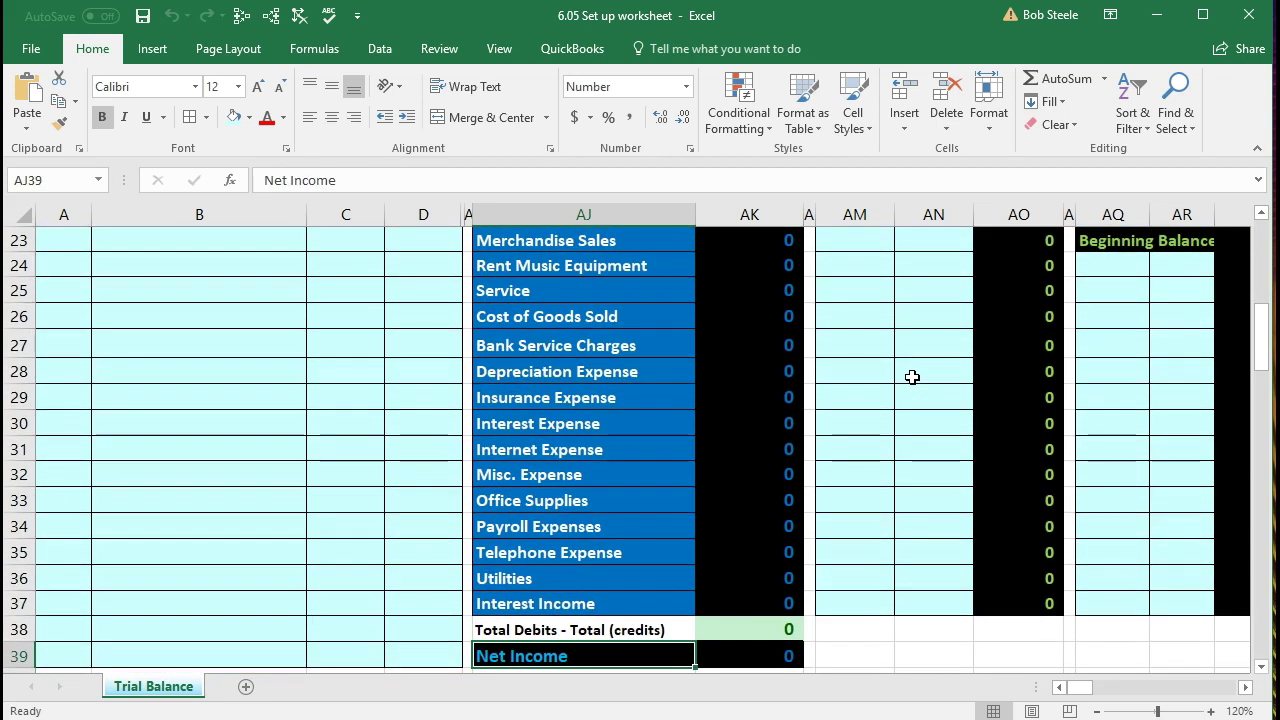
pyautogui.scroll(8, 829, 451)
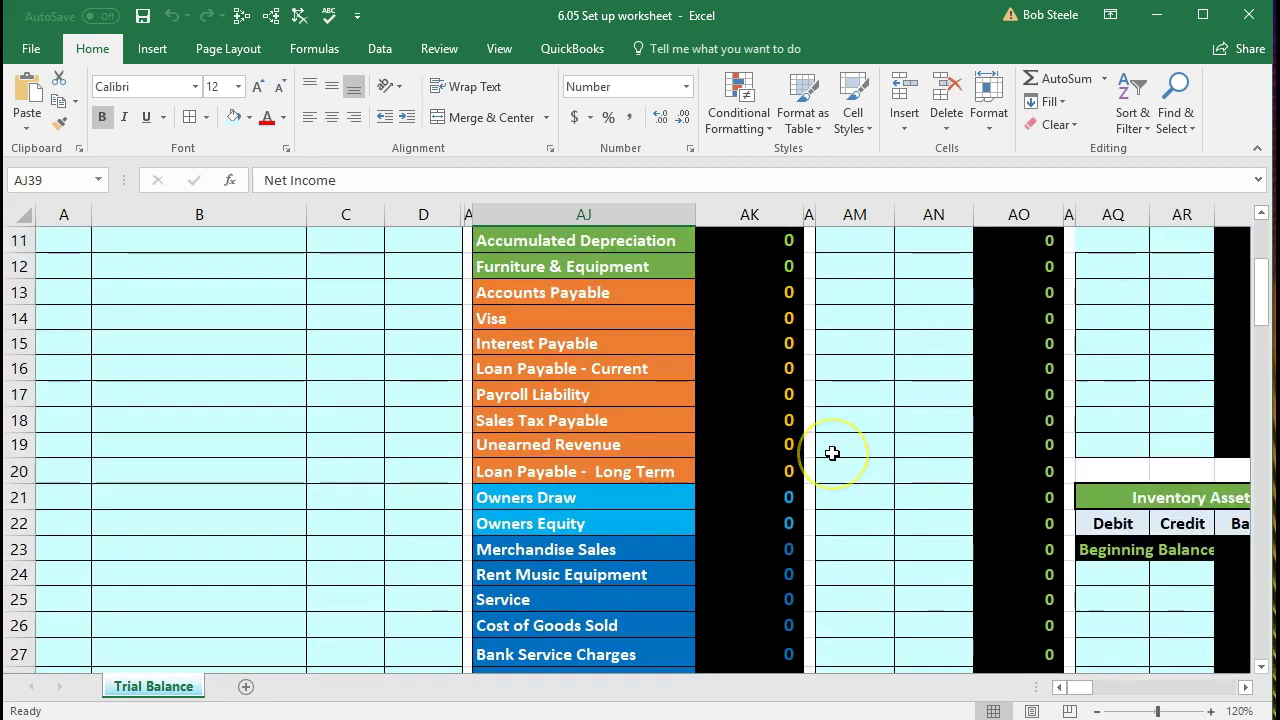
# From cell AN4, move right along row 4 past the T-accounts to the Balance Sheet near column CE
pyautogui.click(897, 350)
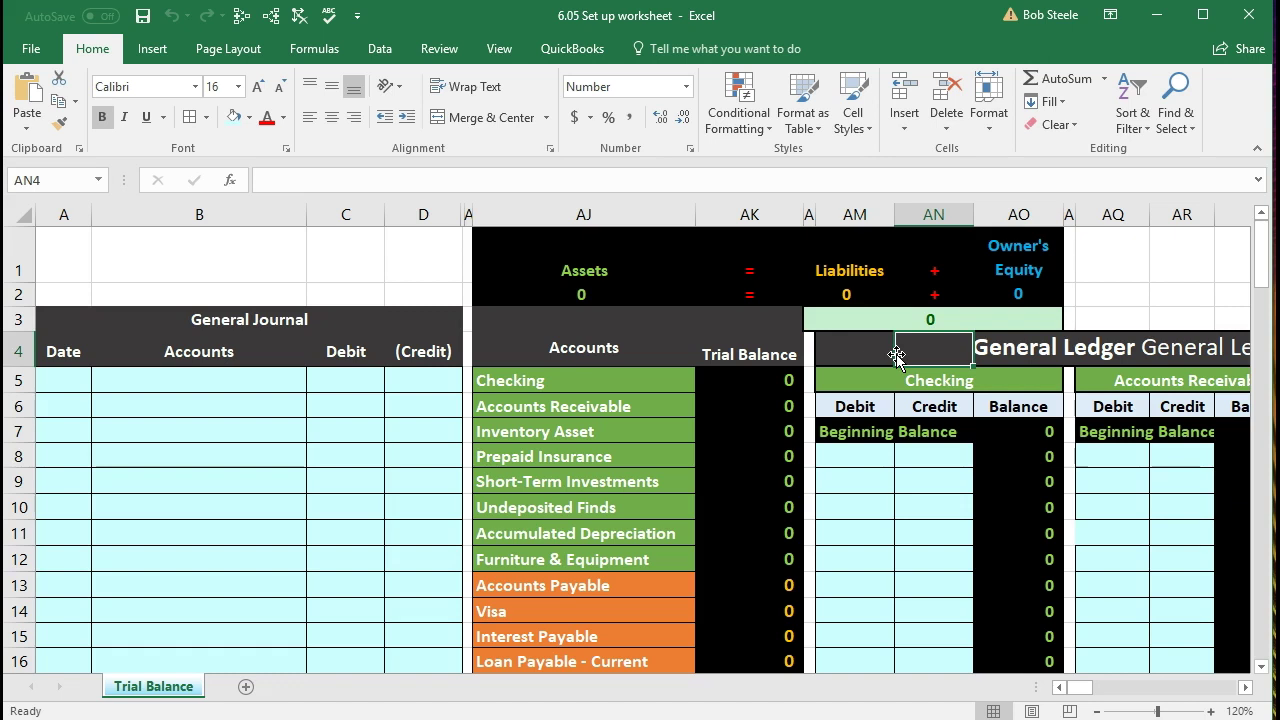
pyautogui.press('Right')
pyautogui.press('Right')
pyautogui.press('Right')
pyautogui.press('Right')
pyautogui.press('Right')
pyautogui.press('Right')
pyautogui.press('Right')
pyautogui.press('Right')
pyautogui.press('Right')
pyautogui.press('Right')
pyautogui.press('Right')
pyautogui.press('Right')
pyautogui.press('Right')
pyautogui.press('Right')
pyautogui.press('Right')
pyautogui.press('Right')
pyautogui.press('Right')
pyautogui.press('Right')
pyautogui.press('Right')
pyautogui.press('Right')
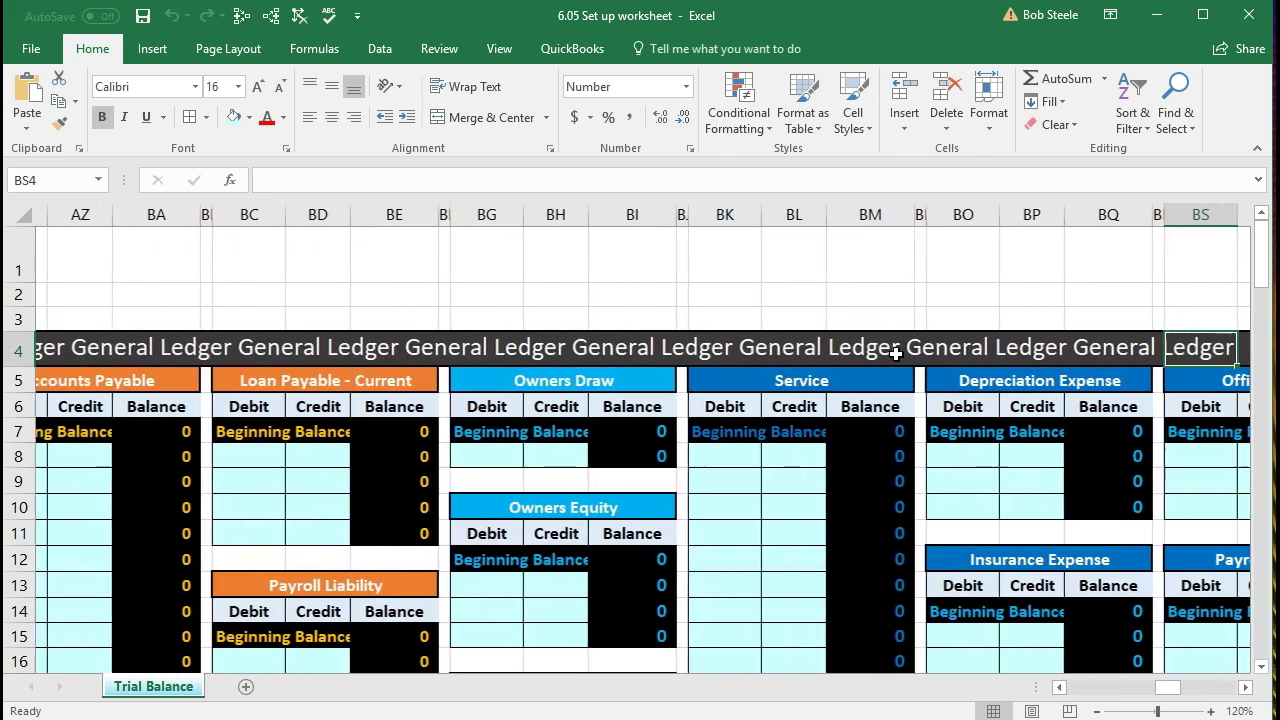
pyautogui.press('Right')
pyautogui.press('Right')
pyautogui.press('Right')
pyautogui.press('Right')
pyautogui.press('Right')
pyautogui.press('Right')
pyautogui.press('Right')
pyautogui.press('Right')
pyautogui.press('Right')
pyautogui.press('Right')
pyautogui.press('Right')
pyautogui.press('Right')
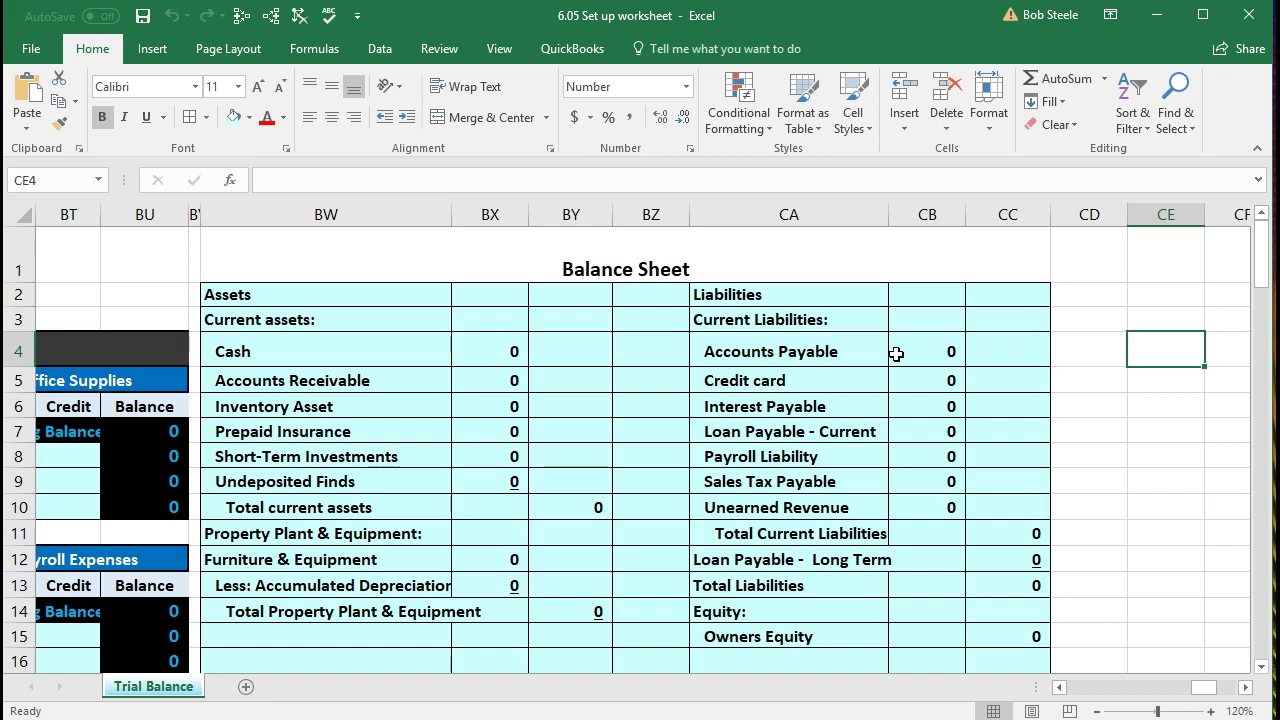
pyautogui.click(851, 471)
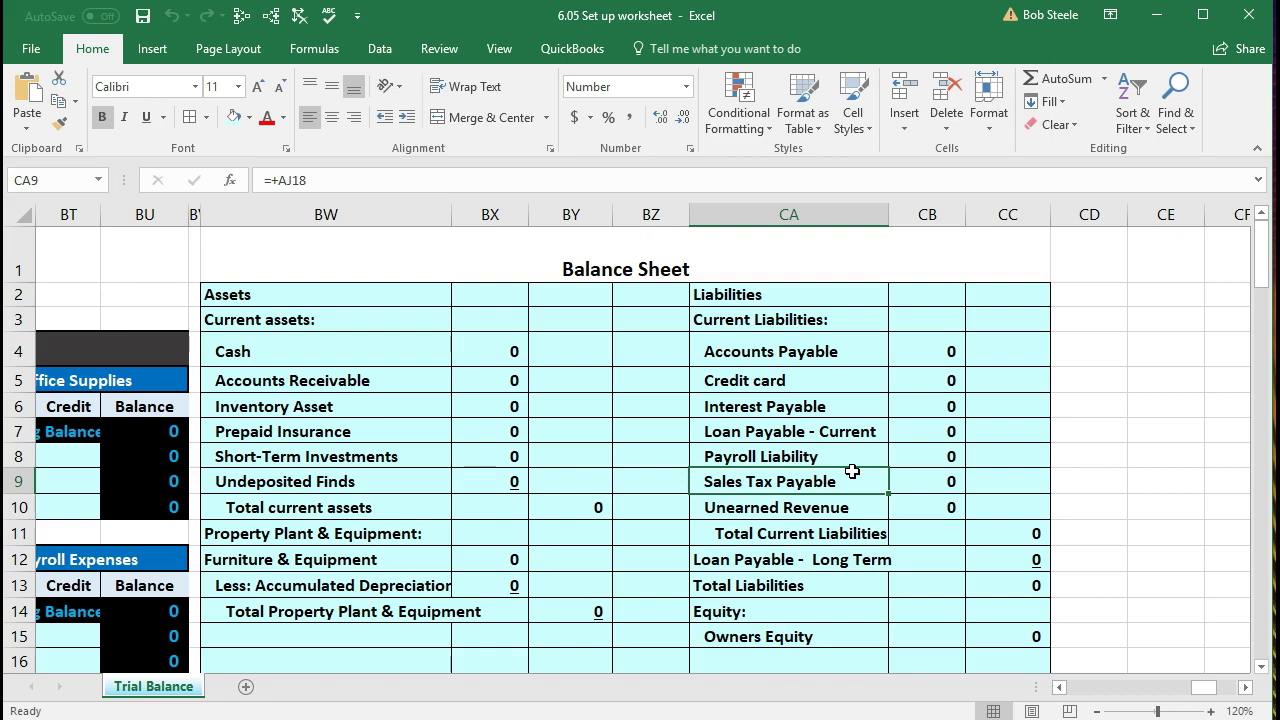
pyautogui.press('Left')
pyautogui.press('Left')
pyautogui.press('Left')
pyautogui.press('Left')
pyautogui.press('Left')
pyautogui.press('Left')
pyautogui.press('Left')
pyautogui.press('Left')
pyautogui.press('Left')
pyautogui.press('Left')
pyautogui.press('Left')
pyautogui.press('Left')
pyautogui.press('Left')
pyautogui.press('Left')
pyautogui.press('Left')
pyautogui.press('Left')
# Return left to the trial balance and step through Checking, Inventory Asset and Prepaid Insurance
pyautogui.press('Left')
pyautogui.press('Left')
pyautogui.press('Left')
pyautogui.press('Left')
pyautogui.press('Left')
pyautogui.press('Left')
pyautogui.press('Left')
pyautogui.press('Left')
pyautogui.press('Left')
pyautogui.press('Left')
pyautogui.press('Left')
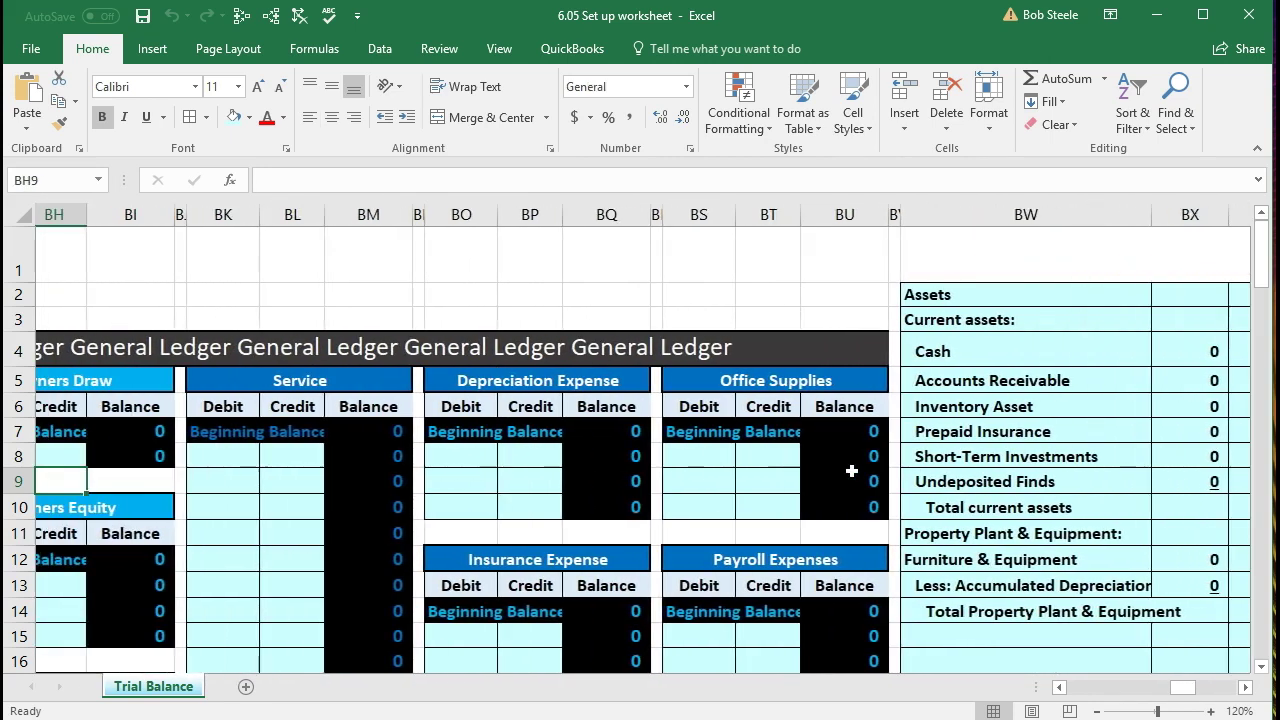
pyautogui.press('Left')
pyautogui.press('Left')
pyautogui.press('Left')
pyautogui.press('Left')
pyautogui.press('Left')
pyautogui.press('Left')
pyautogui.press('Left')
pyautogui.press('Left')
pyautogui.press('Left')
pyautogui.press('Left')
pyautogui.press('Left')
pyautogui.press('Left')
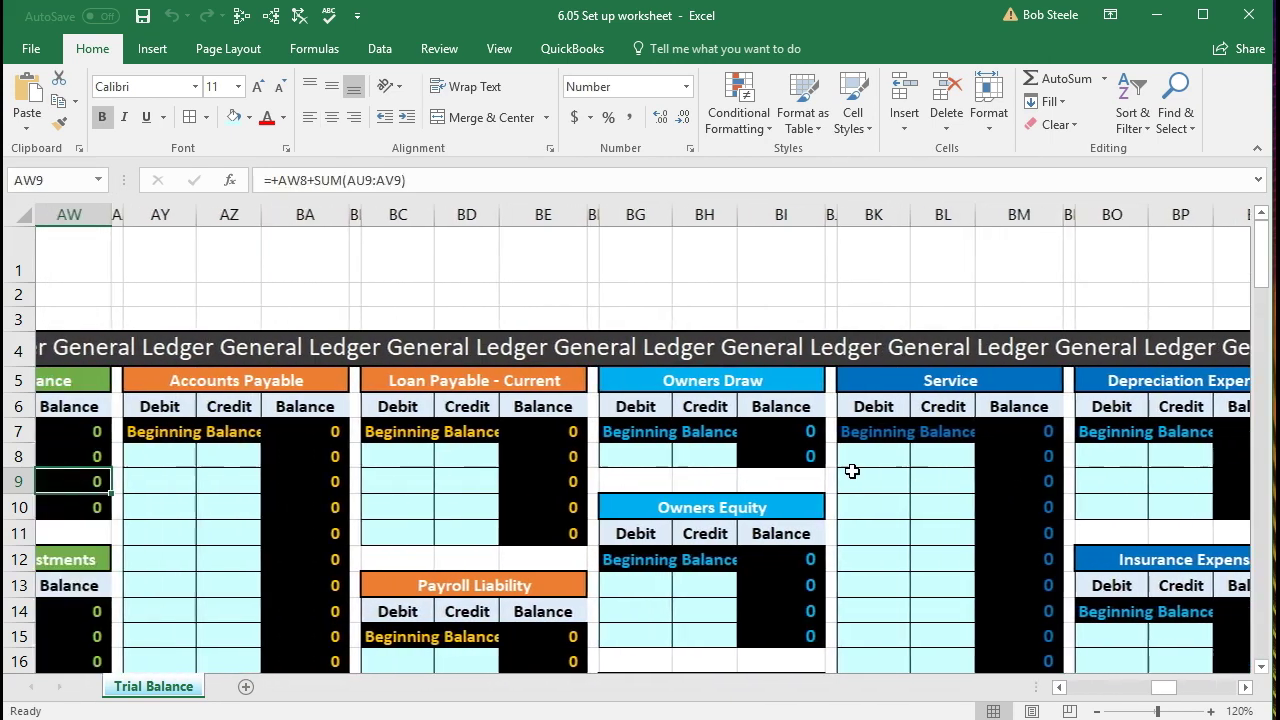
pyautogui.press('Left')
pyautogui.press('Left')
pyautogui.press('Left')
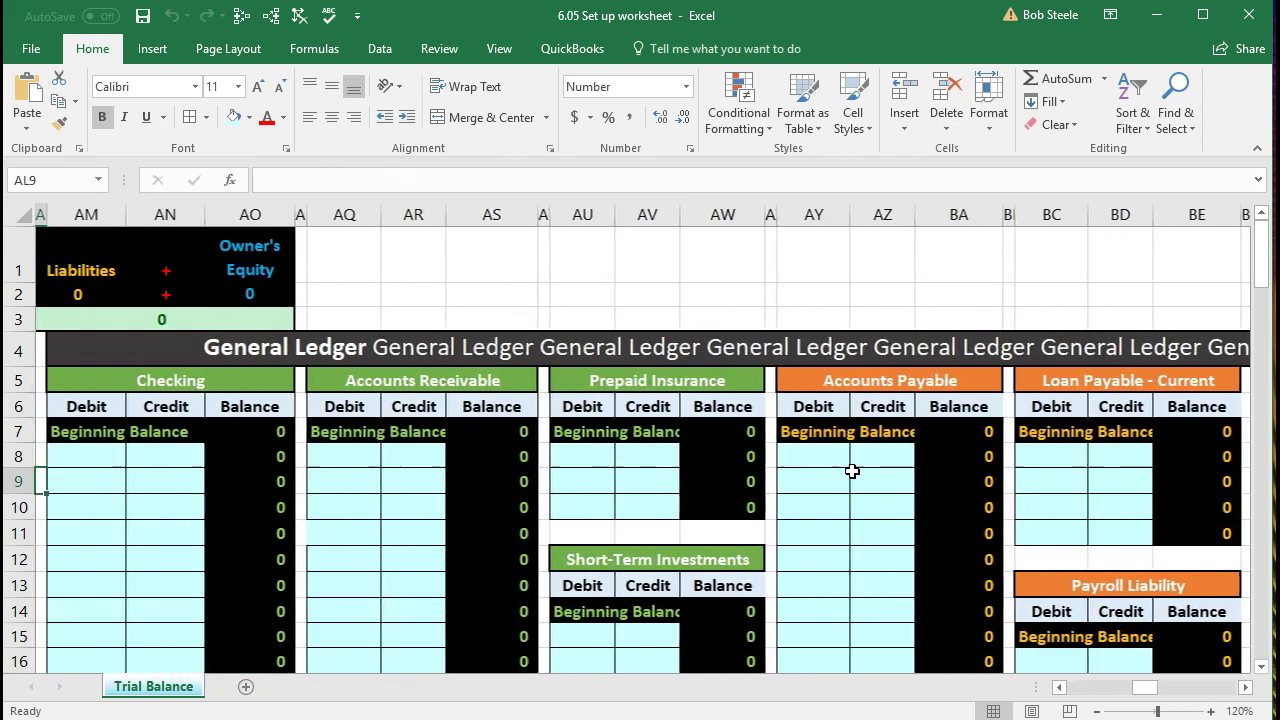
pyautogui.press('Right')
pyautogui.press('Right')
pyautogui.press('Up')
pyautogui.press('Up')
pyautogui.press('Up')
pyautogui.click(260, 380)
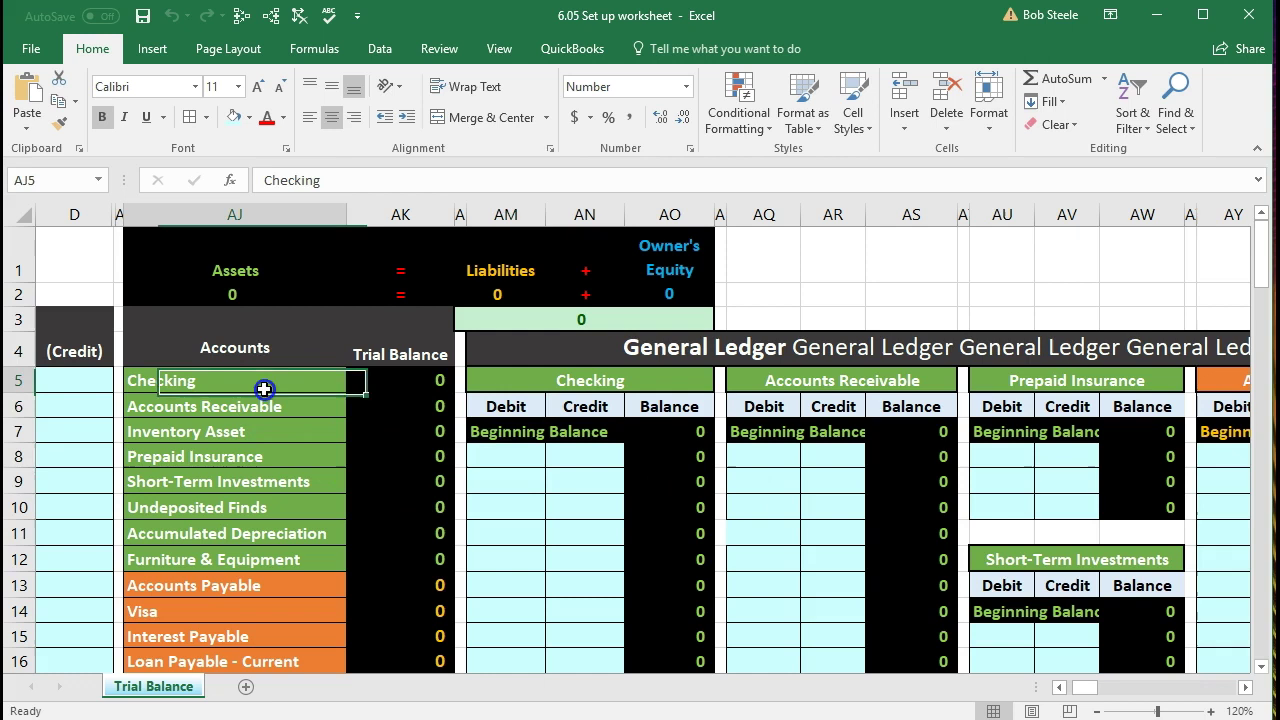
pyautogui.press('Down')
pyautogui.press('Down')
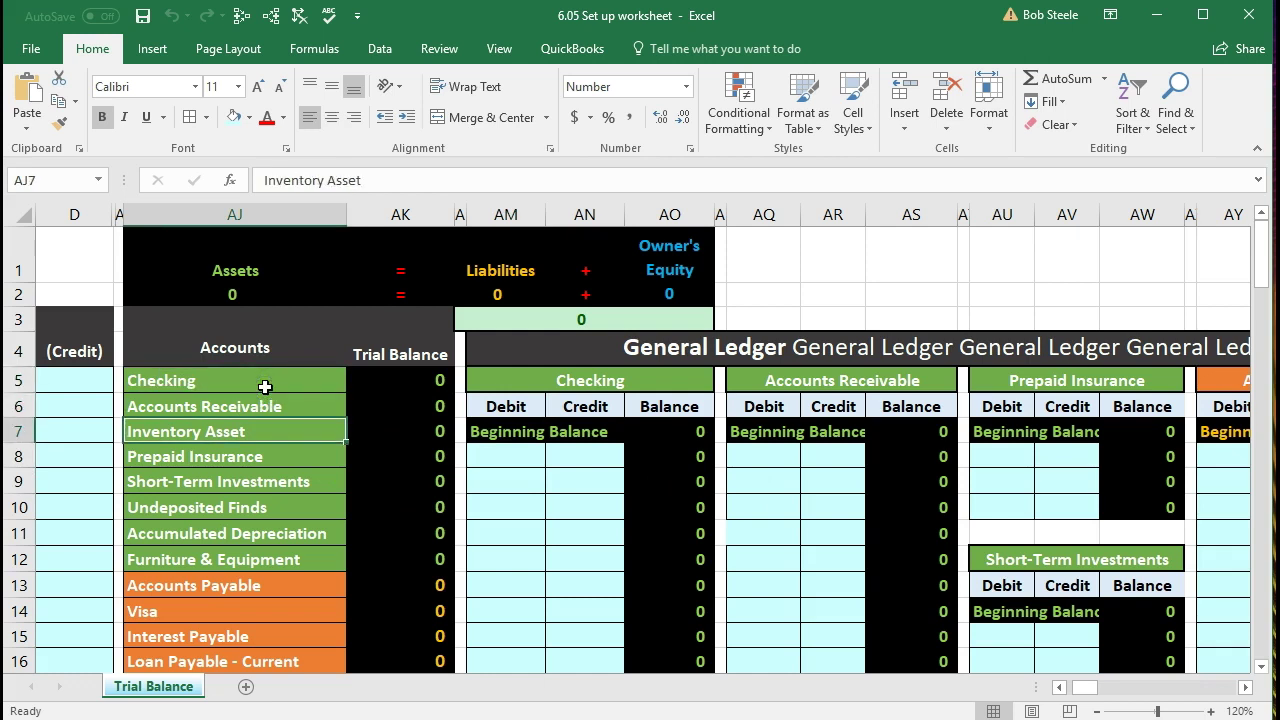
pyautogui.press('Down')
# Inspect the Checking, Accounts Receivable, Prepaid Insurance and Inventory Asset ledger titles' links to AJ5–AJ8
pyautogui.click(507, 380)
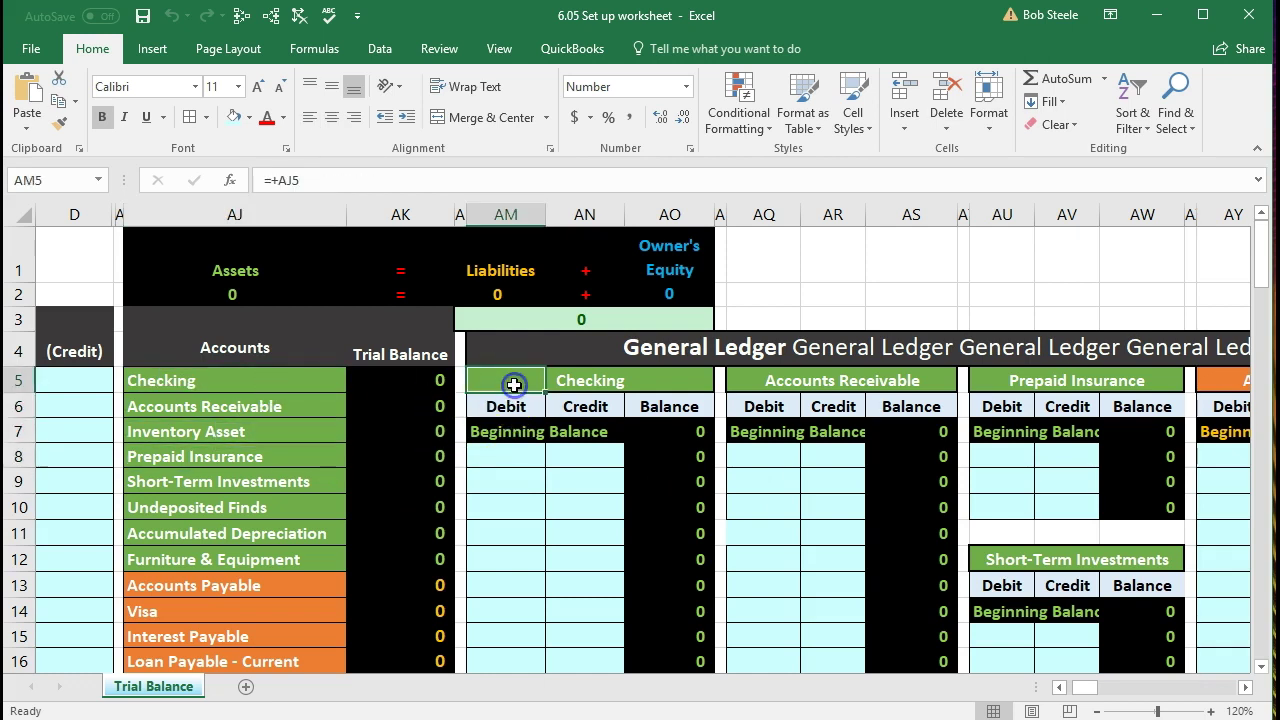
pyautogui.click(813, 380)
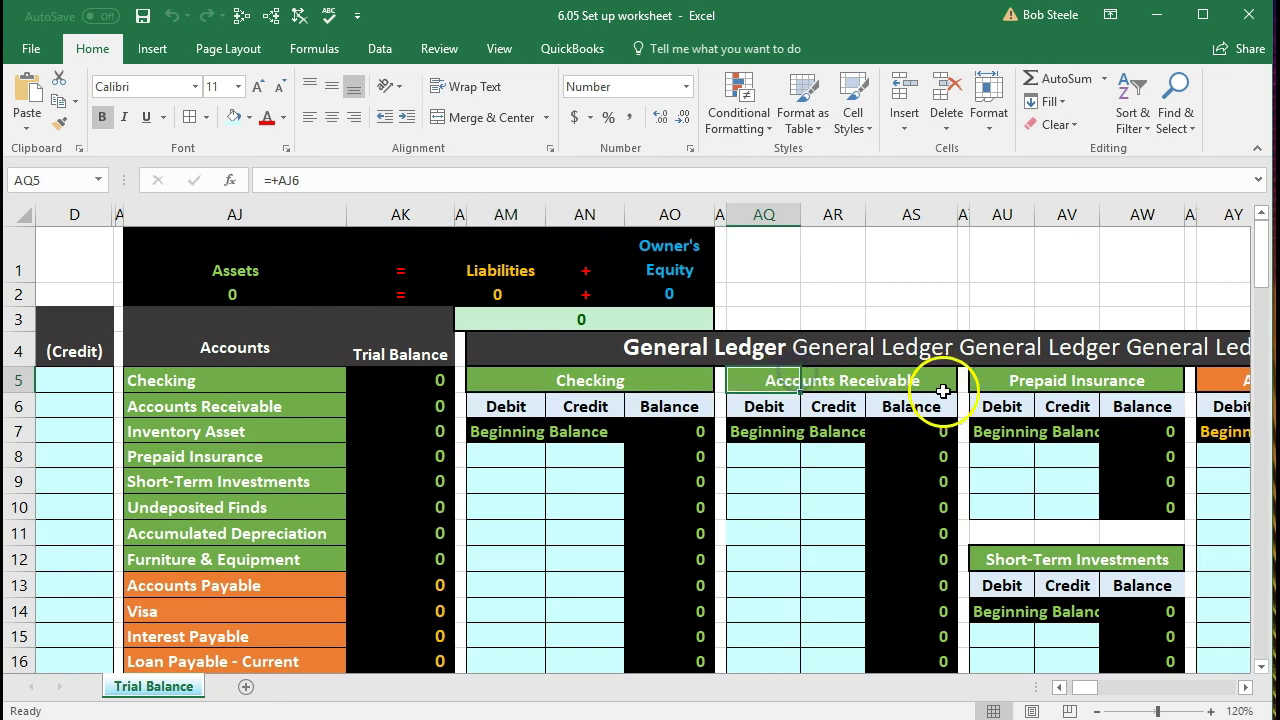
pyautogui.click(988, 380)
pyautogui.scroll(-4, 983, 517)
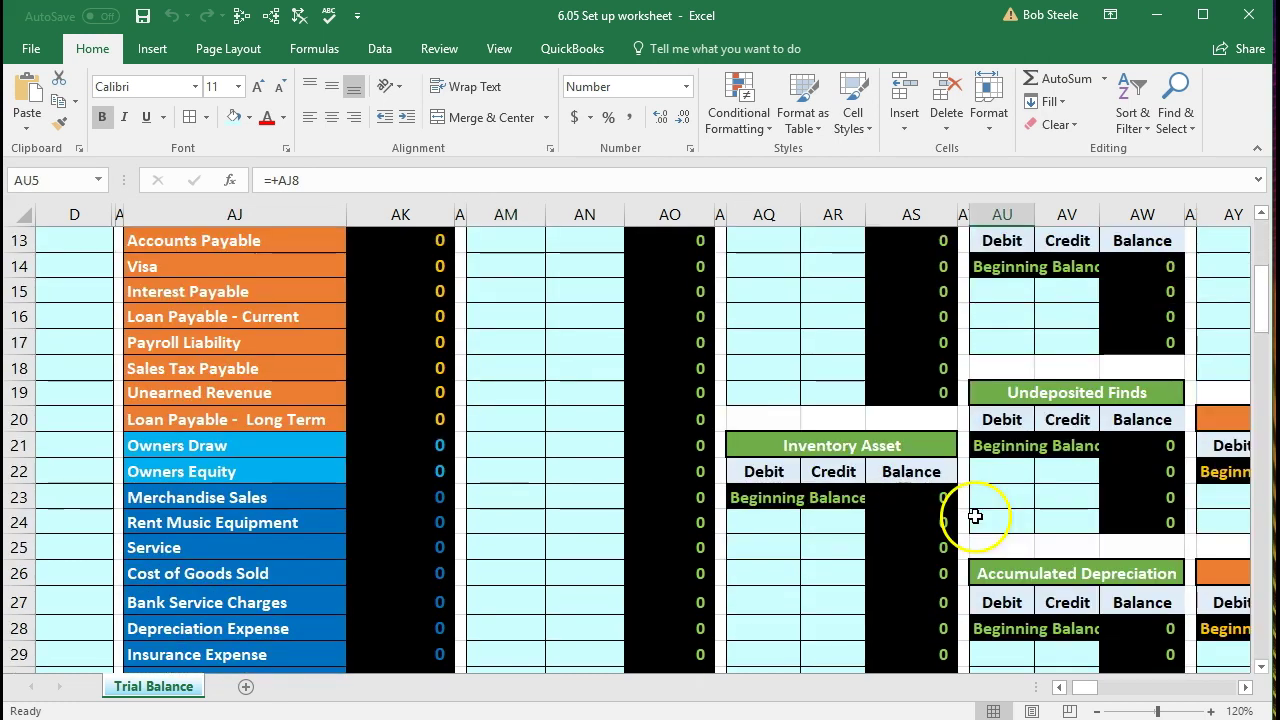
pyautogui.click(786, 440)
pyautogui.scroll(4, 786, 440)
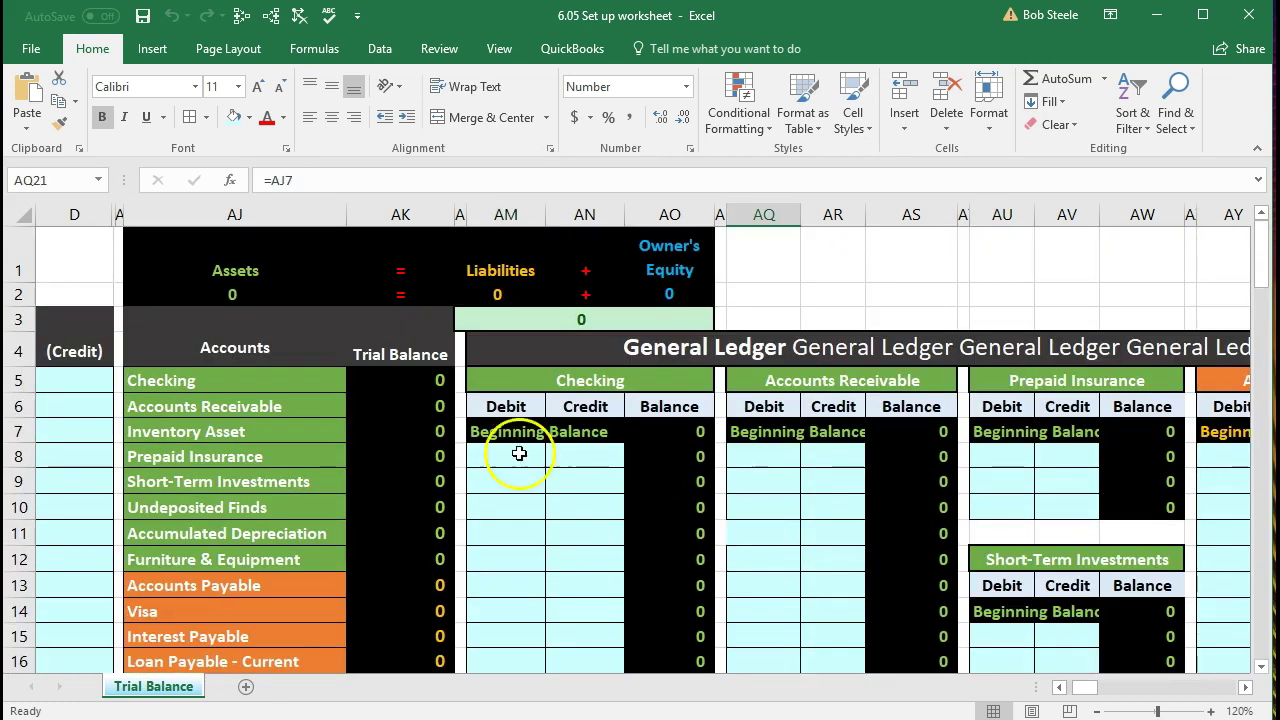
# Select the Accounts Receivable, Sales Tax Payable, Owners Equity and Rent Music Equipment account names
pyautogui.click(306, 408)
pyautogui.scroll(-2, 285, 521)
pyautogui.click(285, 521)
pyautogui.scroll(-1, 286, 530)
pyautogui.click(286, 549)
pyautogui.click(280, 602)
pyautogui.scroll(3, 514, 608)
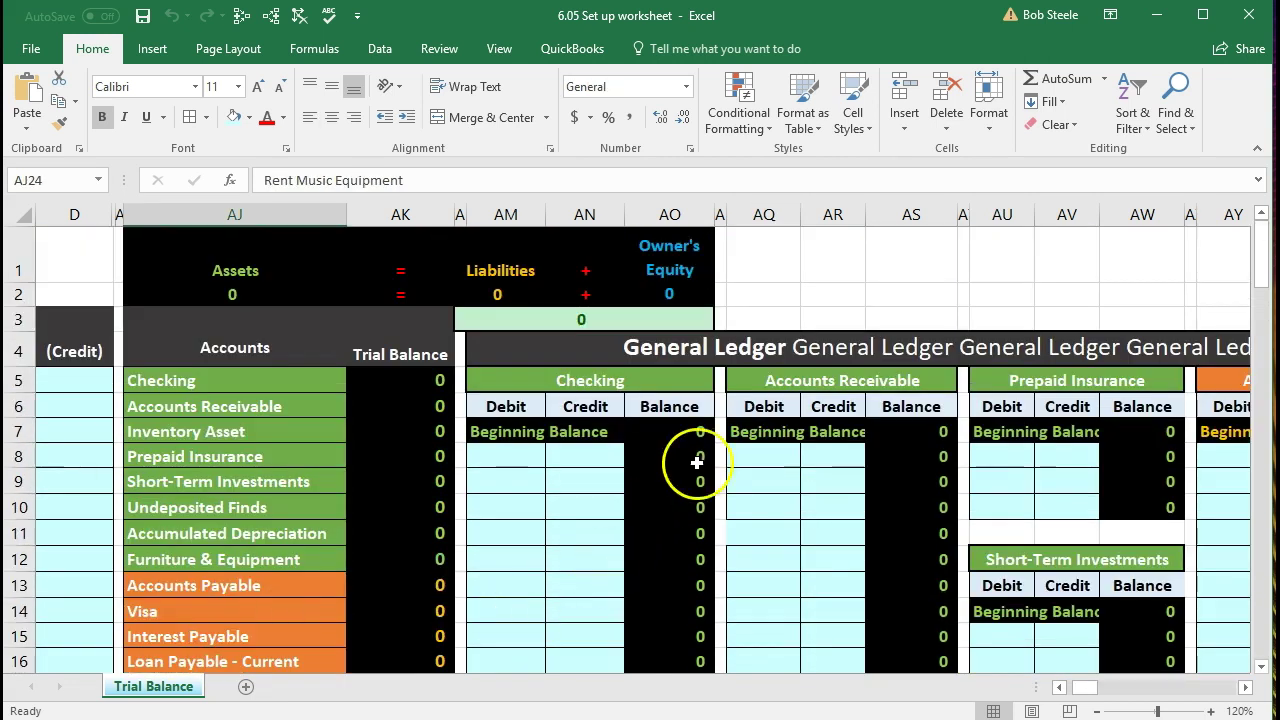
# Verify the Accounts Receivable ledger's AJ6 link, then review the Accounts Payable and Owners Draw ledgers
pyautogui.click(784, 381)
pyautogui.click(1245, 687)
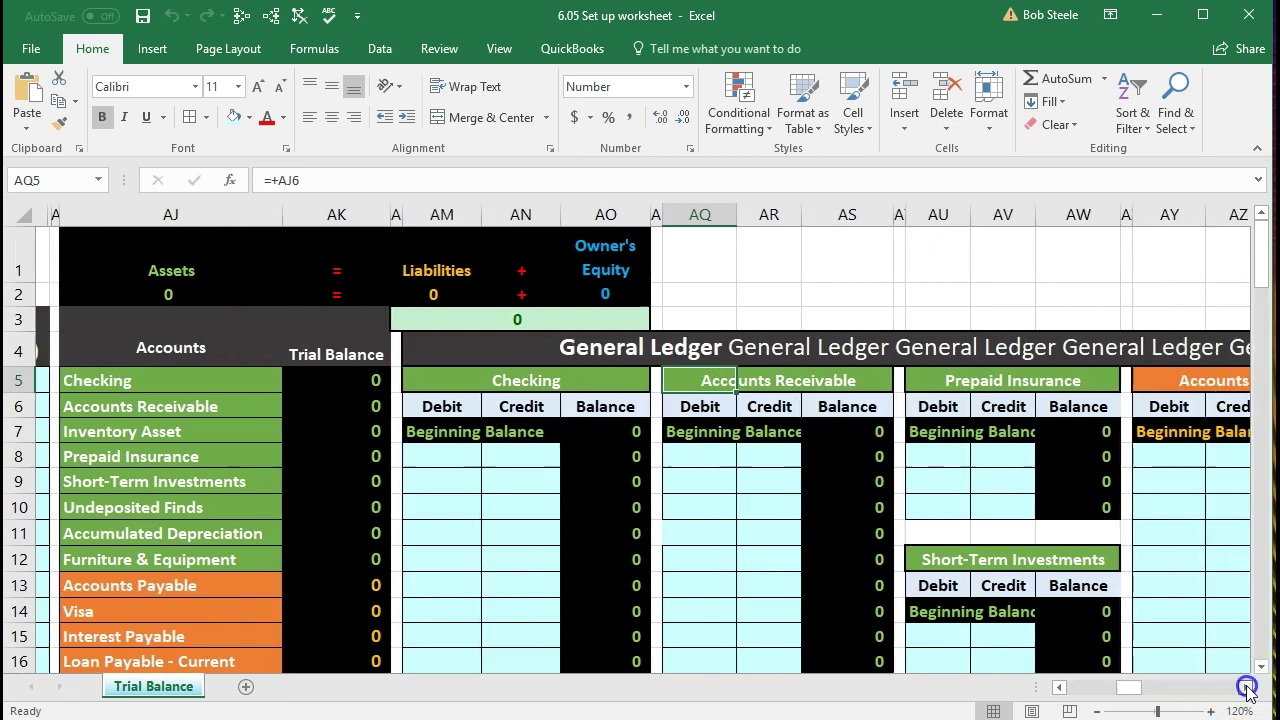
pyautogui.click(940, 387)
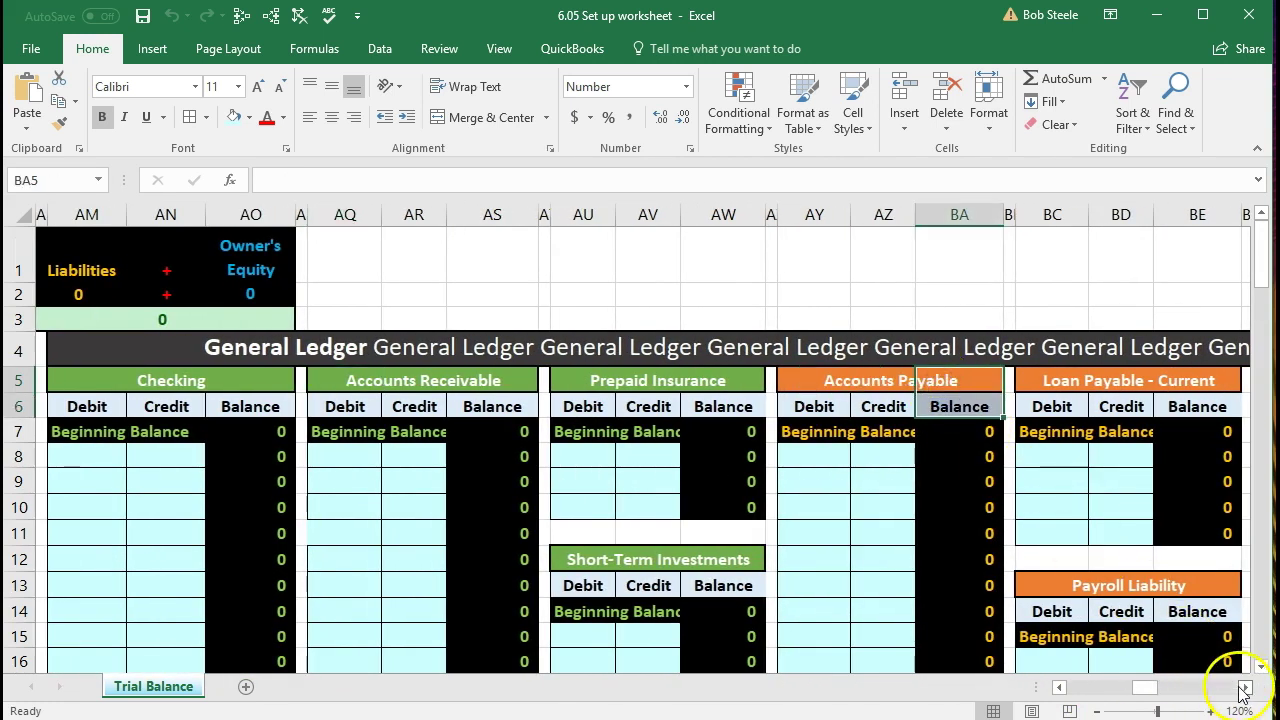
pyautogui.click(1245, 687)
pyautogui.click(1245, 687)
pyautogui.click(1097, 406)
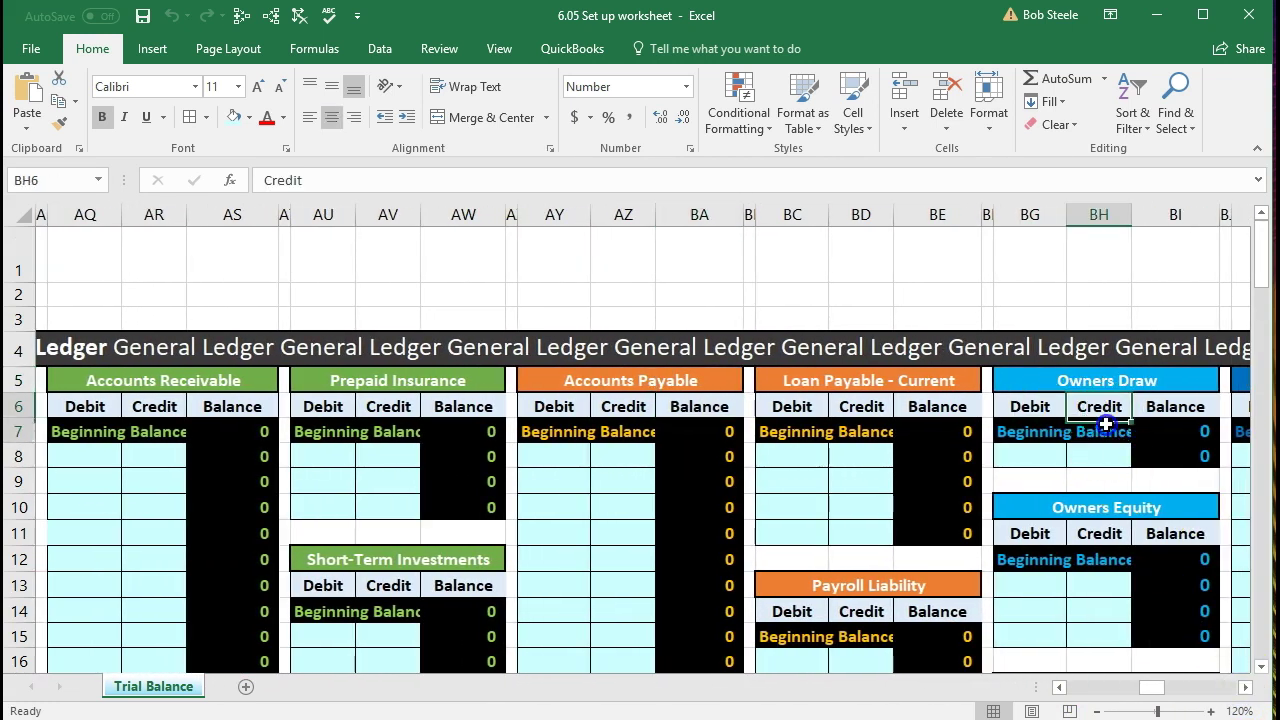
pyautogui.click(1245, 687)
# Review the Service, Depreciation, Office Supplies and Payroll Expenses ledgers, then return to the trial balance
pyautogui.click(1244, 690)
pyautogui.click(1244, 690)
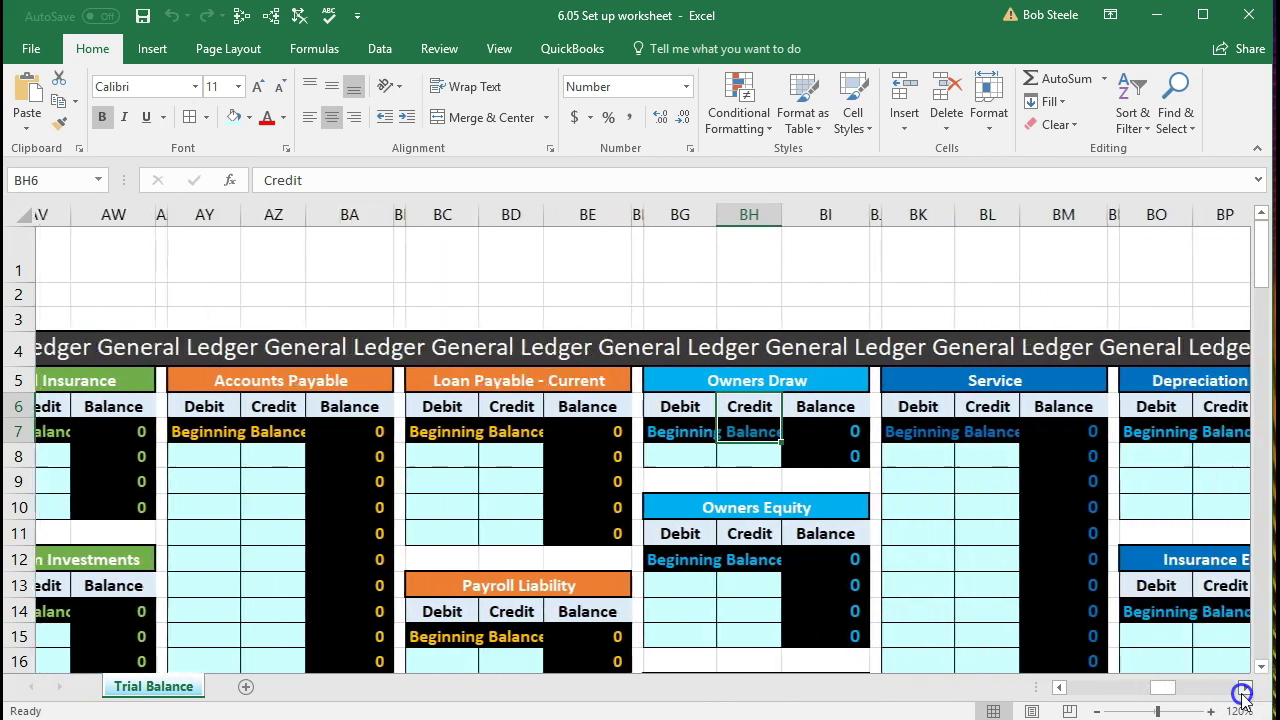
pyautogui.click(1244, 690)
pyautogui.click(1244, 690)
pyautogui.click(1244, 690)
pyautogui.click(1244, 690)
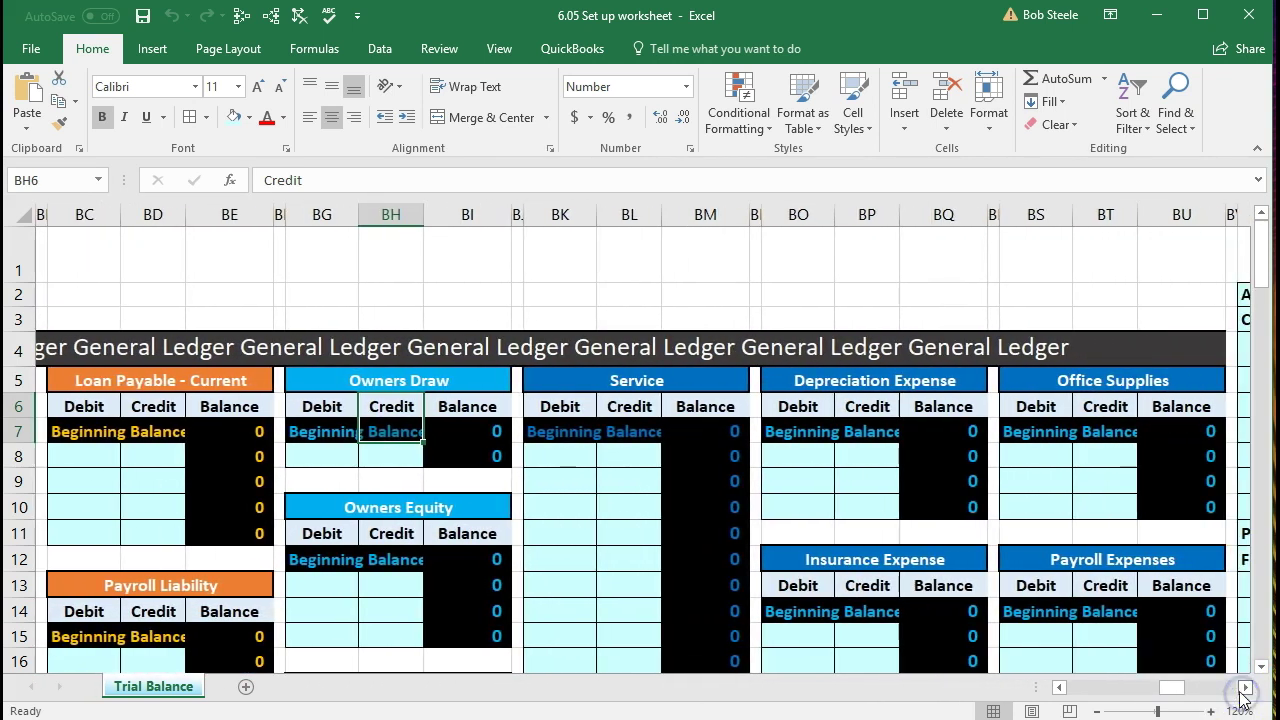
pyautogui.click(1108, 532)
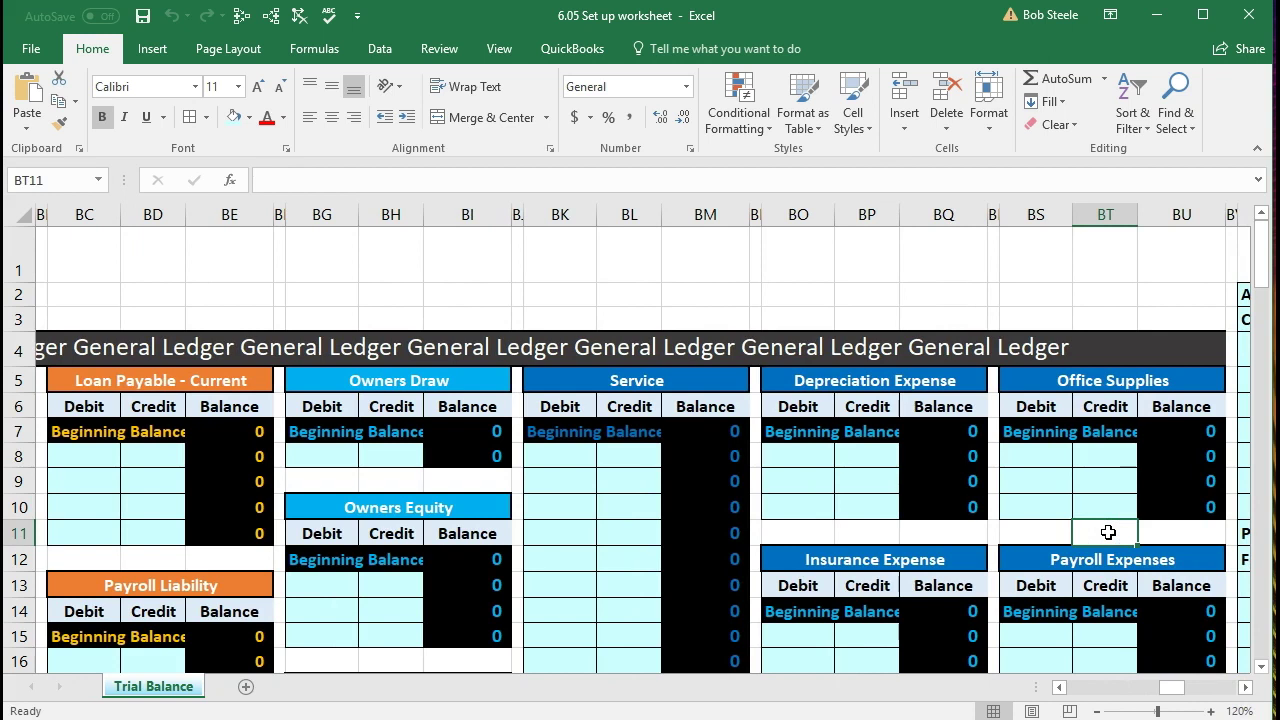
pyautogui.press('Left')
pyautogui.press('Left')
pyautogui.press('Left')
pyautogui.press('Left')
pyautogui.press('Left')
pyautogui.press('Left')
pyautogui.press('Left')
pyautogui.press('Left')
pyautogui.press('Left')
pyautogui.press('Left')
pyautogui.press('Left')
pyautogui.press('Left')
pyautogui.press('Left')
pyautogui.press('Left')
pyautogui.press('Left')
pyautogui.press('Left')
pyautogui.press('Left')
pyautogui.press('Left')
pyautogui.press('Left')
pyautogui.press('Left')
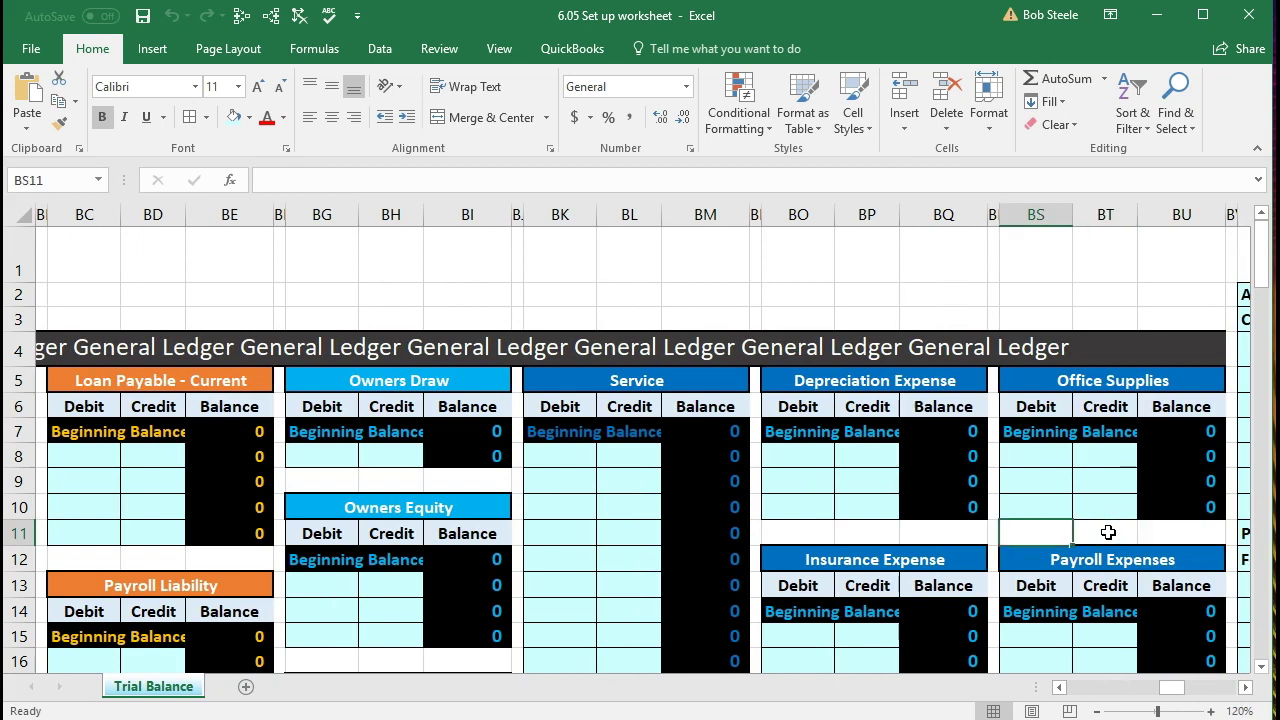
pyautogui.press('Left')
pyautogui.press('Left')
pyautogui.press('Left')
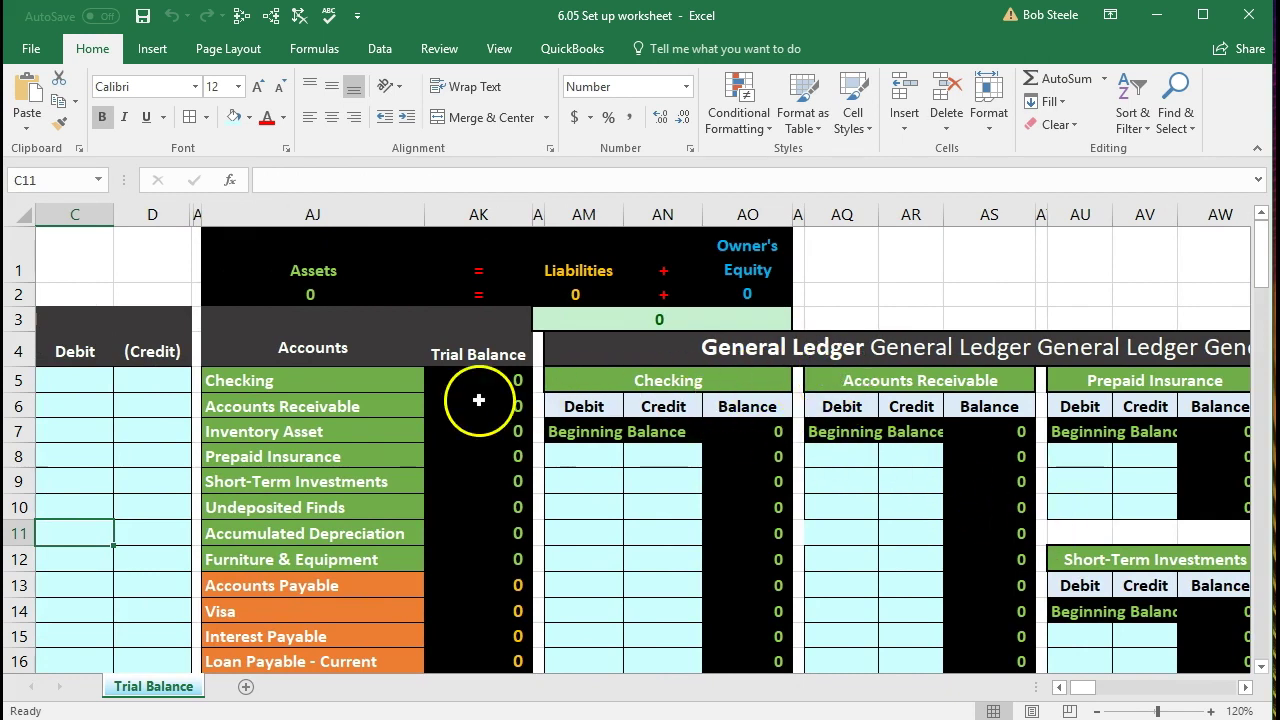
pyautogui.click(587, 462)
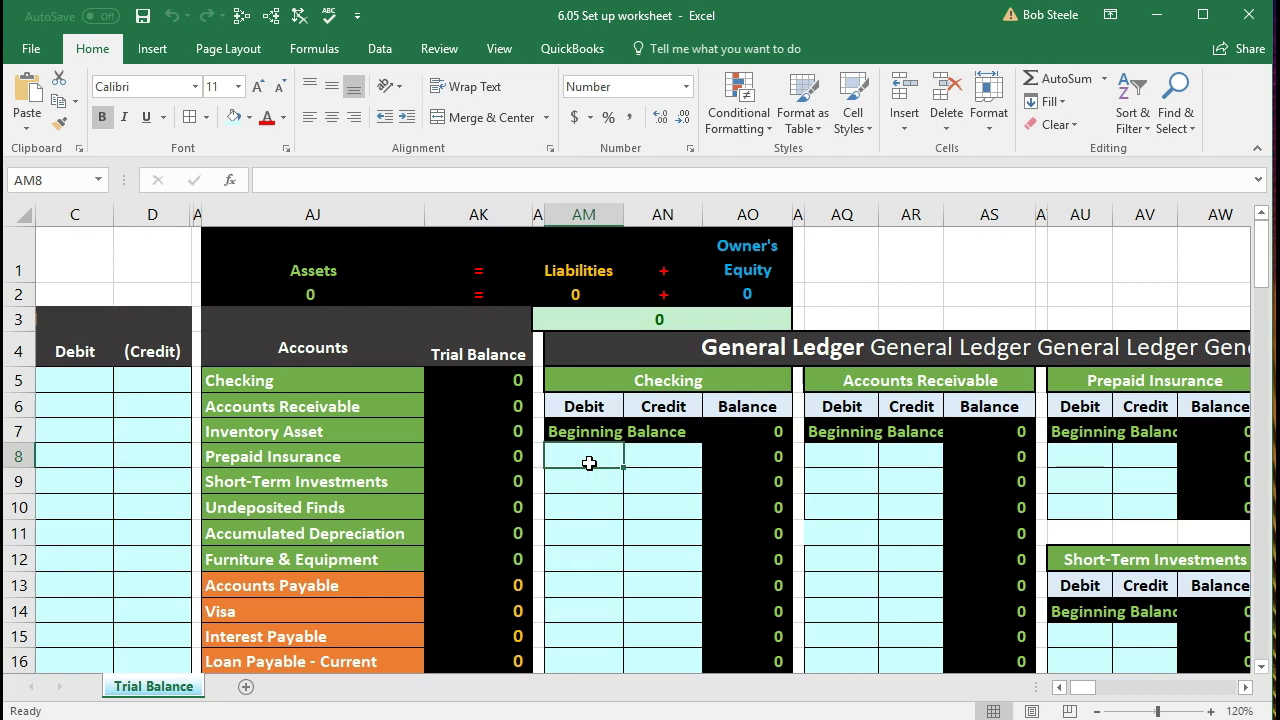
pyautogui.press('Down')
pyautogui.press('Down')
pyautogui.press('Down')
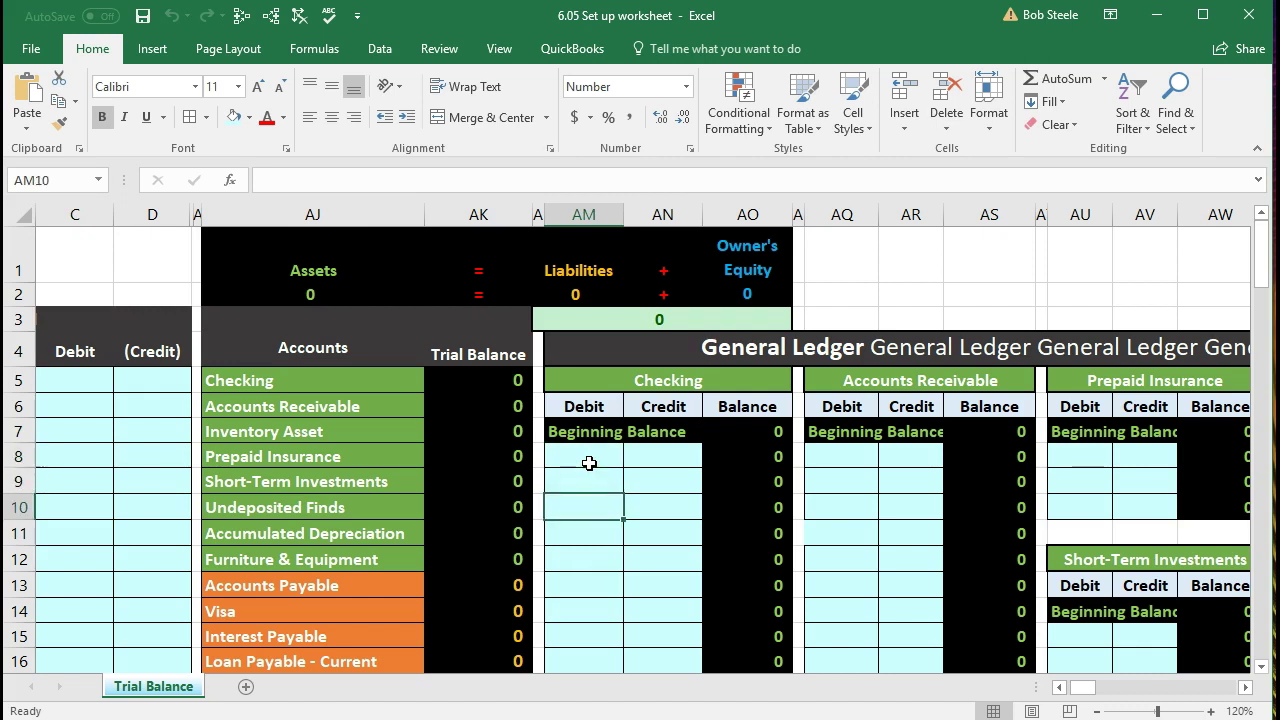
pyautogui.press('Down')
pyautogui.press('Down')
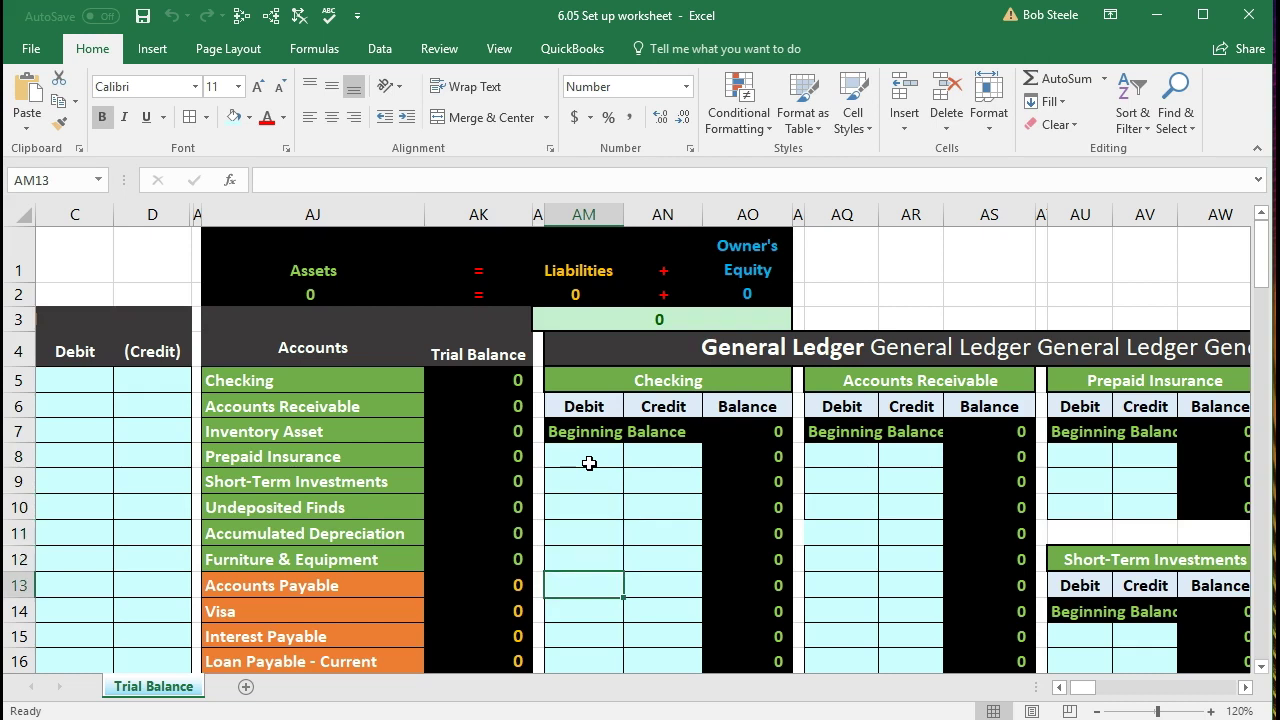
pyautogui.press('Right')
pyautogui.press('Right')
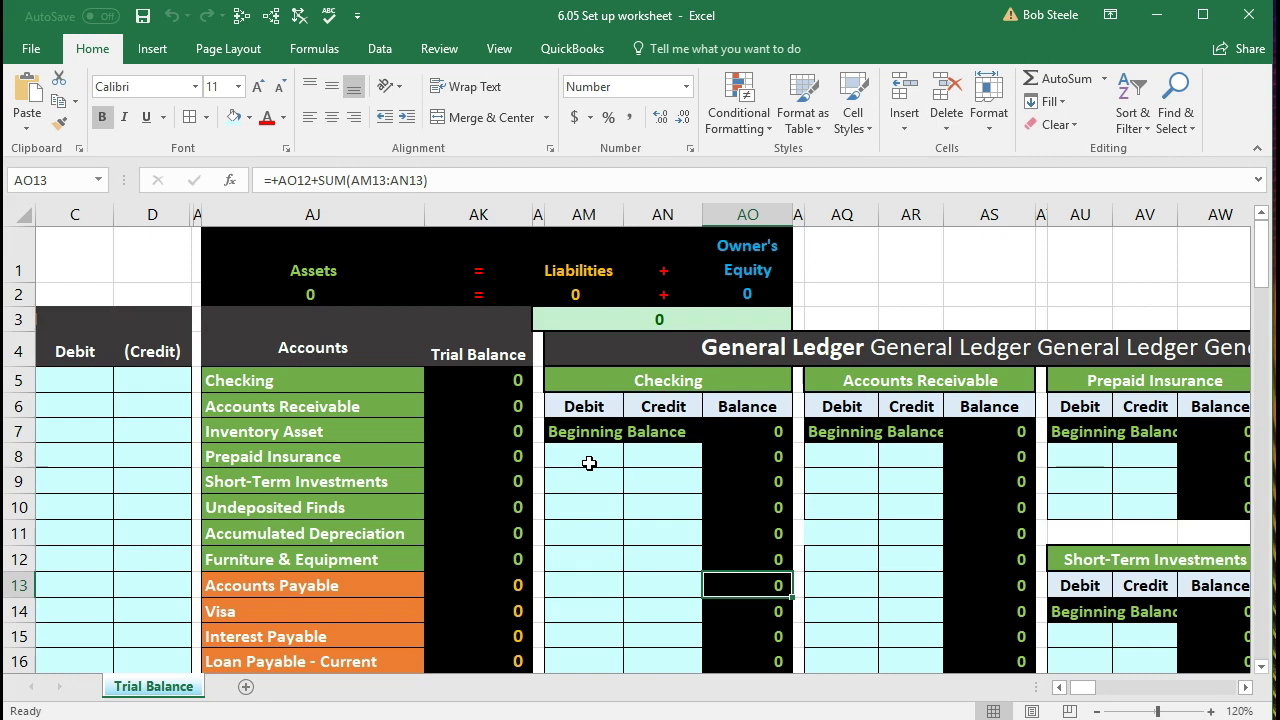
pyautogui.click(503, 382)
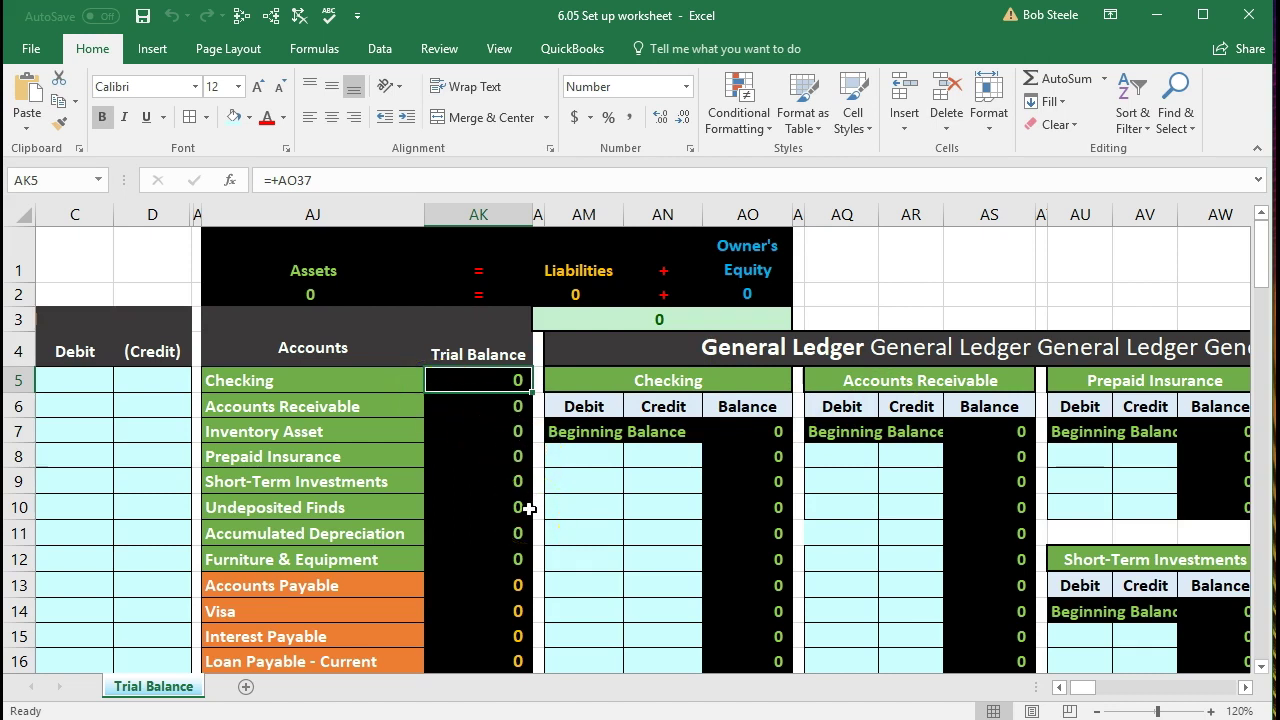
pyautogui.click(745, 559)
pyautogui.click(741, 586)
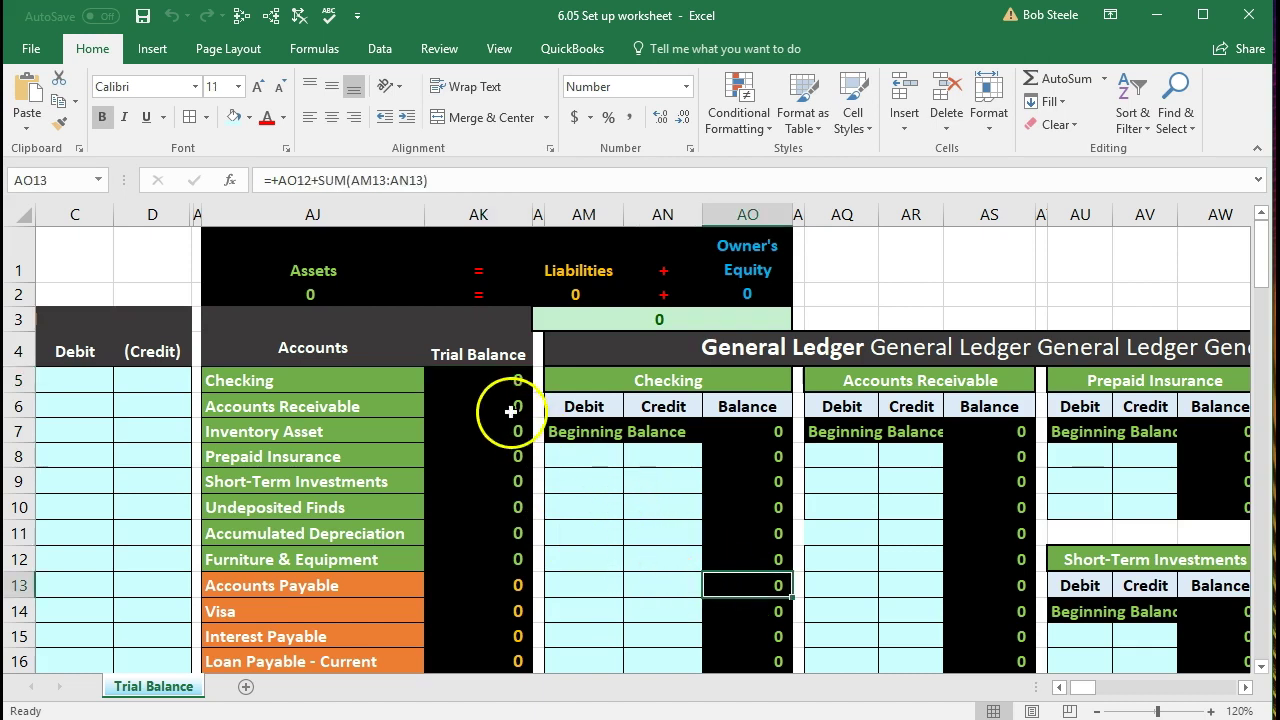
pyautogui.click(485, 388)
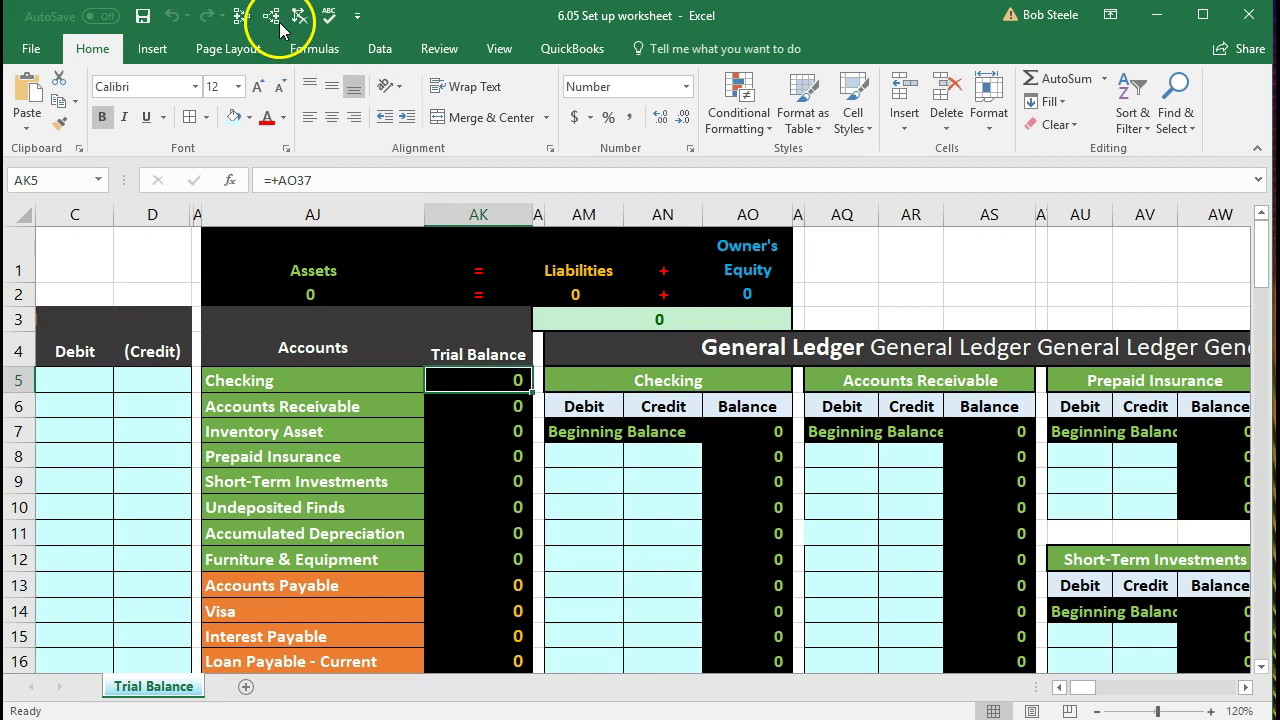
pyautogui.click(242, 16)
pyautogui.press('Down')
pyautogui.click(248, 16)
pyautogui.press('Down')
pyautogui.click(245, 16)
pyautogui.press('Down')
pyautogui.click(245, 16)
pyautogui.press('Down')
pyautogui.click(245, 16)
pyautogui.scroll(-6, 440, 290)
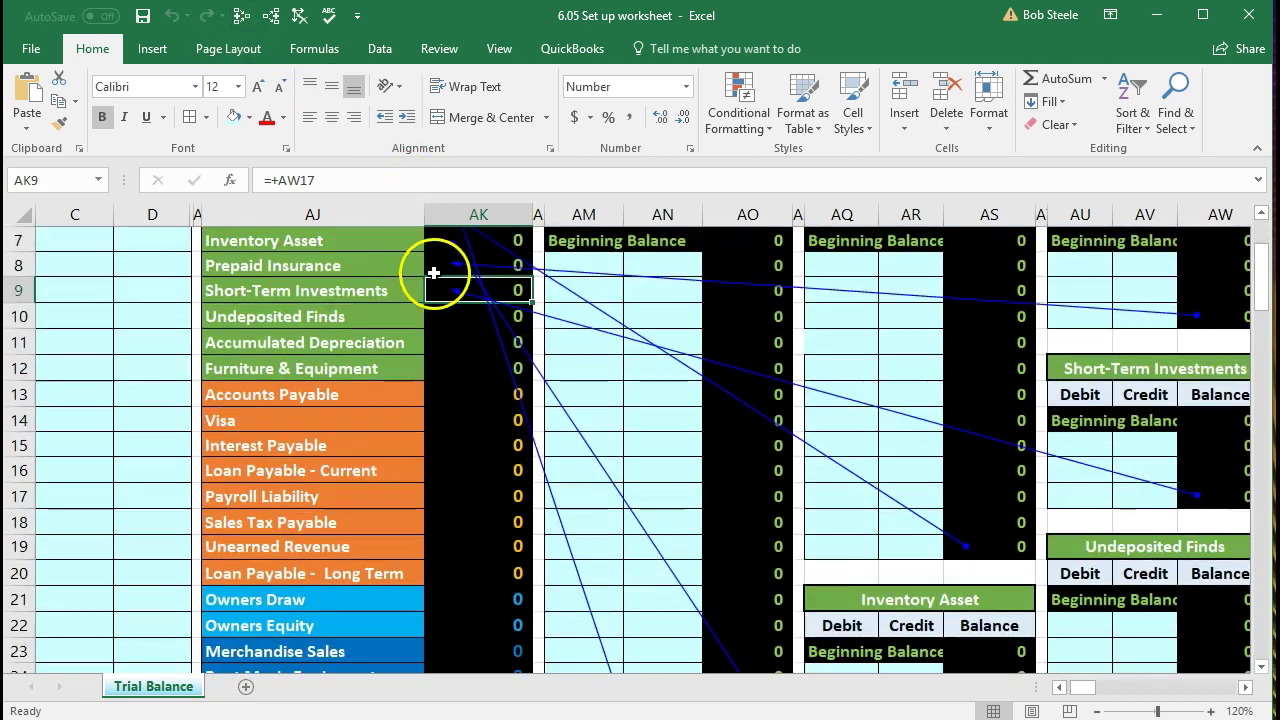
pyautogui.scroll(-3, 452, 310)
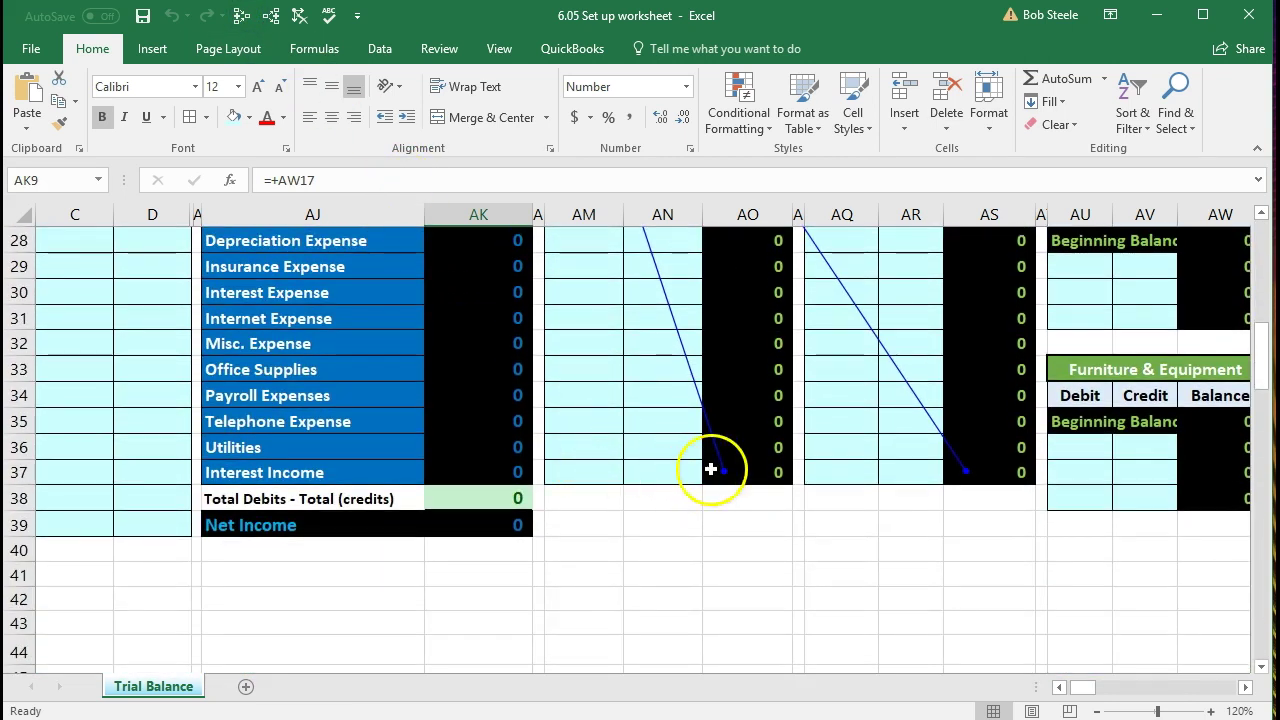
pyautogui.scroll(7, 720, 484)
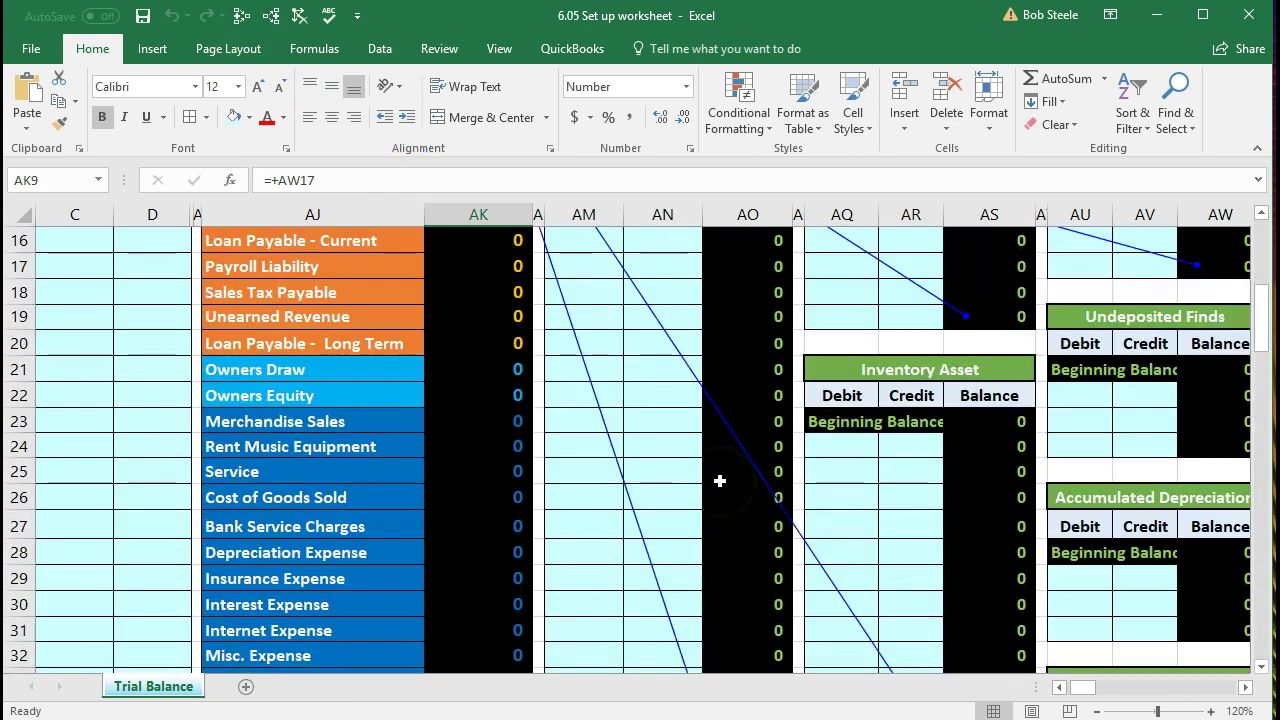
pyautogui.scroll(2, 718, 470)
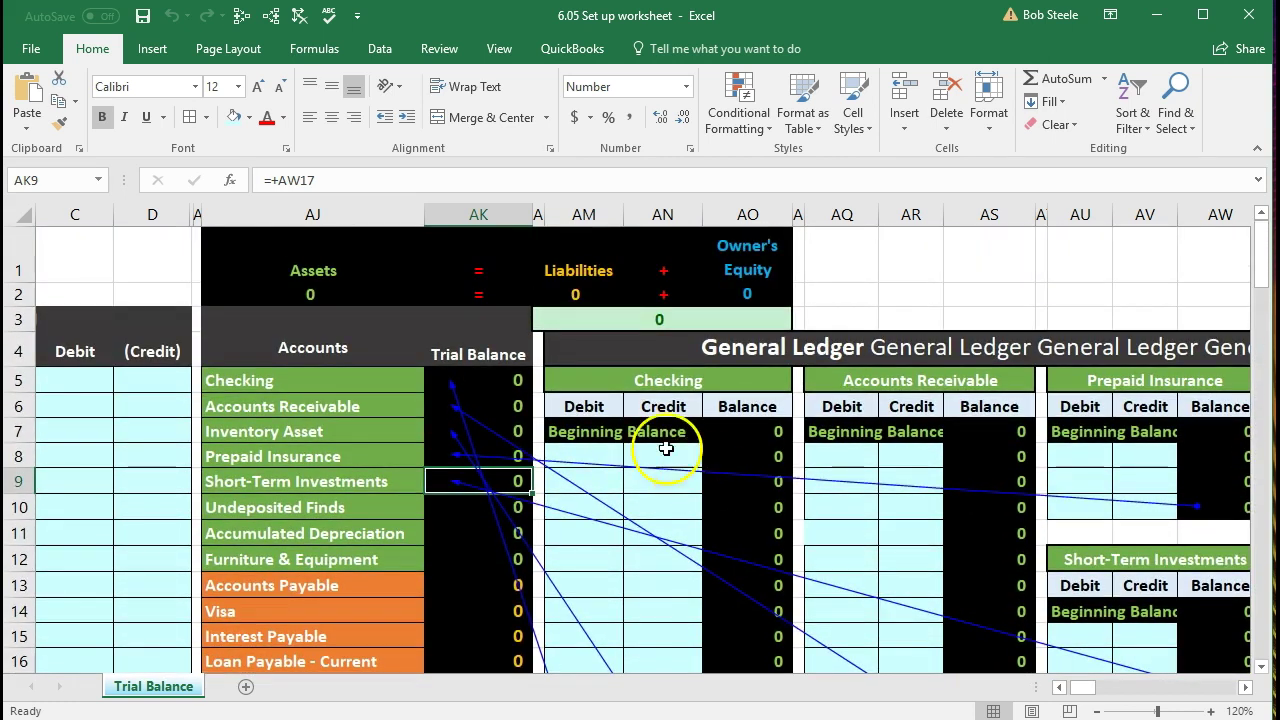
pyautogui.click(300, 17)
pyautogui.press('Right')
pyautogui.press('Right')
pyautogui.press('Right')
pyautogui.press('Right')
pyautogui.press('Right')
pyautogui.press('Right')
pyautogui.press('Right')
pyautogui.press('Right')
pyautogui.press('Right')
pyautogui.press('Right')
pyautogui.press('Right')
pyautogui.press('Right')
pyautogui.press('Right')
pyautogui.press('Right')
pyautogui.press('Right')
pyautogui.press('Right')
pyautogui.press('Right')
pyautogui.press('Right')
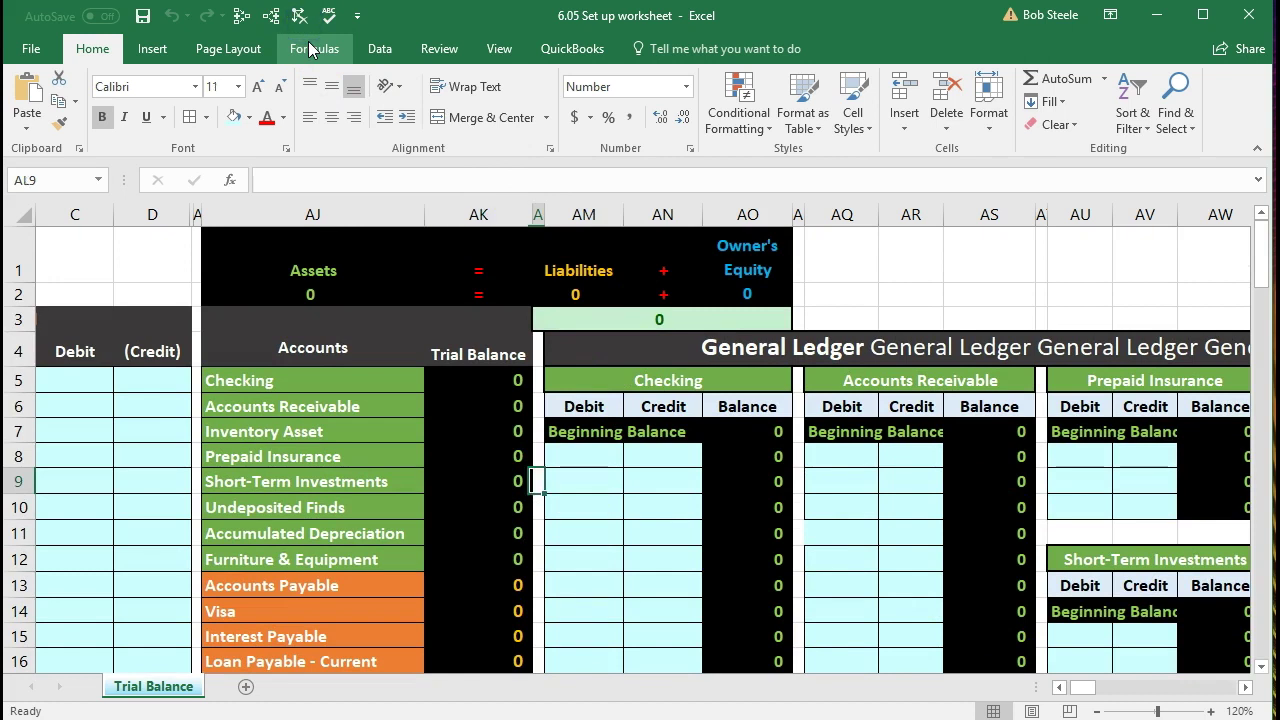
# Trace precedents for the Balance Sheet's Cash, Accounts Receivable, Inventory Asset and Prepaid Insurance amounts
pyautogui.press('Right')
pyautogui.press('Right')
pyautogui.press('Right')
pyautogui.press('Right')
pyautogui.press('Right')
pyautogui.press('Right')
pyautogui.press('Right')
pyautogui.press('Right')
pyautogui.press('Right')
pyautogui.press('Right')
pyautogui.press('Right')
pyautogui.press('Right')
pyautogui.press('Right')
pyautogui.press('Right')
pyautogui.press('Right')
pyautogui.press('Right')
pyautogui.press('Right')
pyautogui.press('Right')
pyautogui.press('Right')
pyautogui.press('Right')
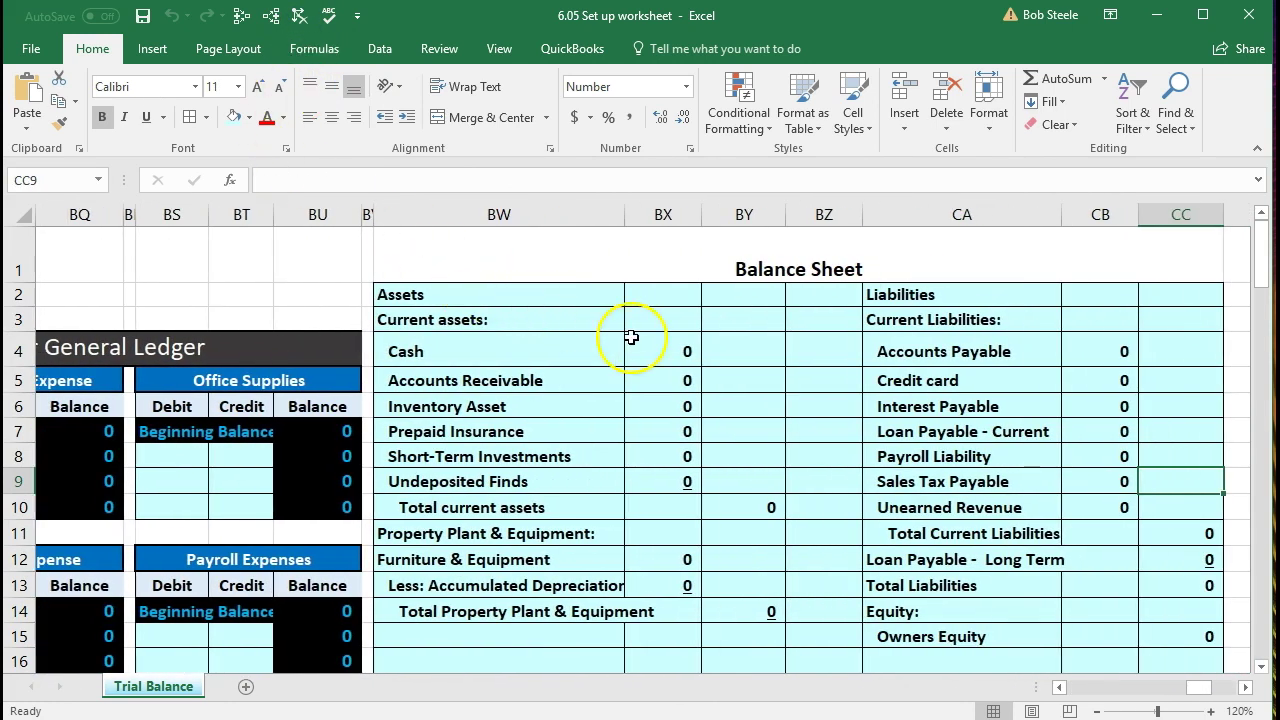
pyautogui.click(655, 345)
pyautogui.click(242, 17)
pyautogui.press('Down')
pyautogui.click(242, 17)
pyautogui.press('Down')
pyautogui.click(242, 17)
pyautogui.press('Down')
pyautogui.click(242, 17)
pyautogui.press('Down')
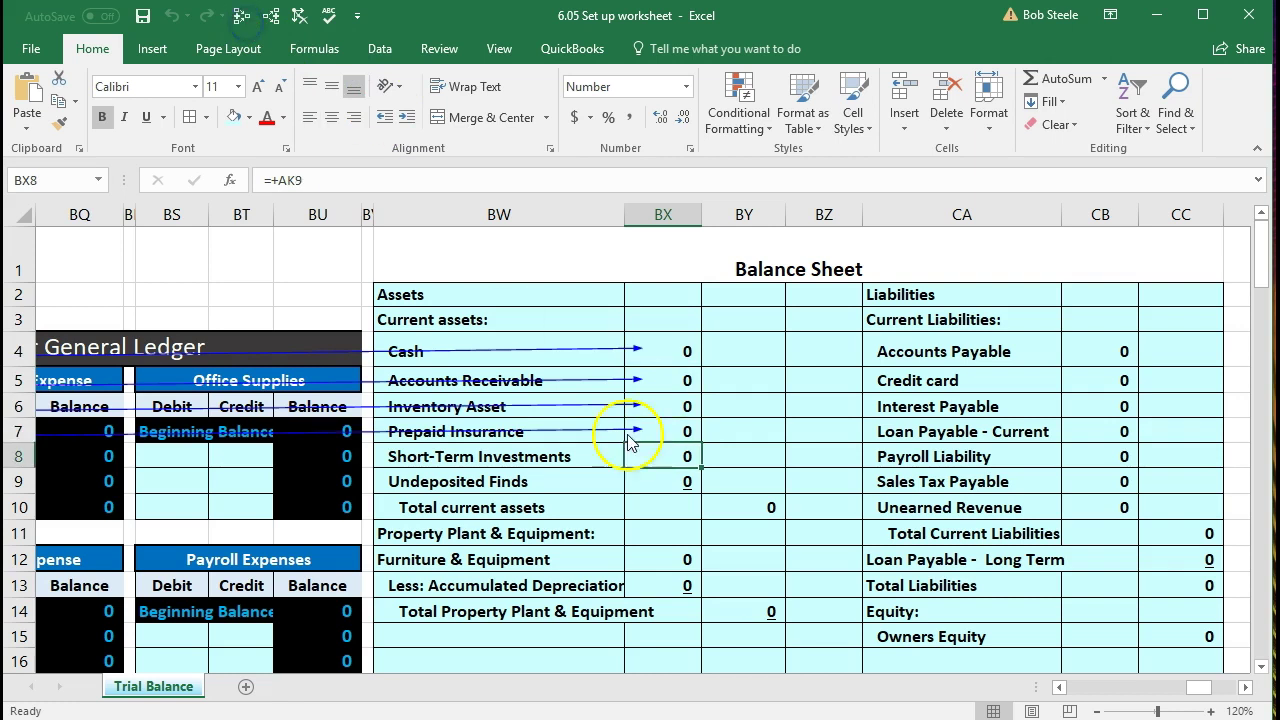
# Scroll back to the trial balance and select the Checking debit cells in rows 9–12
pyautogui.moveTo(1059, 687); pyautogui.dragTo(1059, 687)
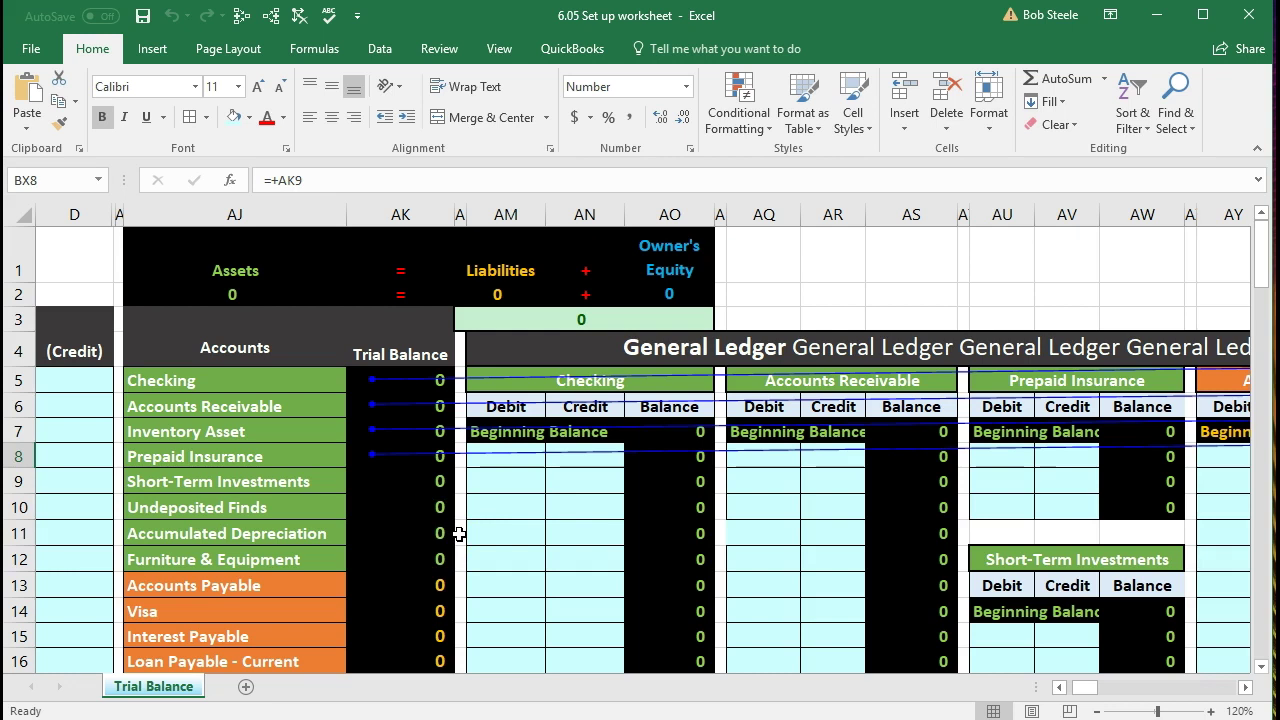
pyautogui.click(1042, 688)
pyautogui.moveTo(1072, 688); pyautogui.dragTo(1200, 688)
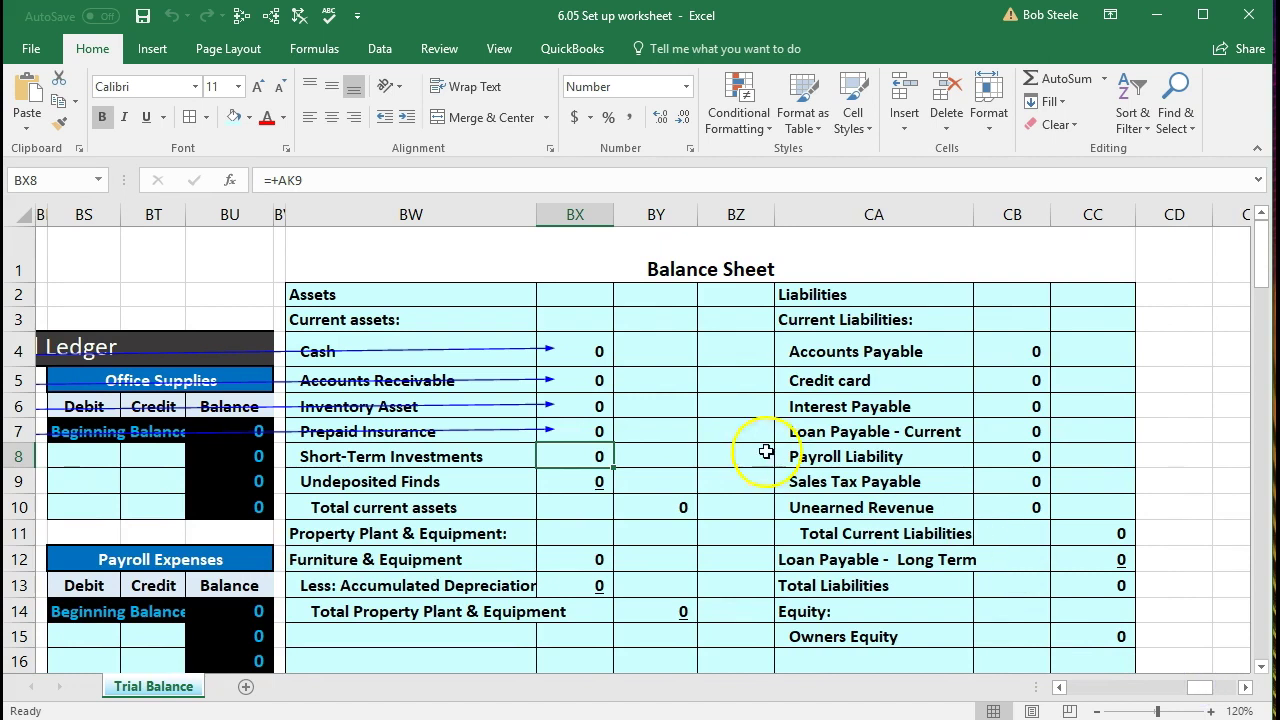
pyautogui.click(604, 348)
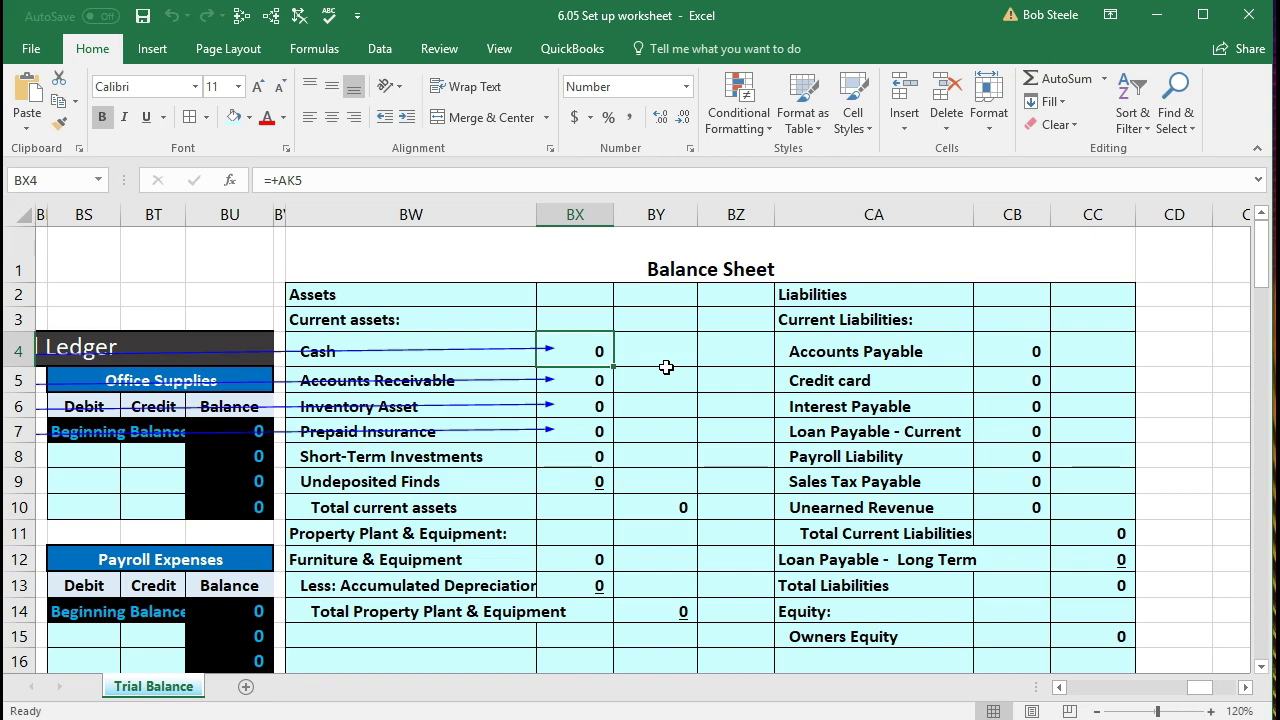
pyautogui.moveTo(1196, 688); pyautogui.dragTo(1130, 688)
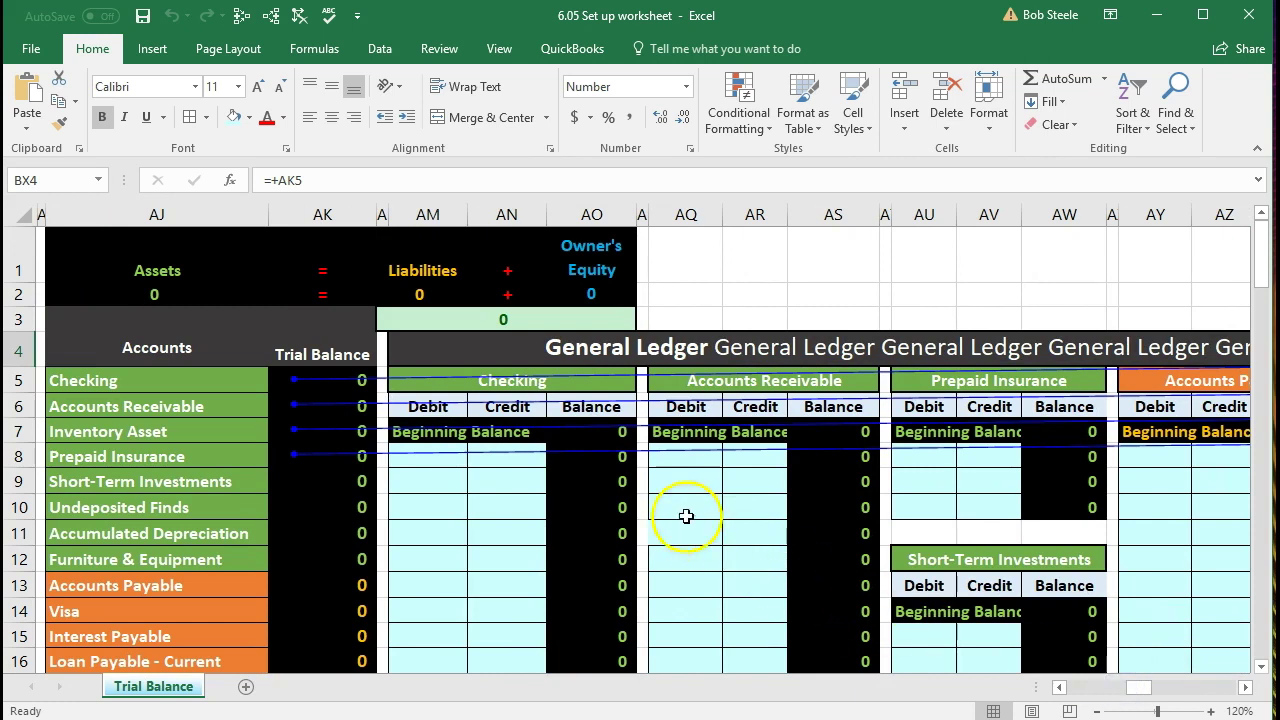
pyautogui.moveTo(430, 483); pyautogui.dragTo(432, 553)
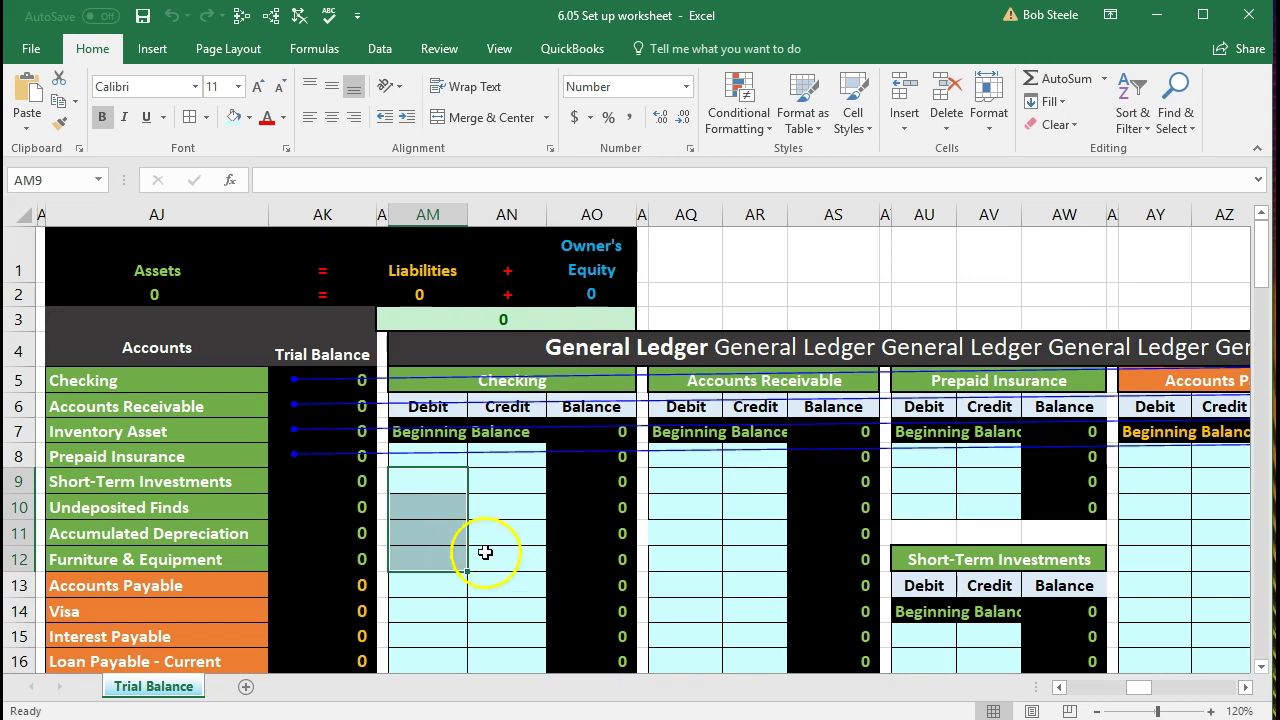
# Remove all trace arrows and jump back to the General Journal in column A
pyautogui.click(486, 553)
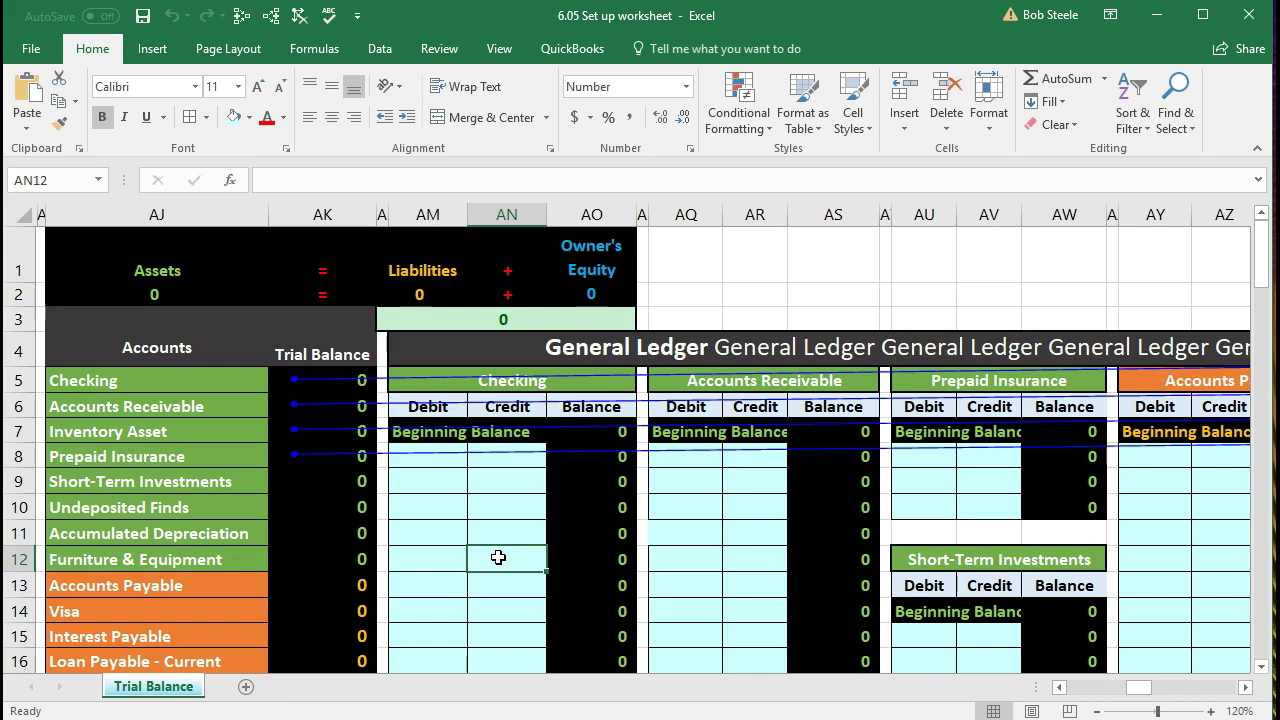
pyautogui.click(299, 15)
pyautogui.click(423, 600)
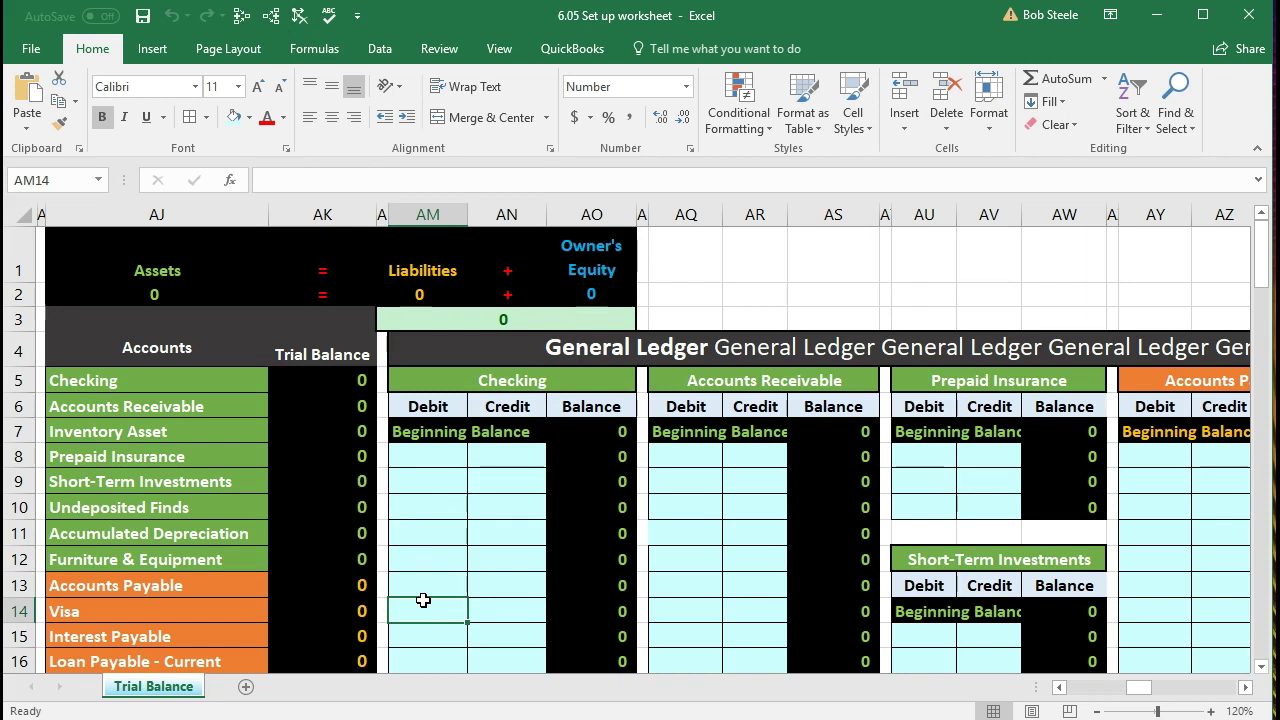
pyautogui.press('Home')
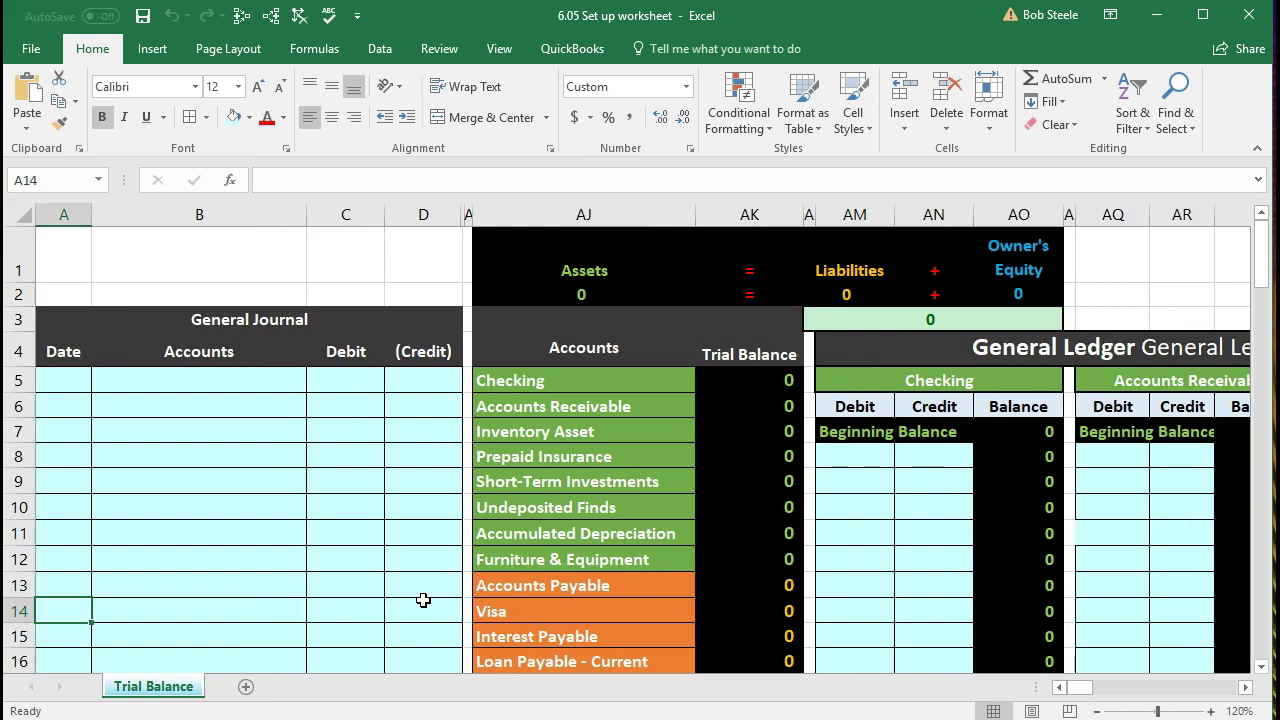
pyautogui.click(195, 388)
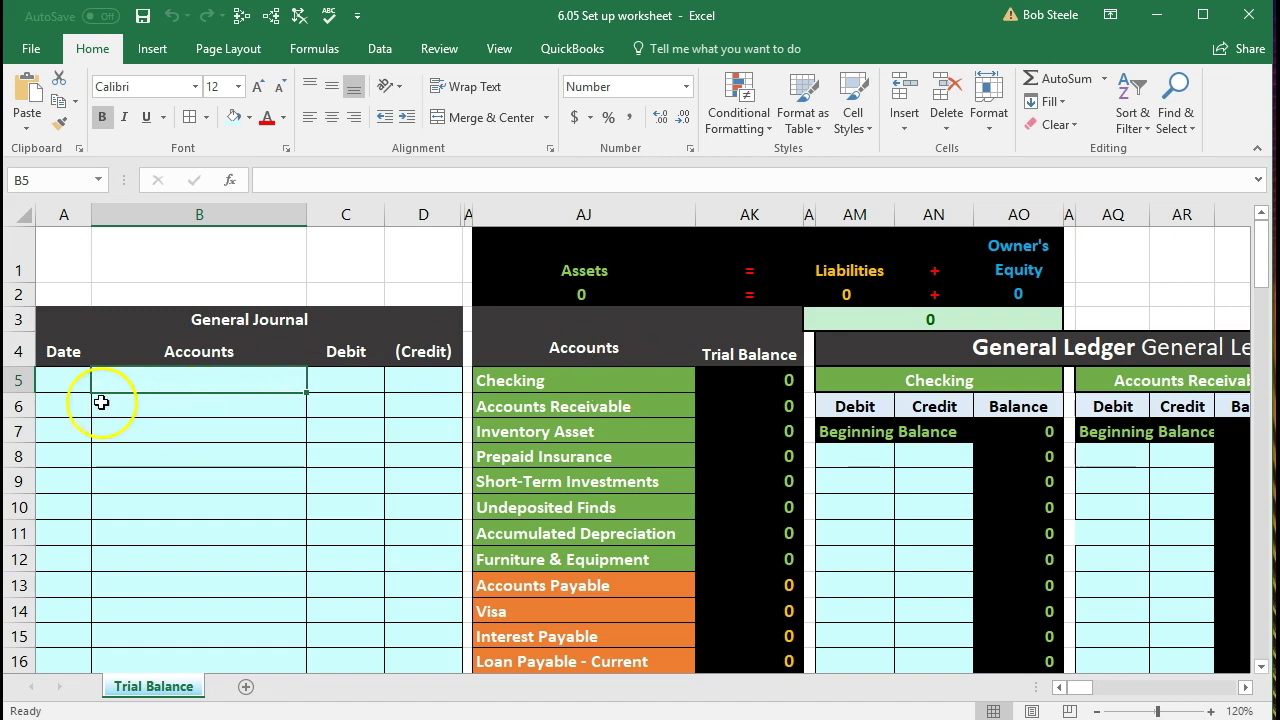
pyautogui.click(76, 386)
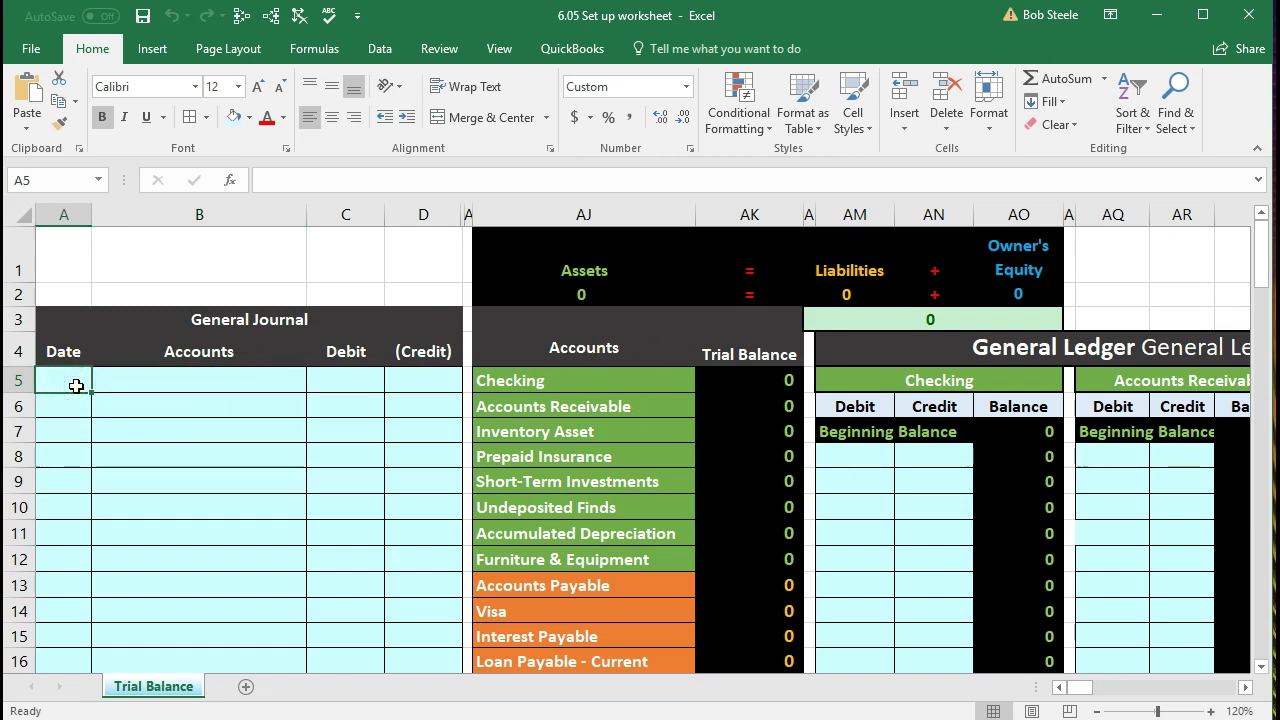